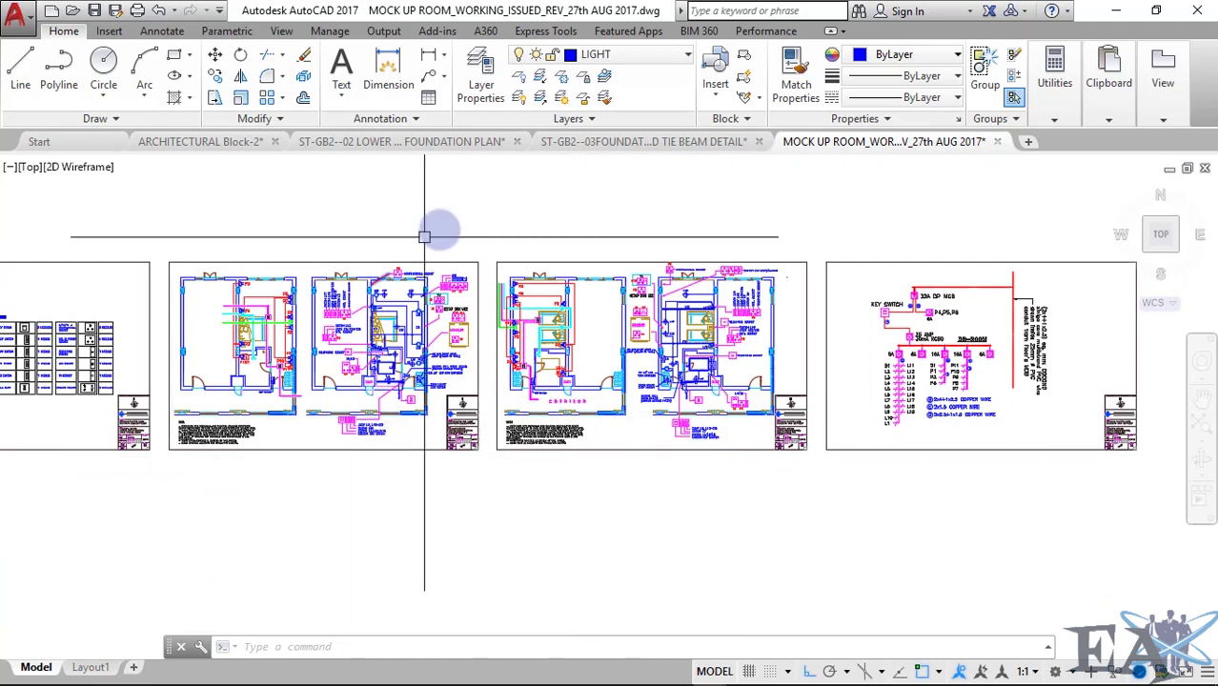
Zoom into the room plans and pan across to the neighbouring room plan.
scroll(440, 379, "up", 3)
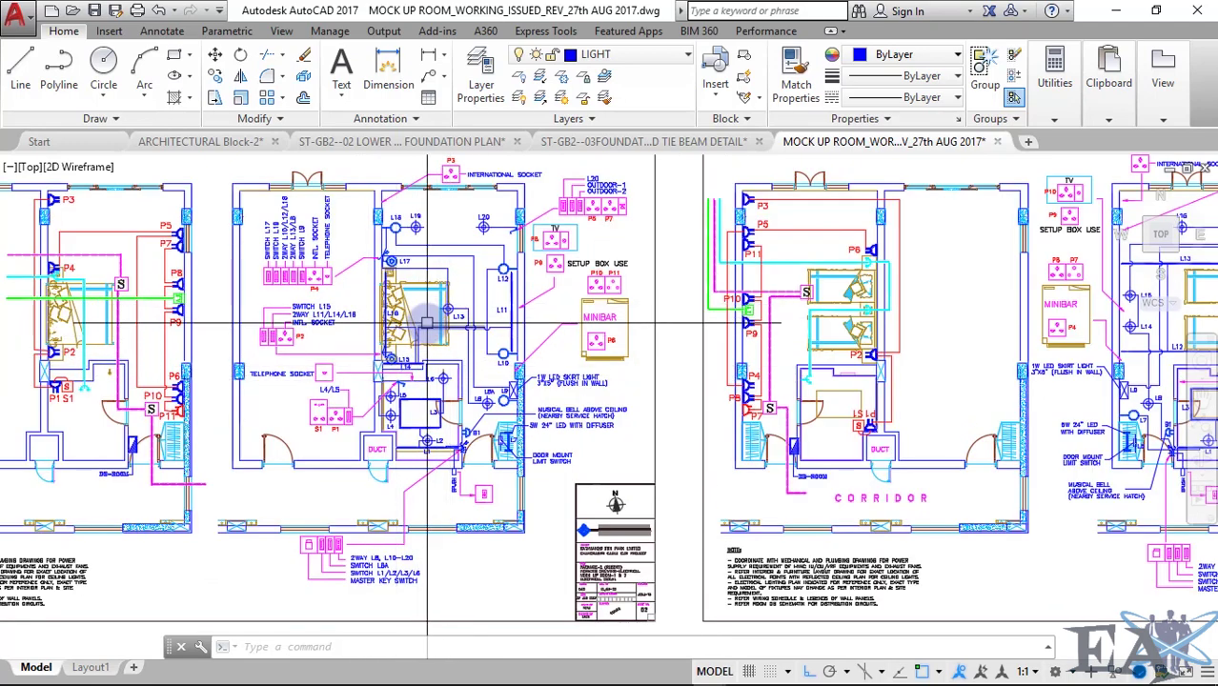
scroll(485, 380, "down", 3)
scroll(644, 348, "up", 3)
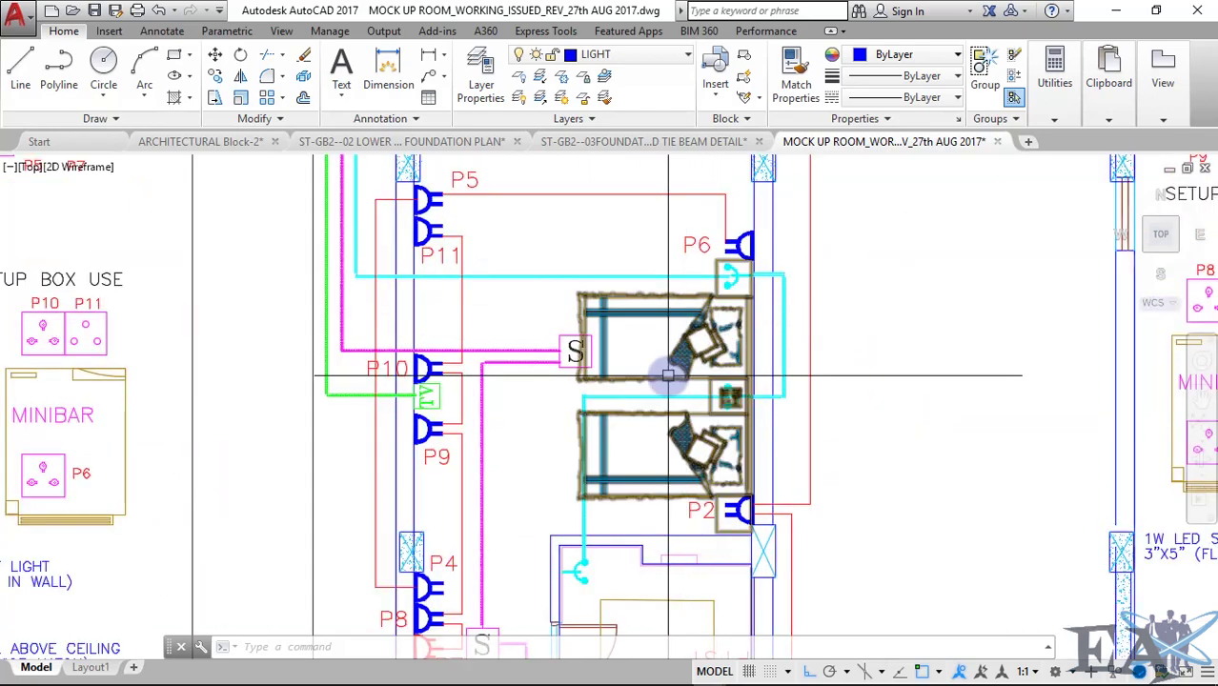
scroll(644, 348, "down", 3)
middle_click_drag(571, 361, 532, 411)
scroll(595, 345, "up", 5)
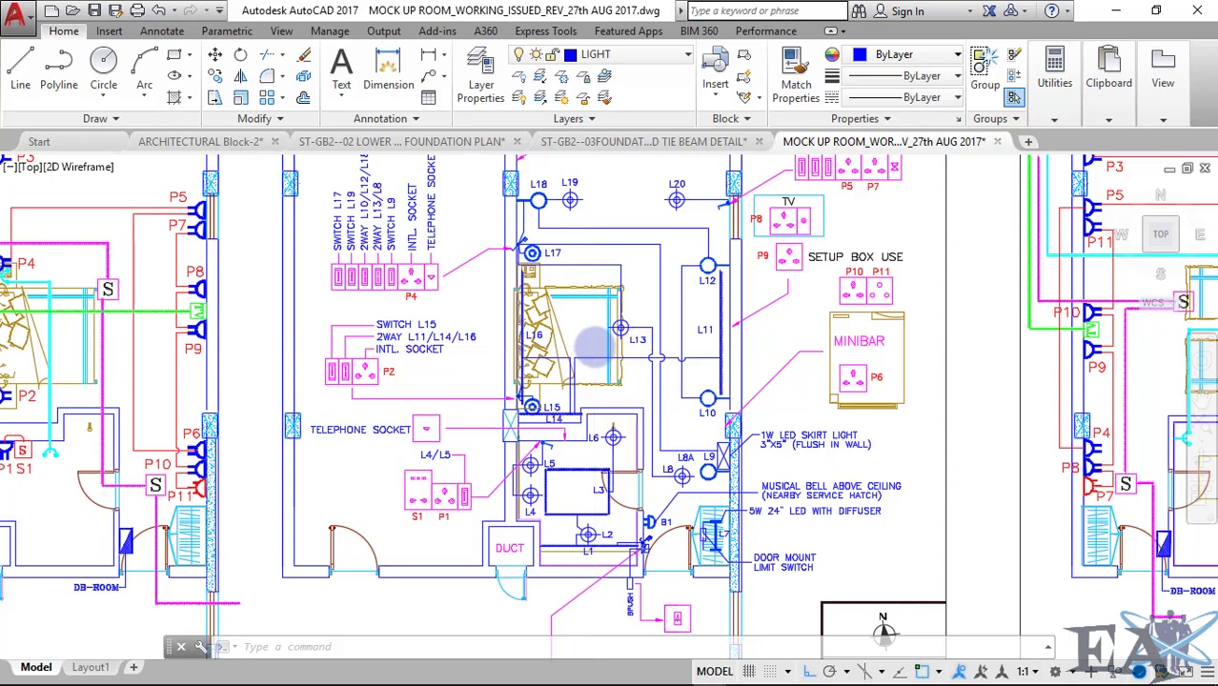
scroll(595, 347, "down", 4)
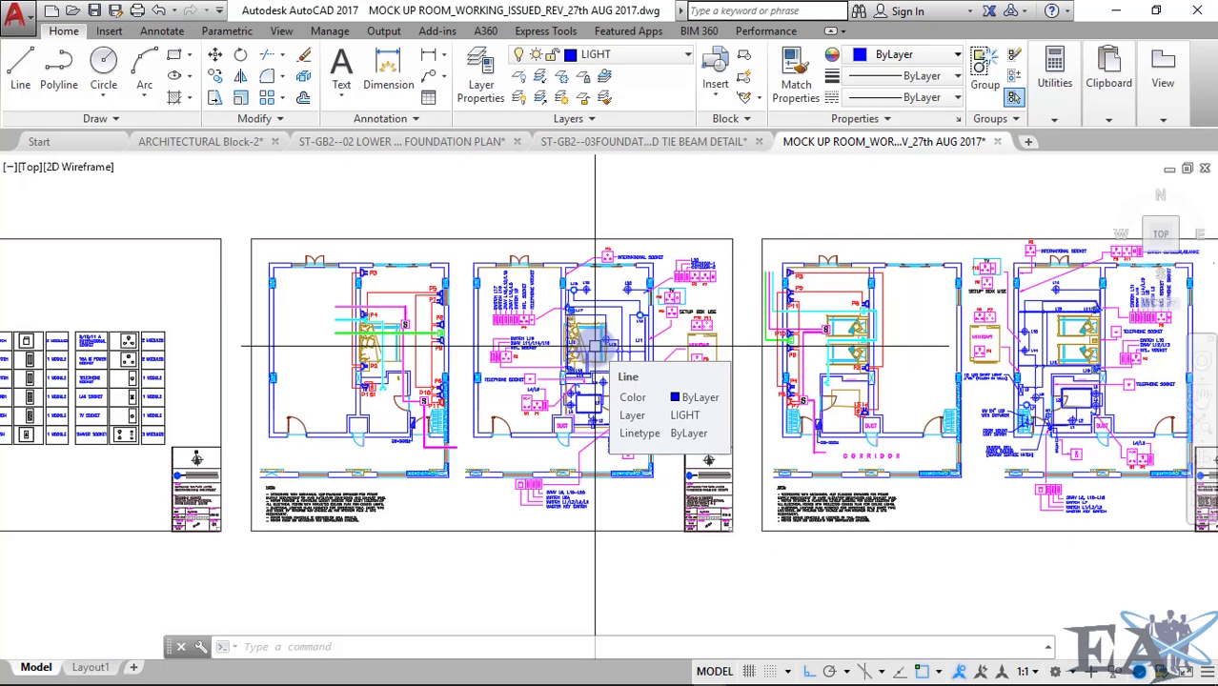
scroll(596, 348, "down", 3)
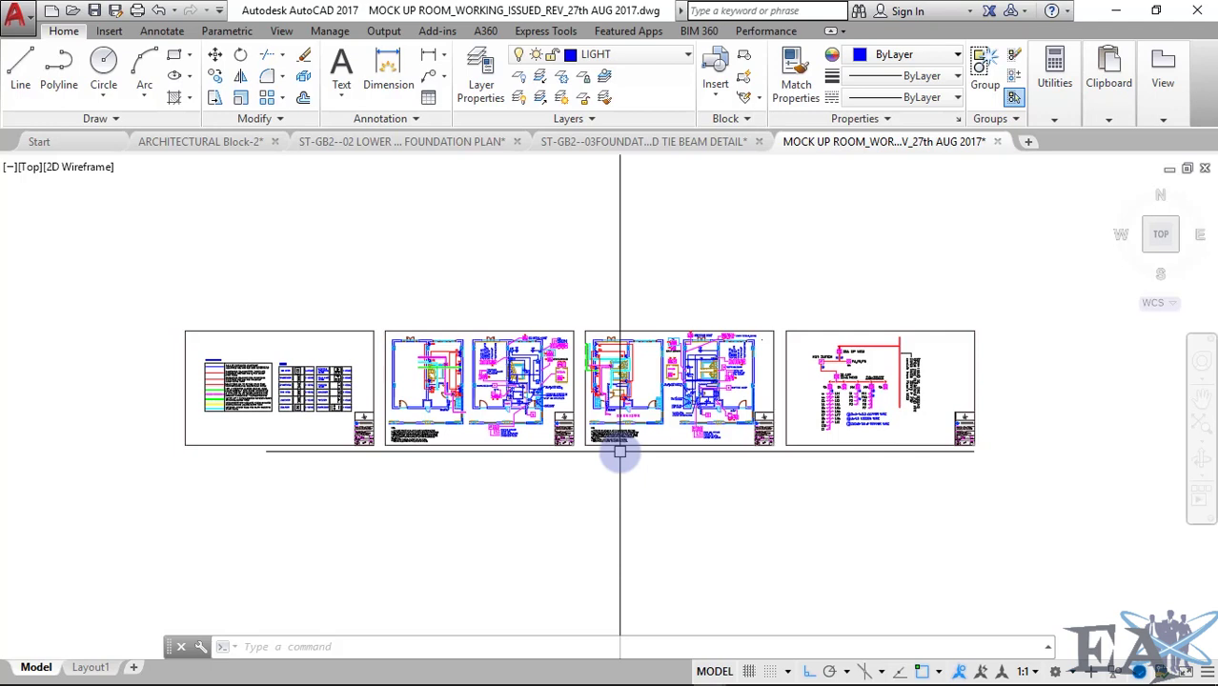
Zoom in on the lighting layout and bring lights L18, L19 and L20 into view.
scroll(620, 453, "up", 4)
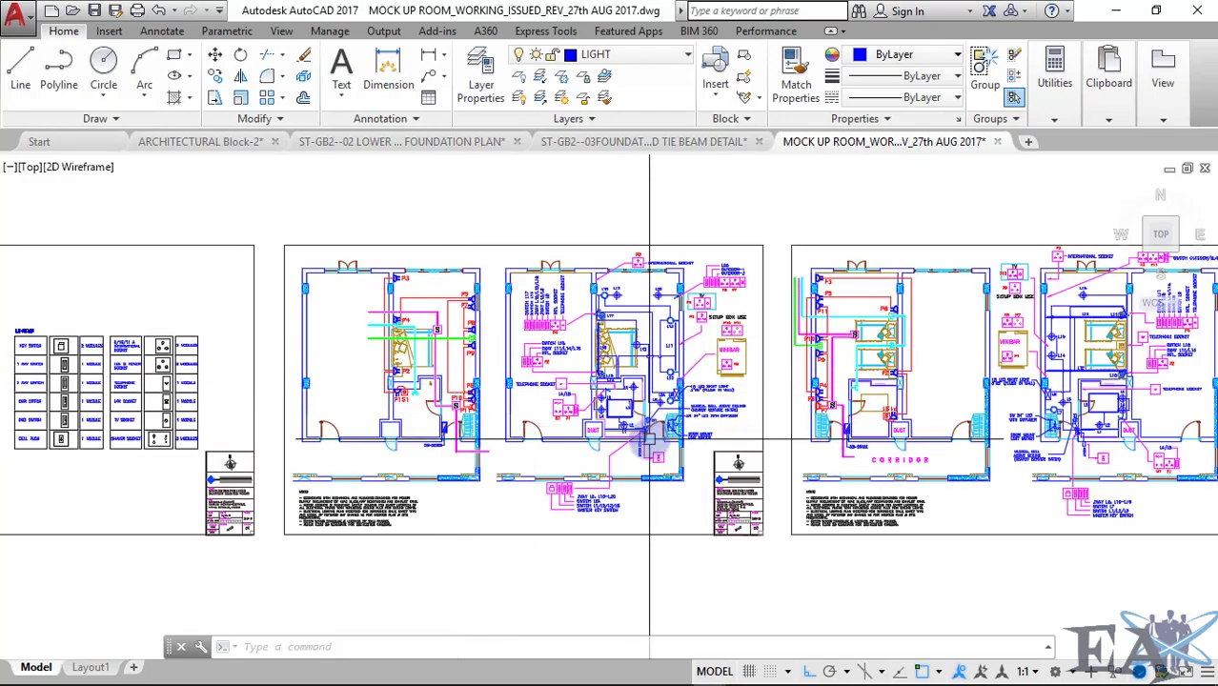
scroll(586, 365, "up", 3)
scroll(651, 386, "down", 4)
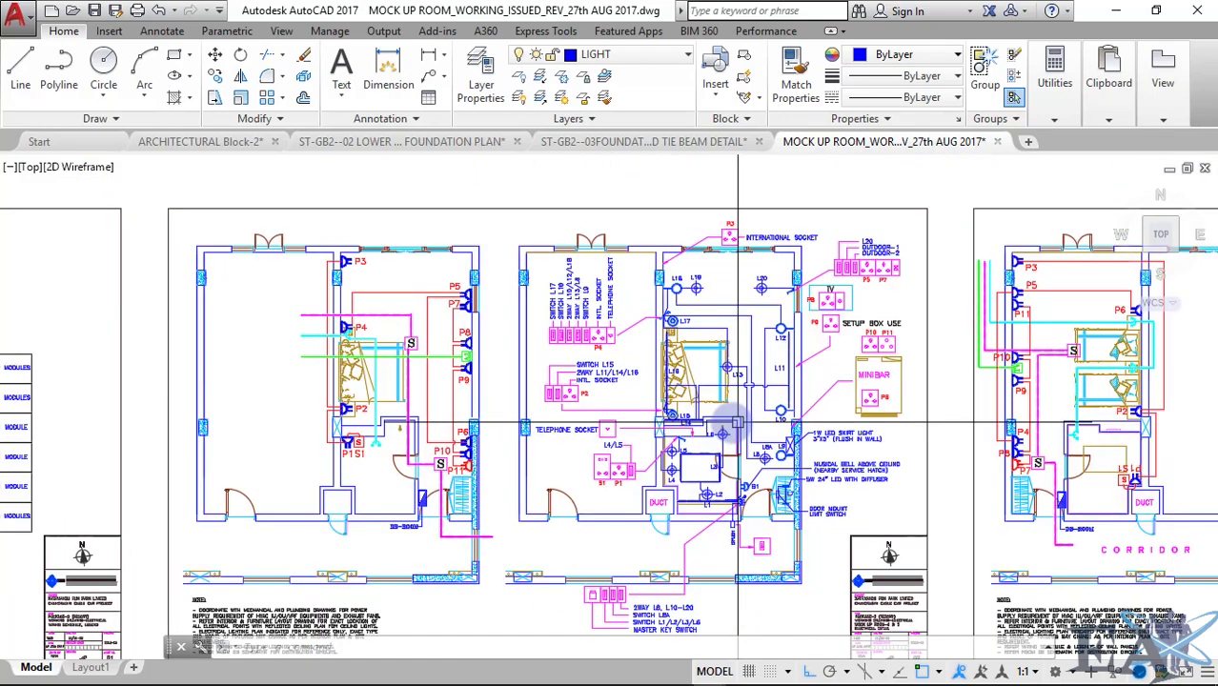
scroll(651, 386, "up", 1)
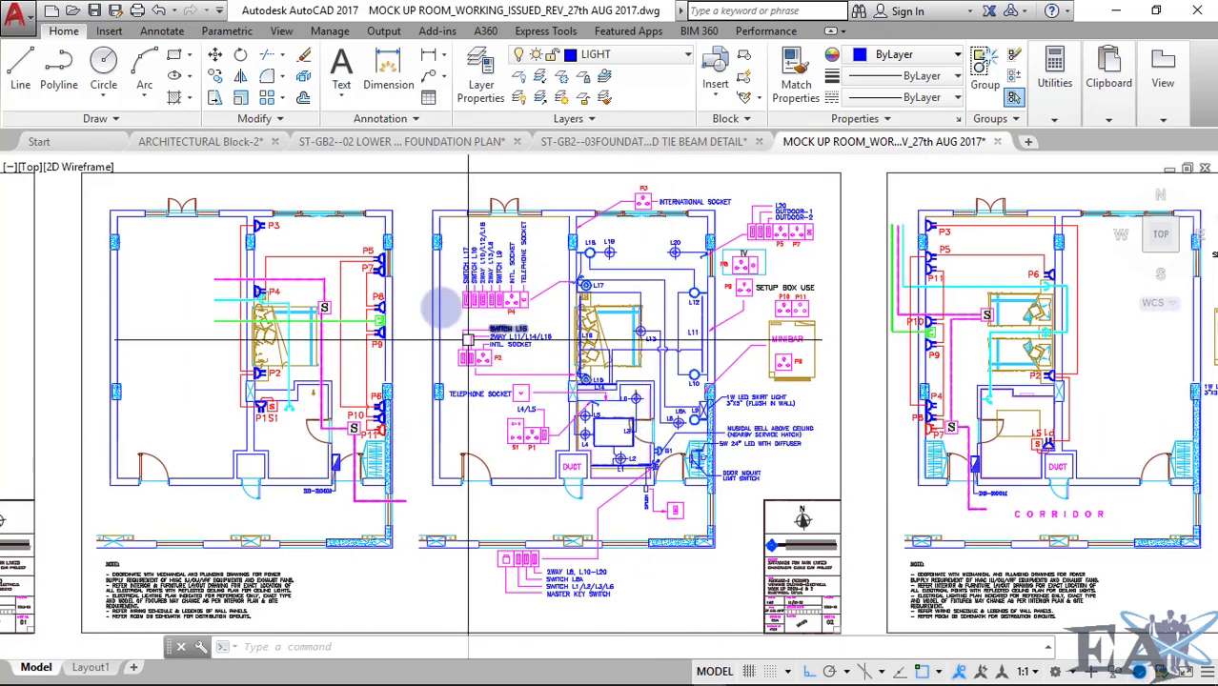
scroll(667, 465, "up", 2)
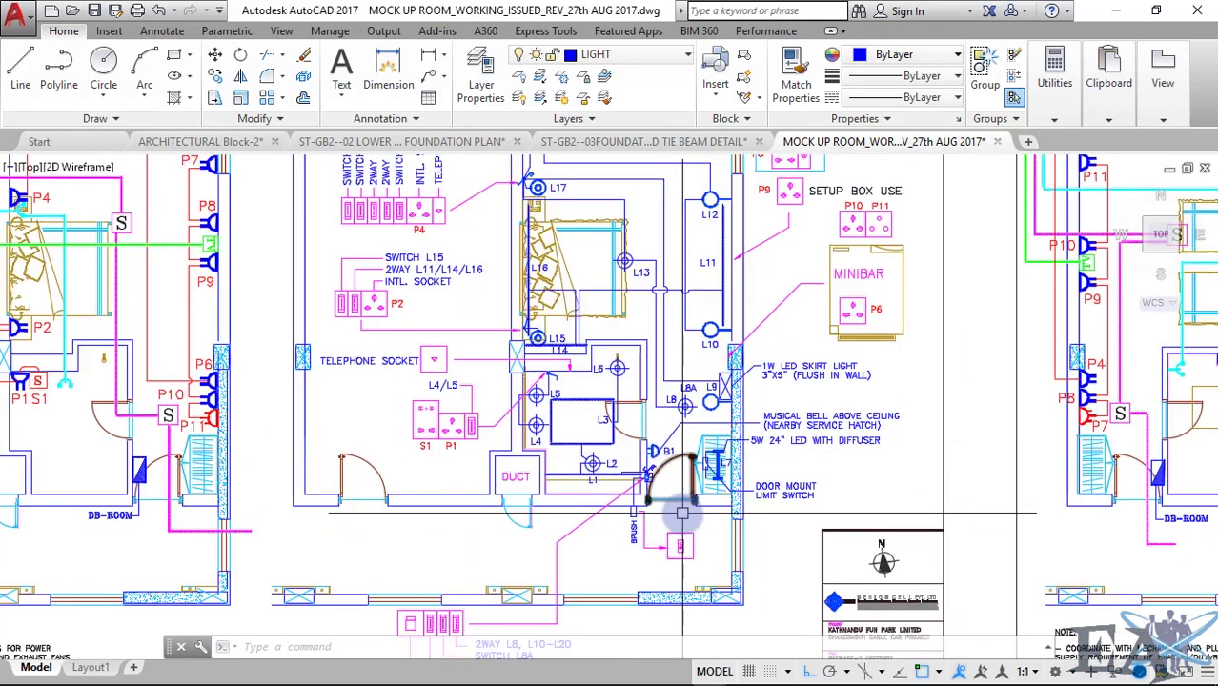
scroll(670, 469, "up", 2)
scroll(676, 470, "down", 2)
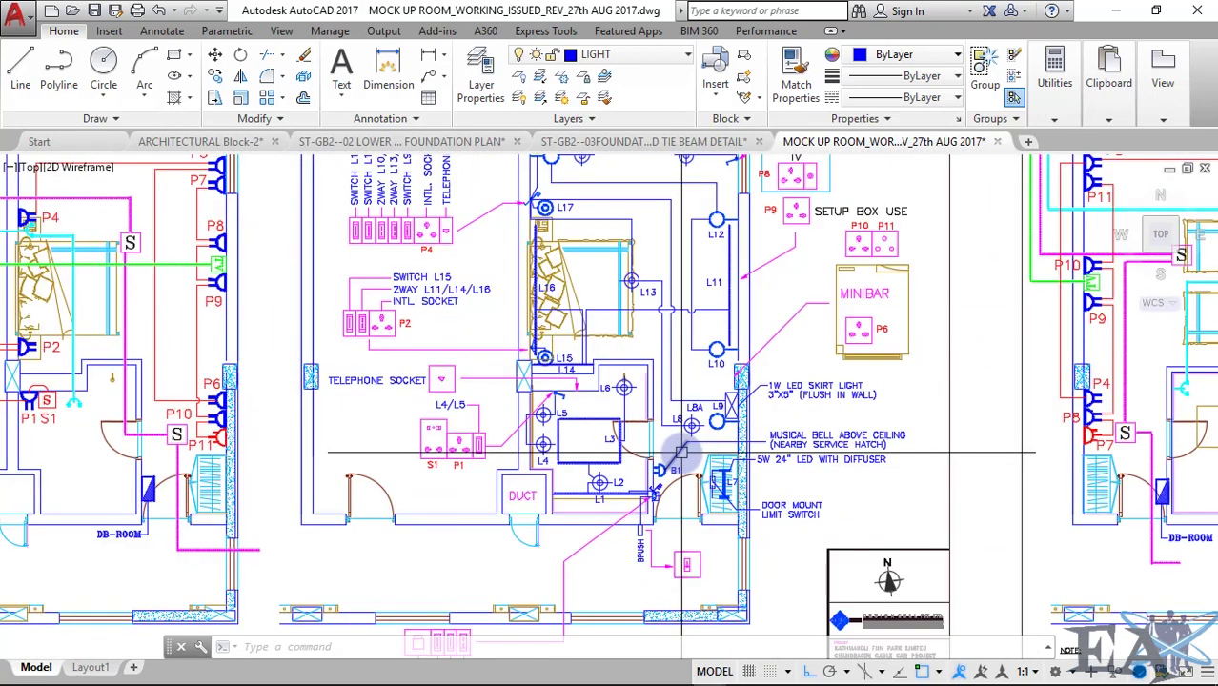
scroll(684, 471, "up", 1)
scroll(684, 471, "up", 3)
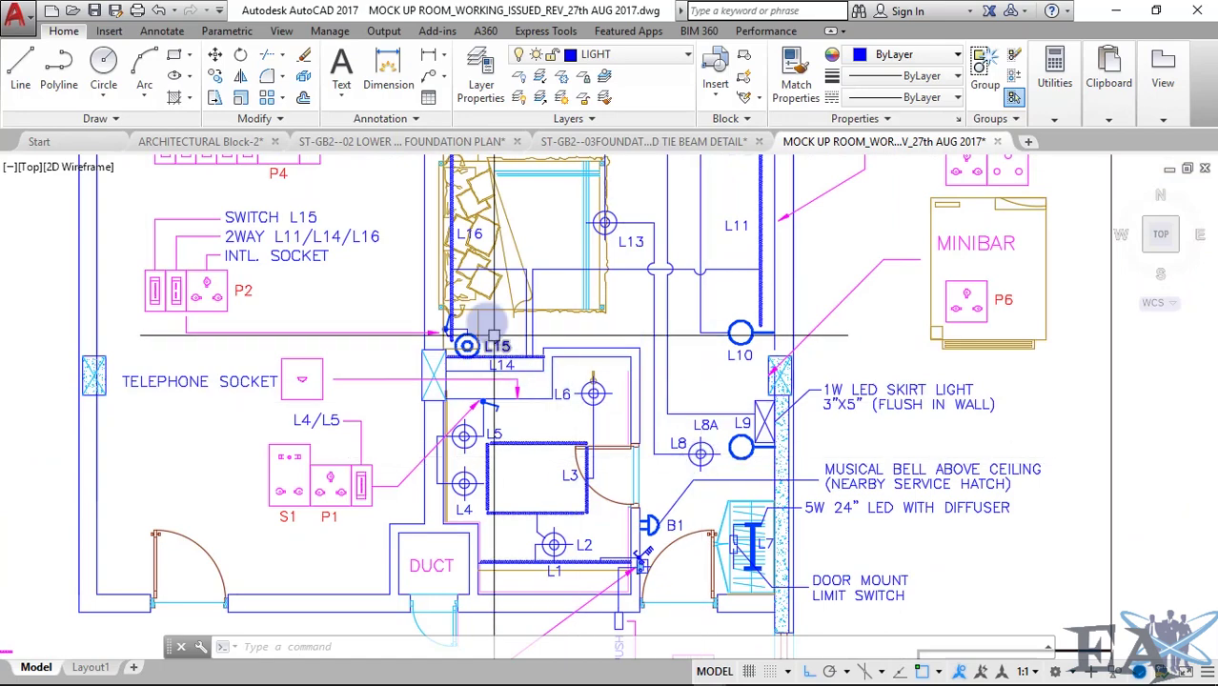
scroll(496, 441, "down", 1)
middle_click_drag(558, 264, 602, 318)
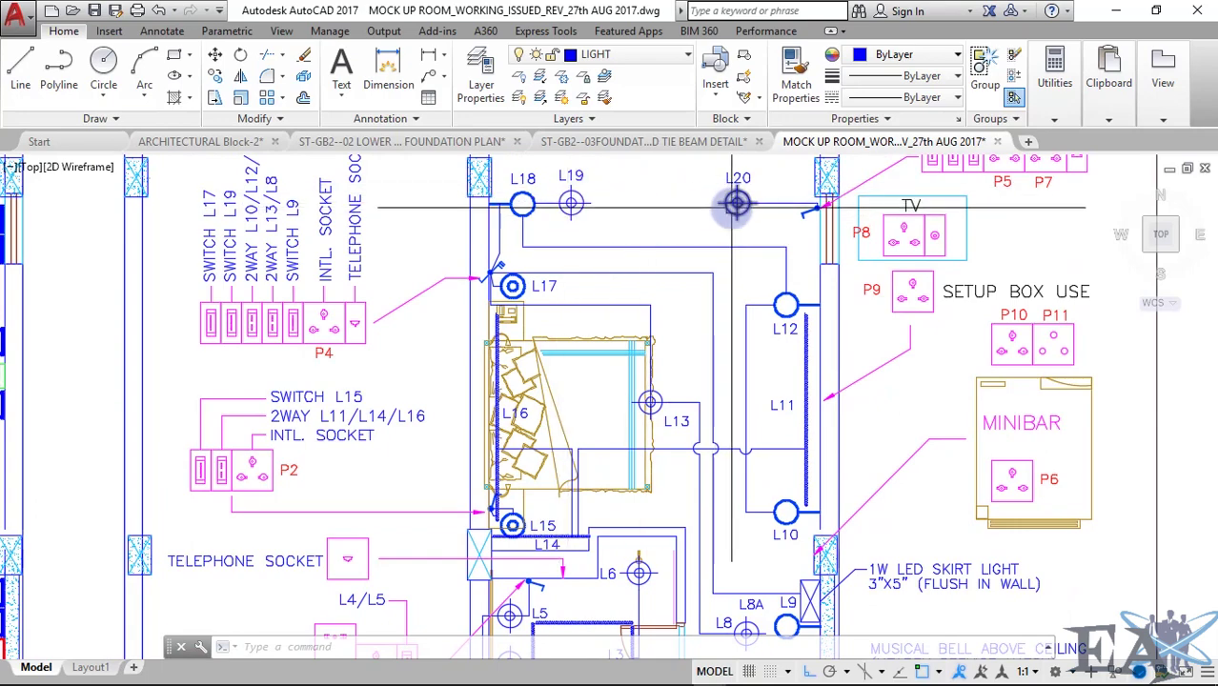
Pan over to the legend sheet and zoom in on the switch/socket legend and wiring schedule.
scroll(626, 245, "down", 5)
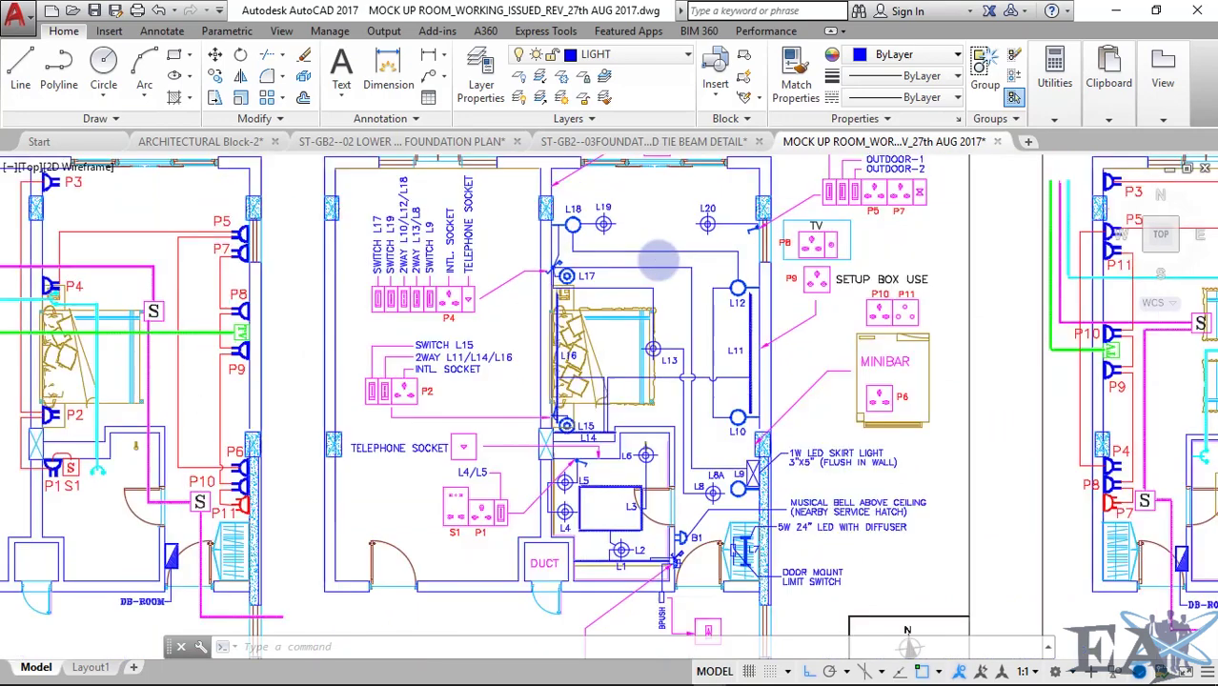
middle_click_drag(370, 371, 701, 381)
scroll(402, 329, "up", 3)
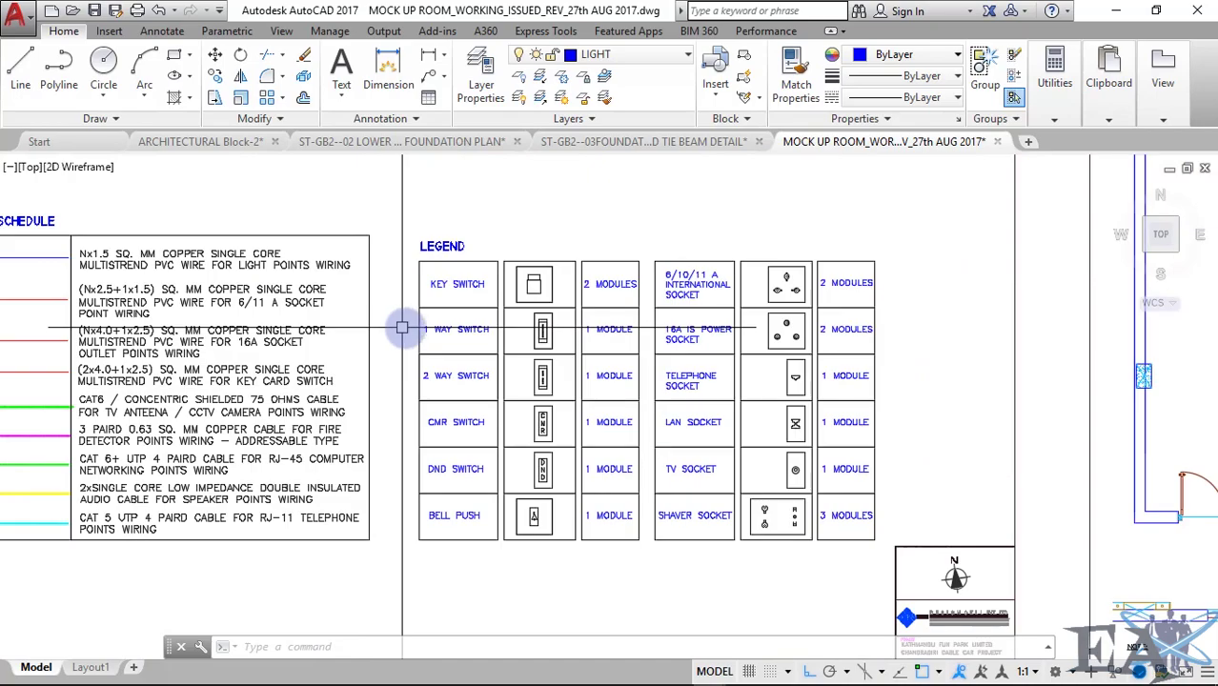
Zoom out and pan back to the room plan sheets, centring on the first room plans.
scroll(683, 515, "down", 3)
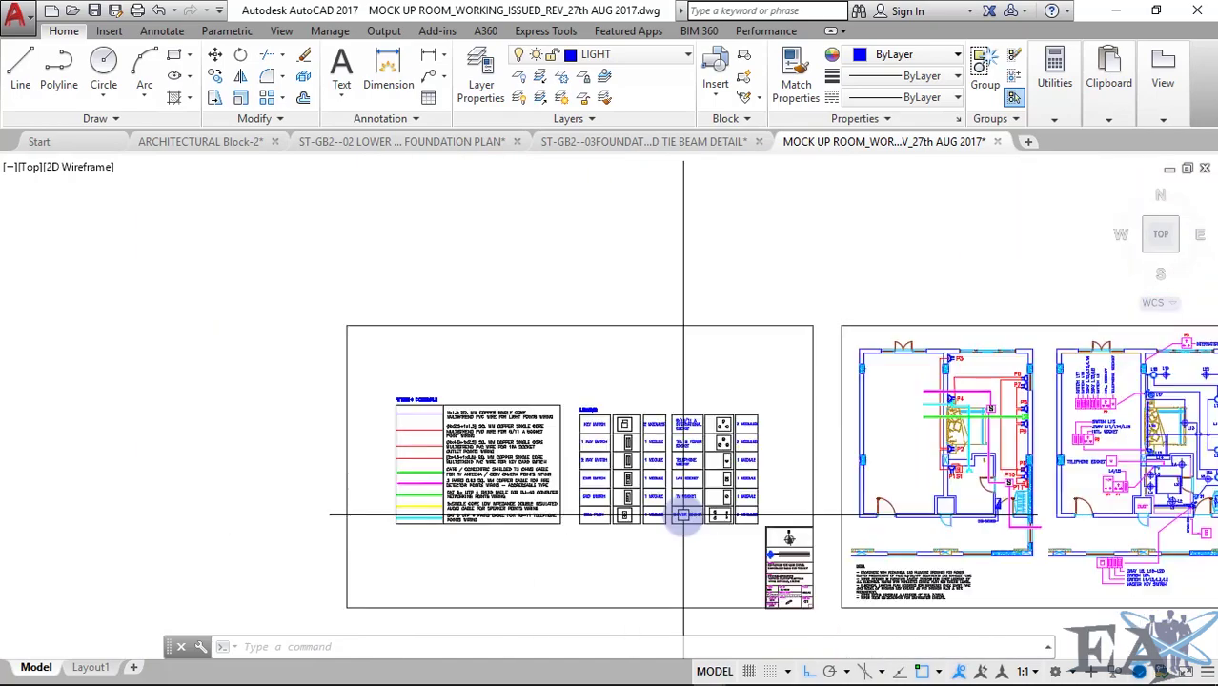
middle_click_drag(686, 545, 233, 373)
mouse_move(726, 356)
middle_mouse_down()
mouse_move(701, 460)
mouse_move(420, 429)
middle_mouse_up()
scroll(667, 420, "down", 2)
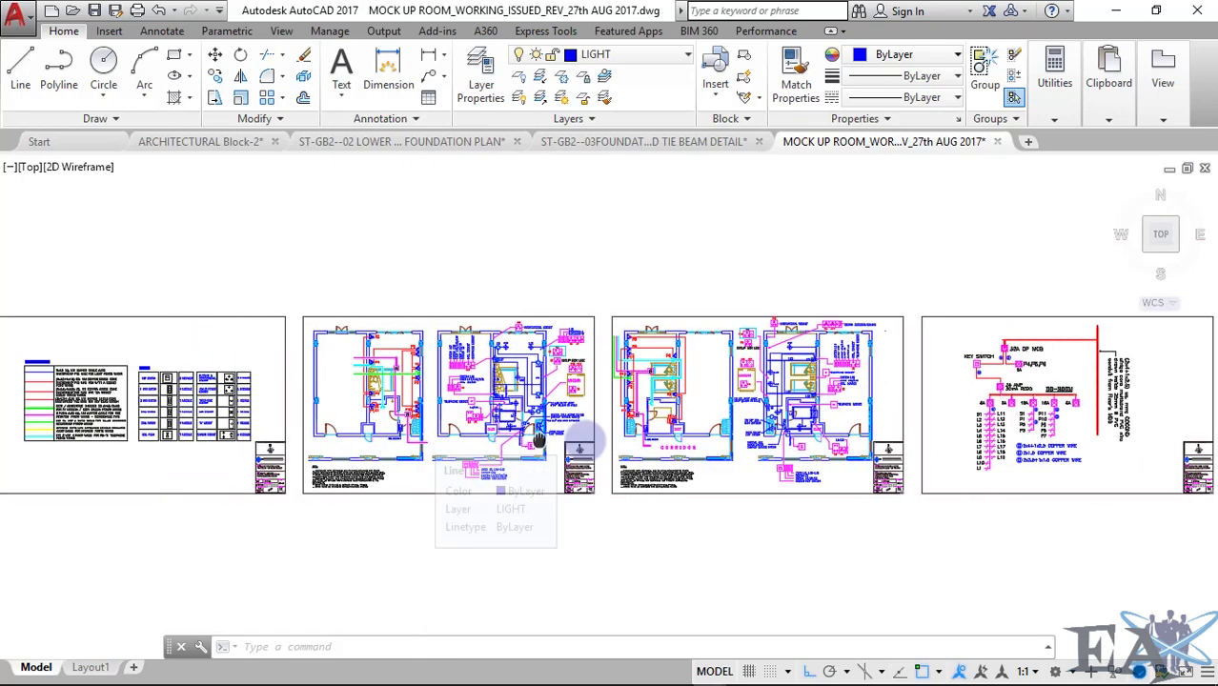
middle_click_drag(539, 438, 611, 440)
Adjust the zoom so the legend sheet and room electrical plans appear together.
scroll(389, 489, "up", 4)
scroll(386, 493, "down", 4)
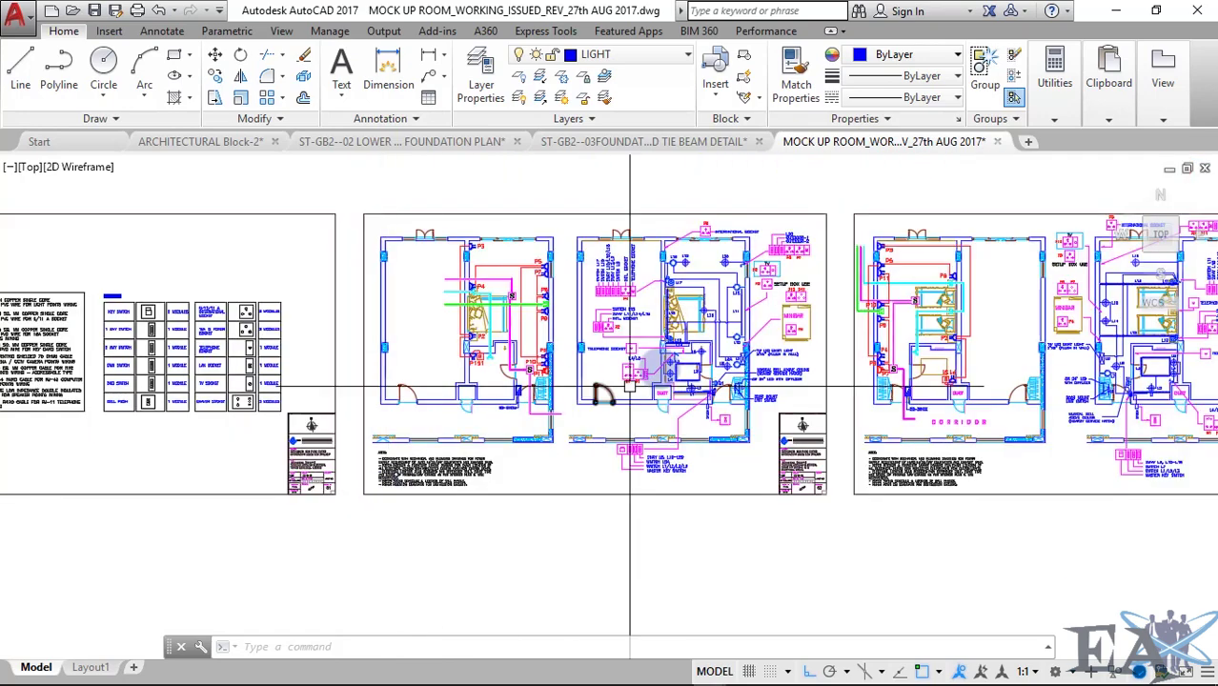
scroll(464, 455, "up", 2)
scroll(345, 452, "up", 2)
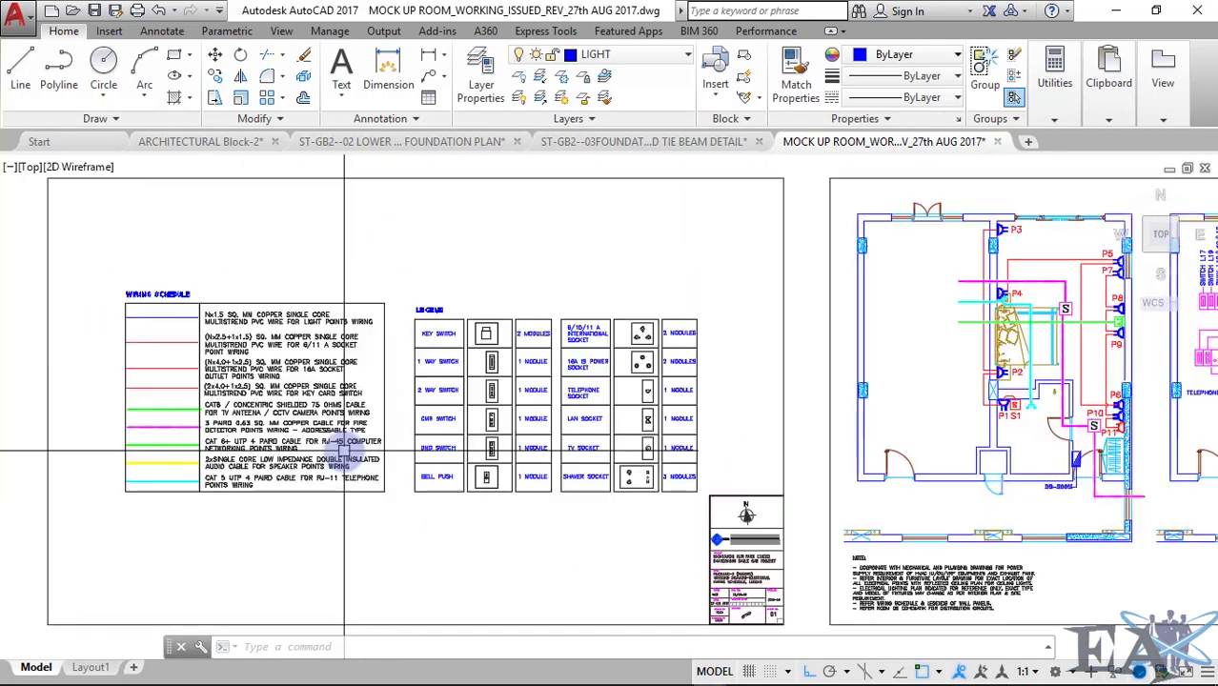
scroll(346, 452, "up", 2)
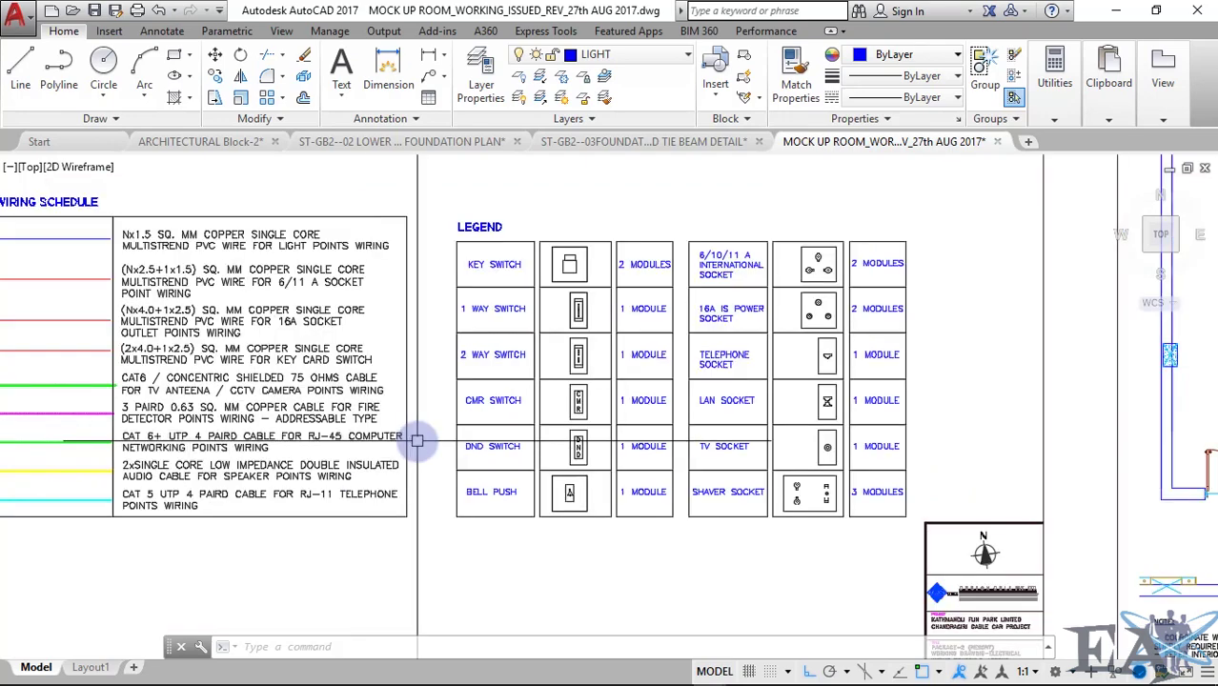
scroll(417, 441, "down", 3)
scroll(668, 459, "up", 2)
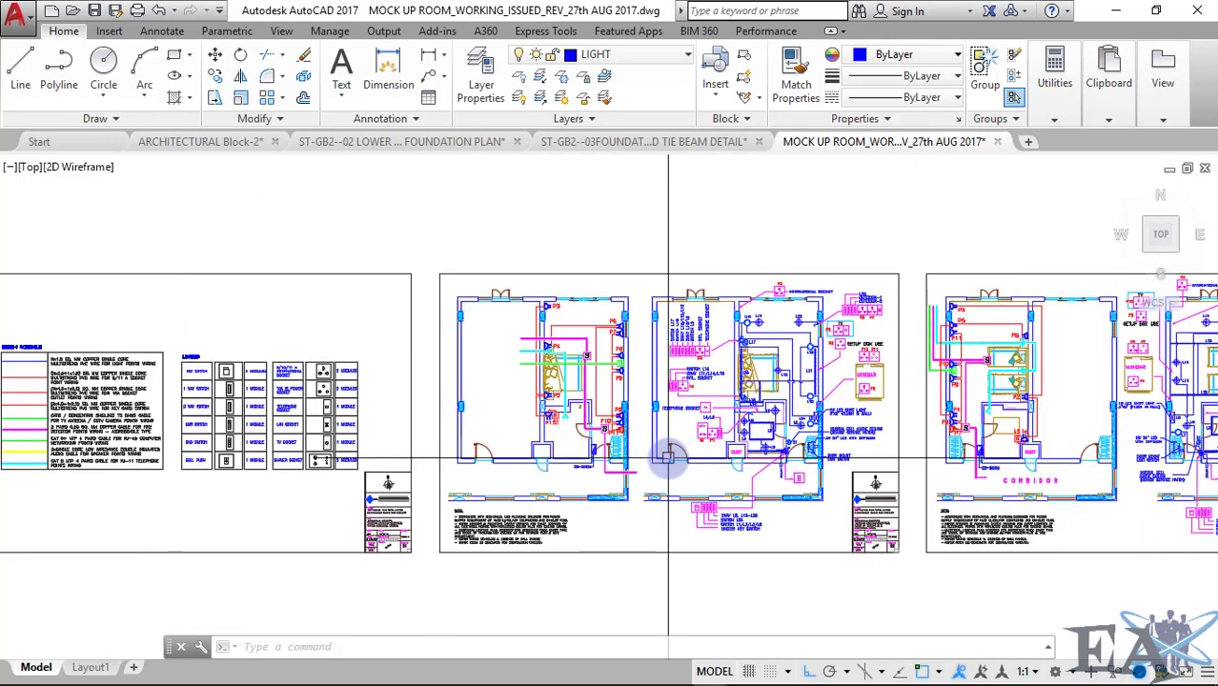
scroll(720, 381, "up", 4)
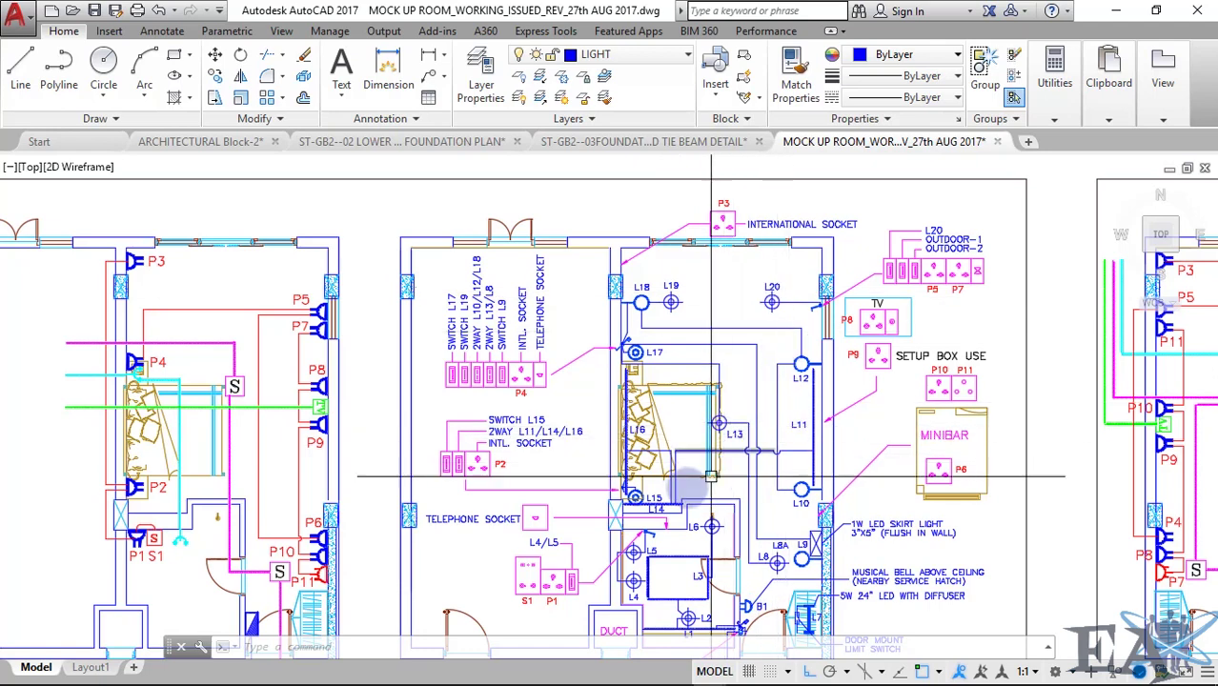
Zoom into the middle room plan and frame the ceiling lights around L10.
scroll(678, 480, "up", 2)
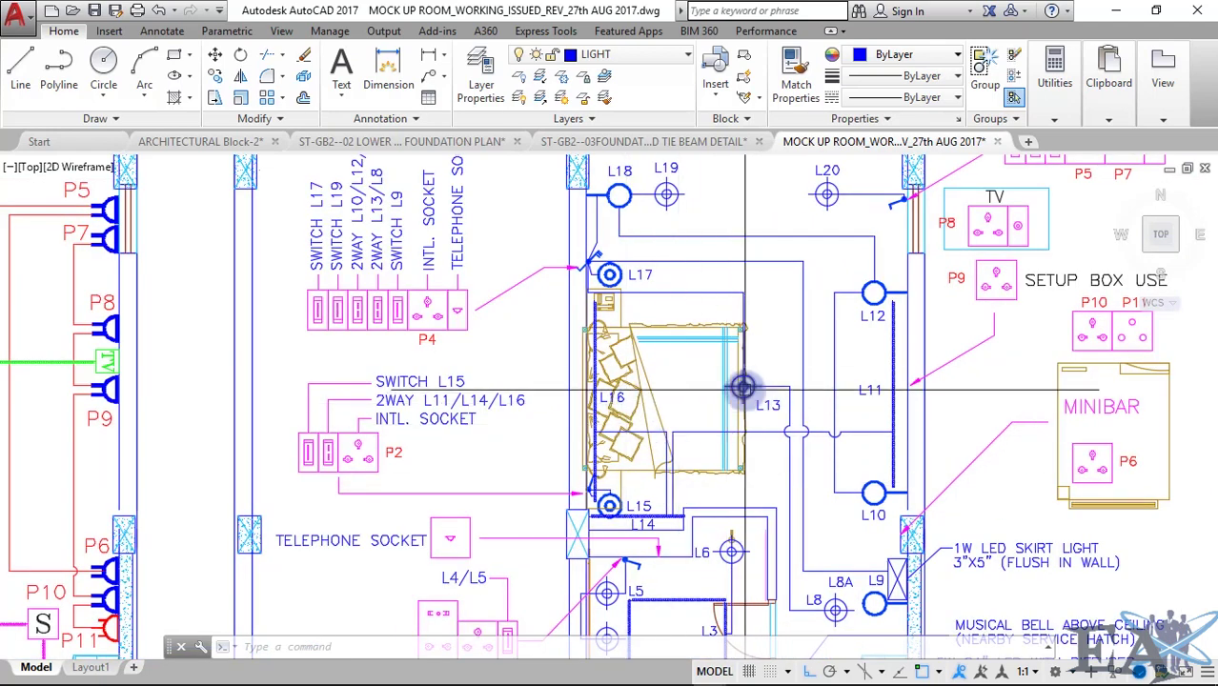
middle_click_drag(742, 388, 742, 428)
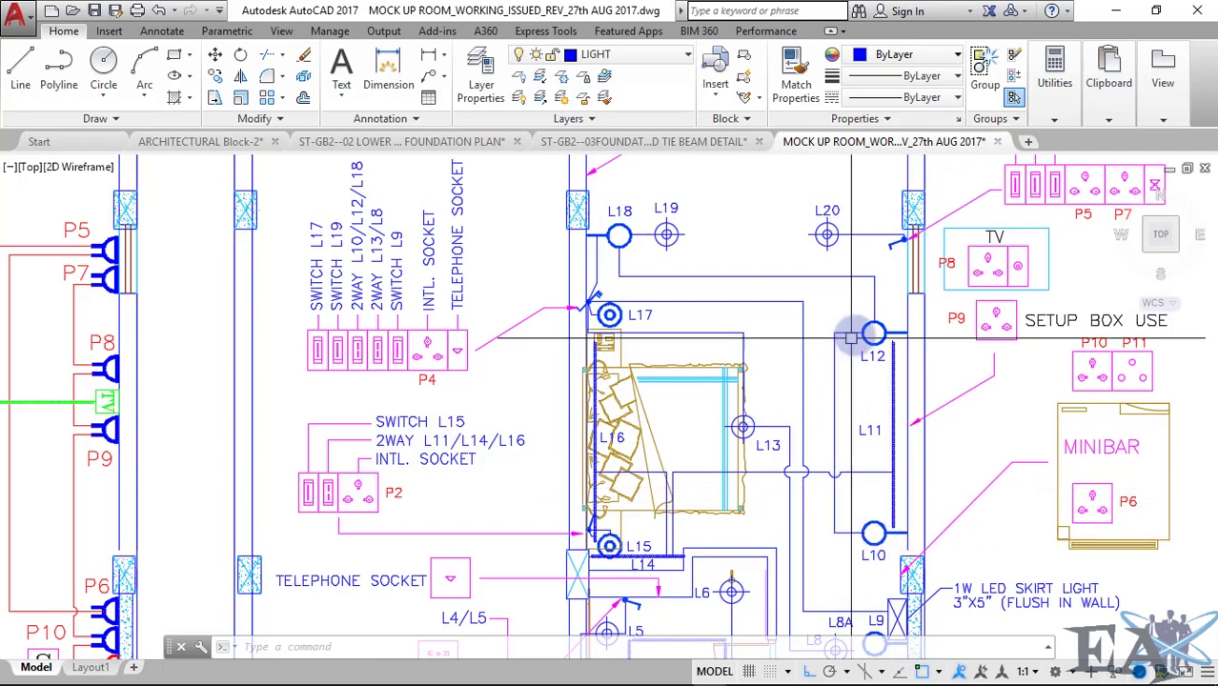
scroll(872, 345, "down", 3)
middle_click_drag(862, 337, 858, 322)
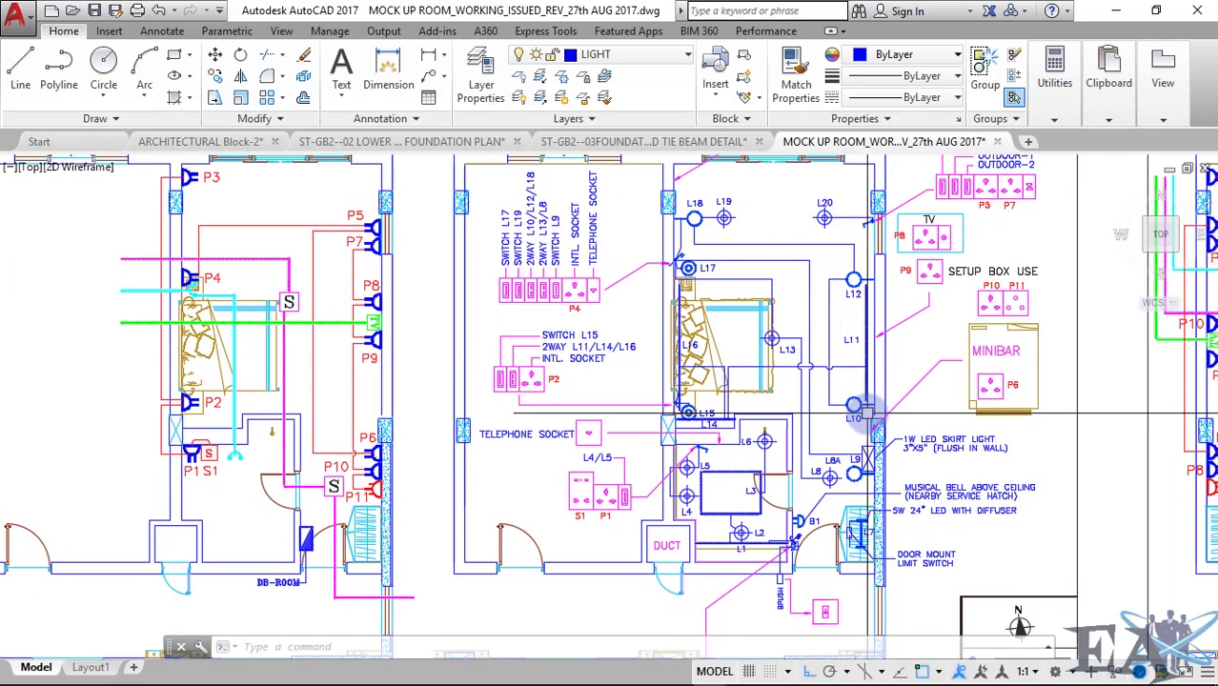
Zoom in on the bell push and L1 junction by the entrance, then frame the switch group below.
middle_click_drag(805, 462, 743, 434)
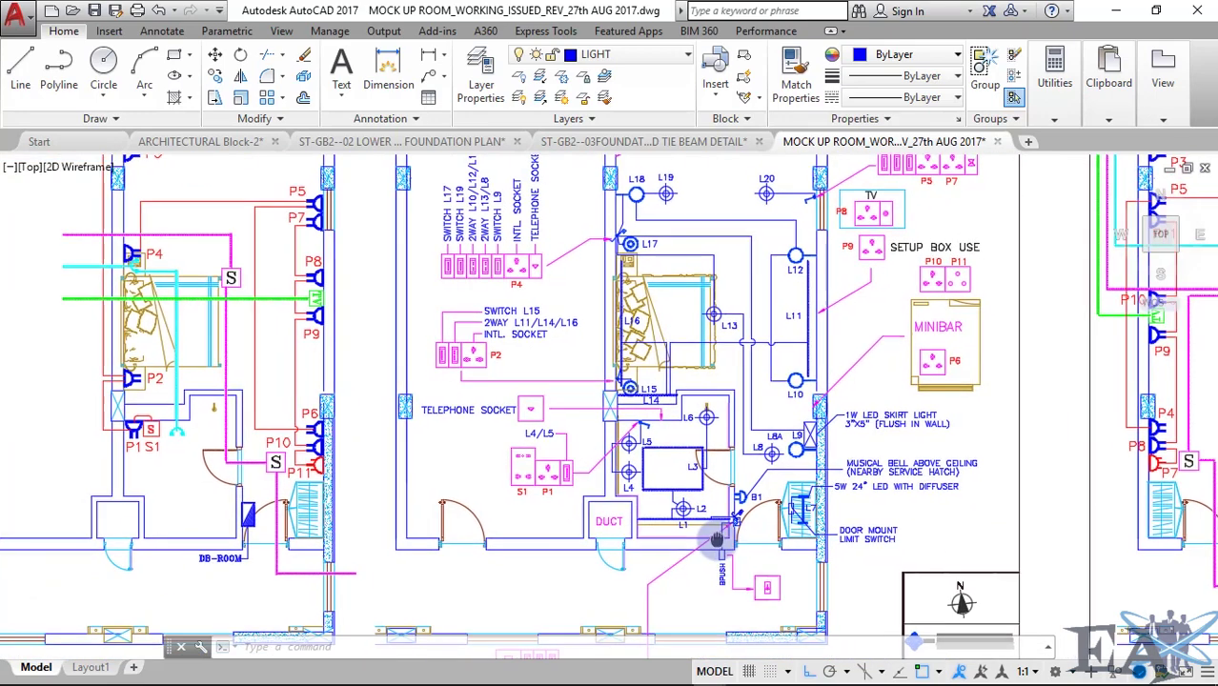
scroll(717, 551, "up", 2)
scroll(725, 543, "up", 2)
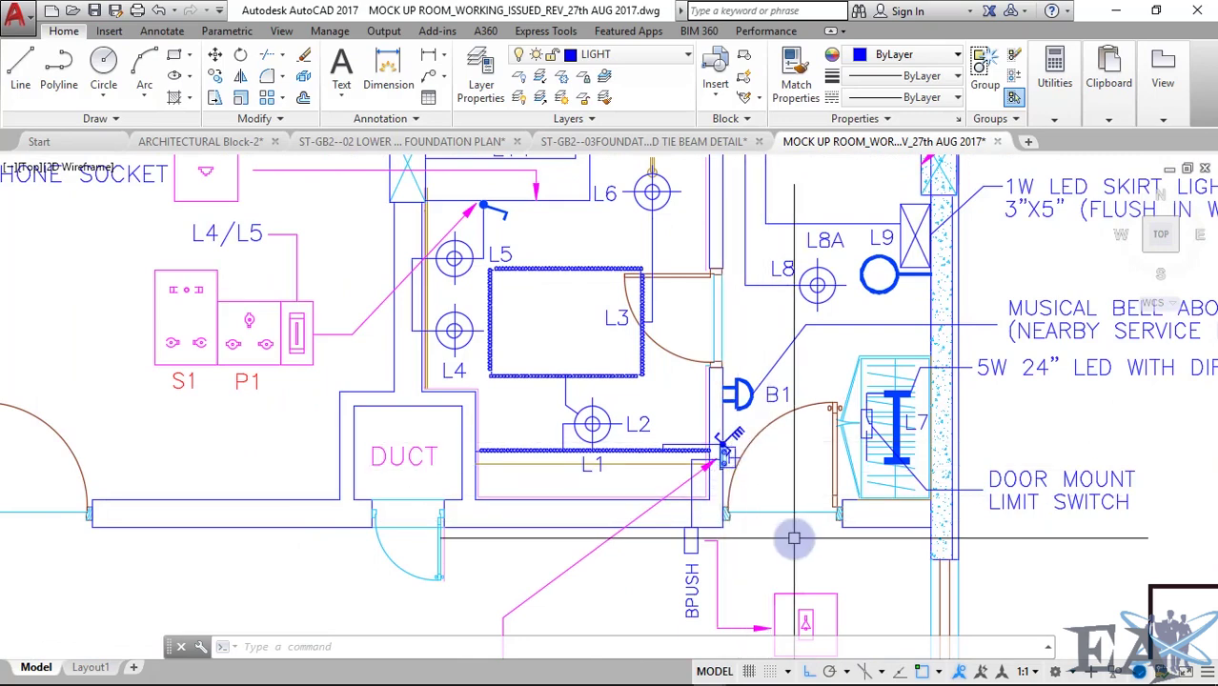
mouse_move(759, 453)
middle_mouse_down()
mouse_move(806, 417)
mouse_move(744, 400)
middle_mouse_up()
scroll(745, 399, "up", 5)
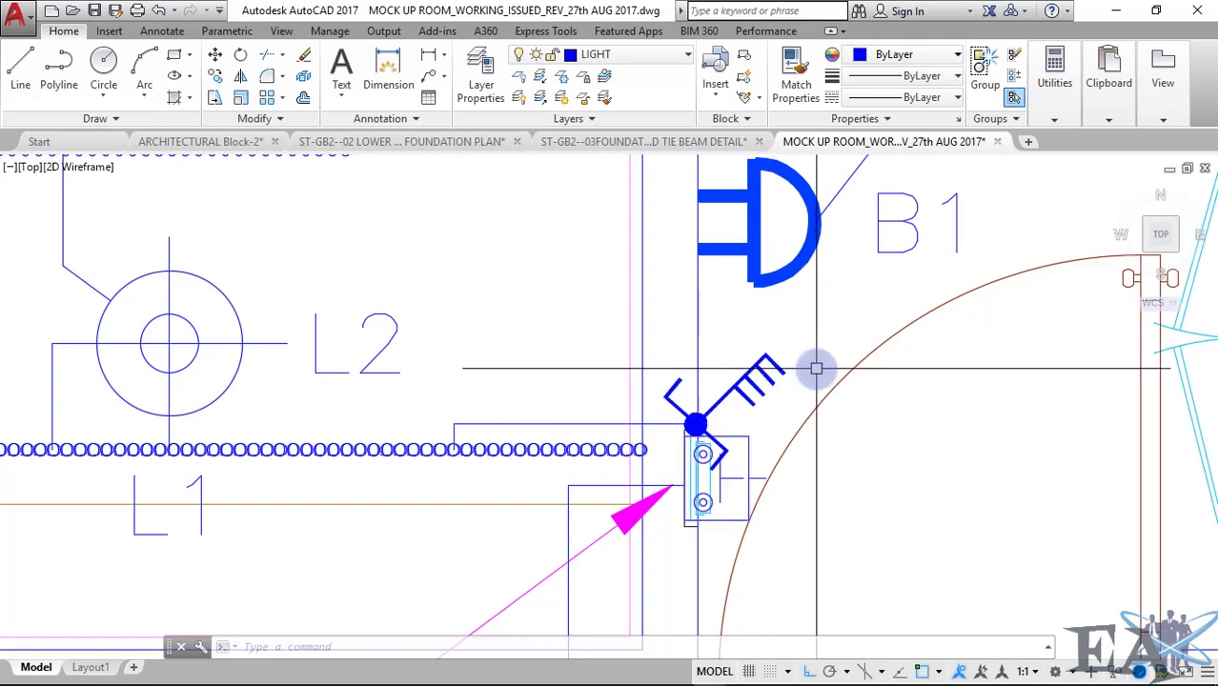
scroll(816, 368, "down", 4)
middle_click_drag(811, 444, 811, 373)
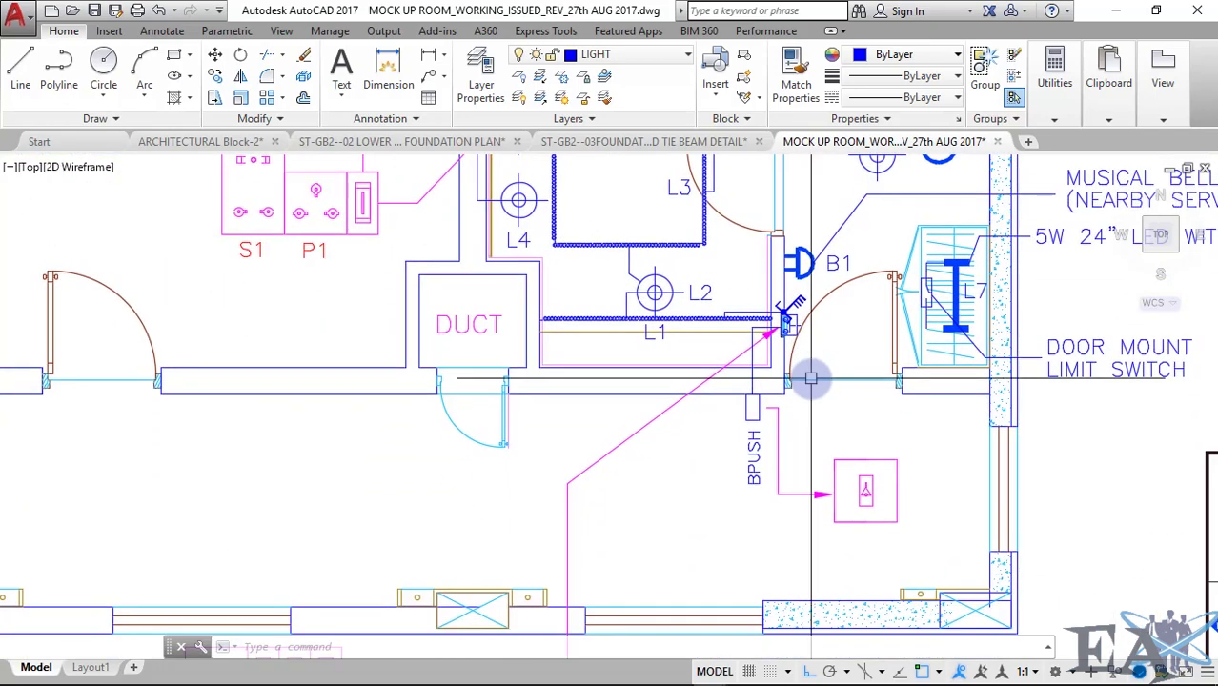
scroll(811, 378, "down", 3)
Zoom in on the switch plate until the L8, L8A, L1/L2/L3/L6 and master key labels are legible.
scroll(607, 461, "up", 2)
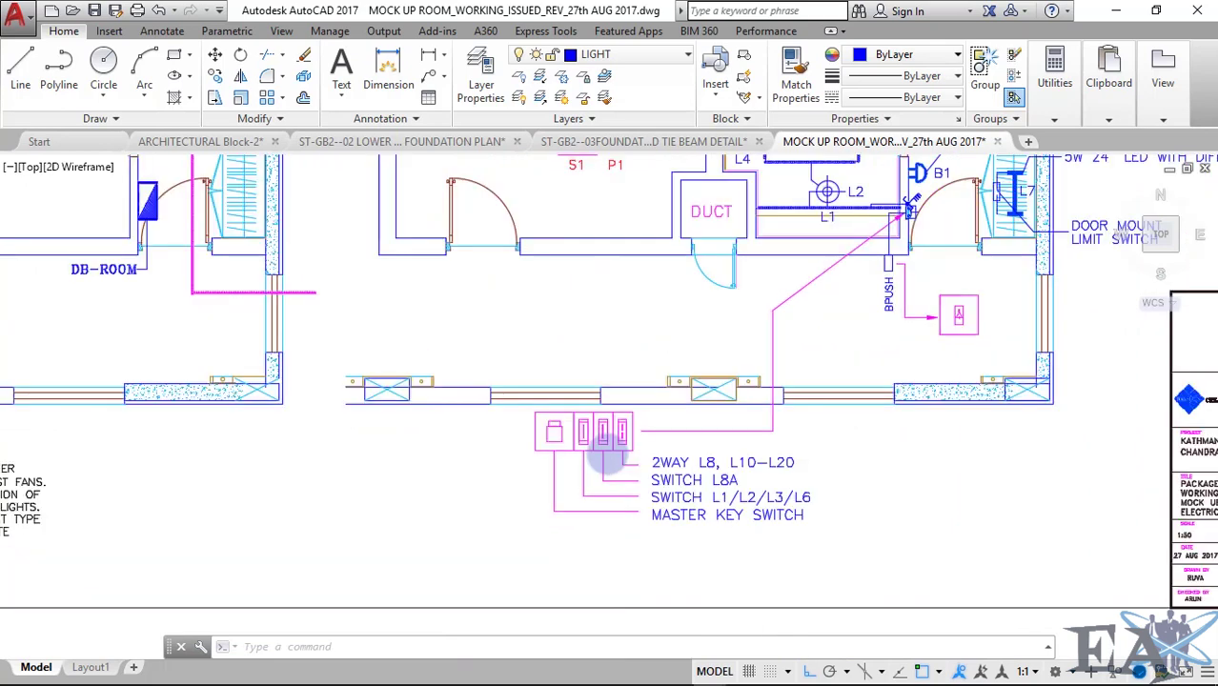
scroll(607, 462, "up", 2)
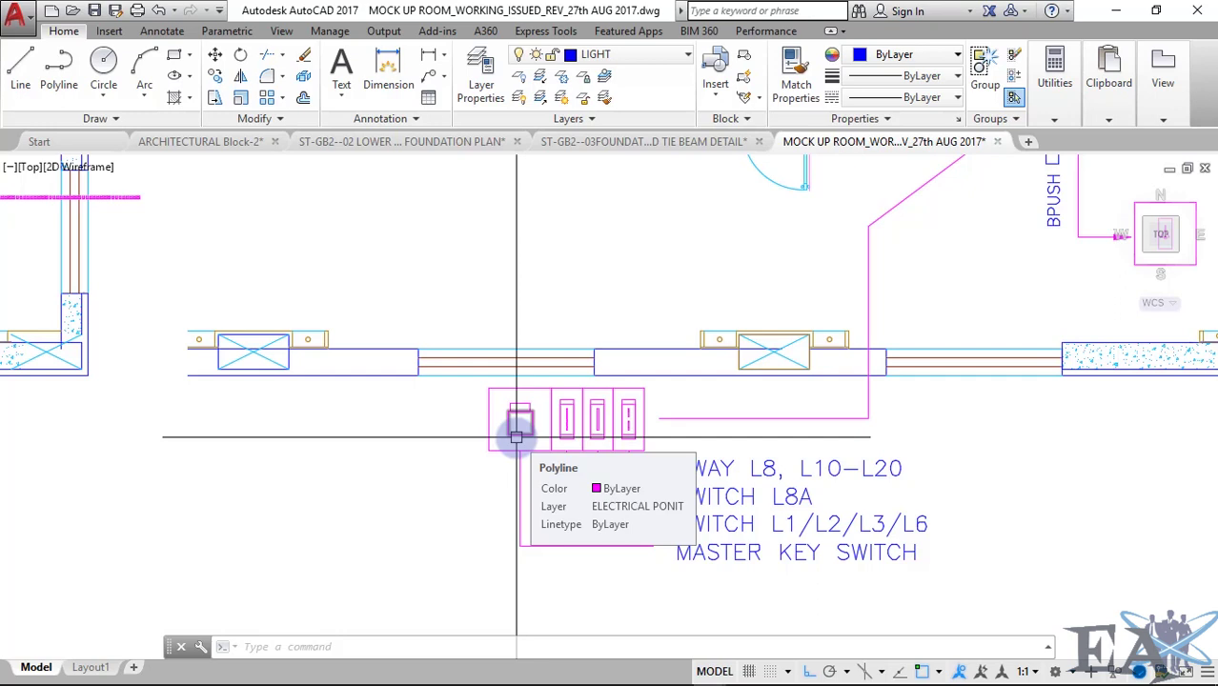
scroll(581, 515, "up", 2)
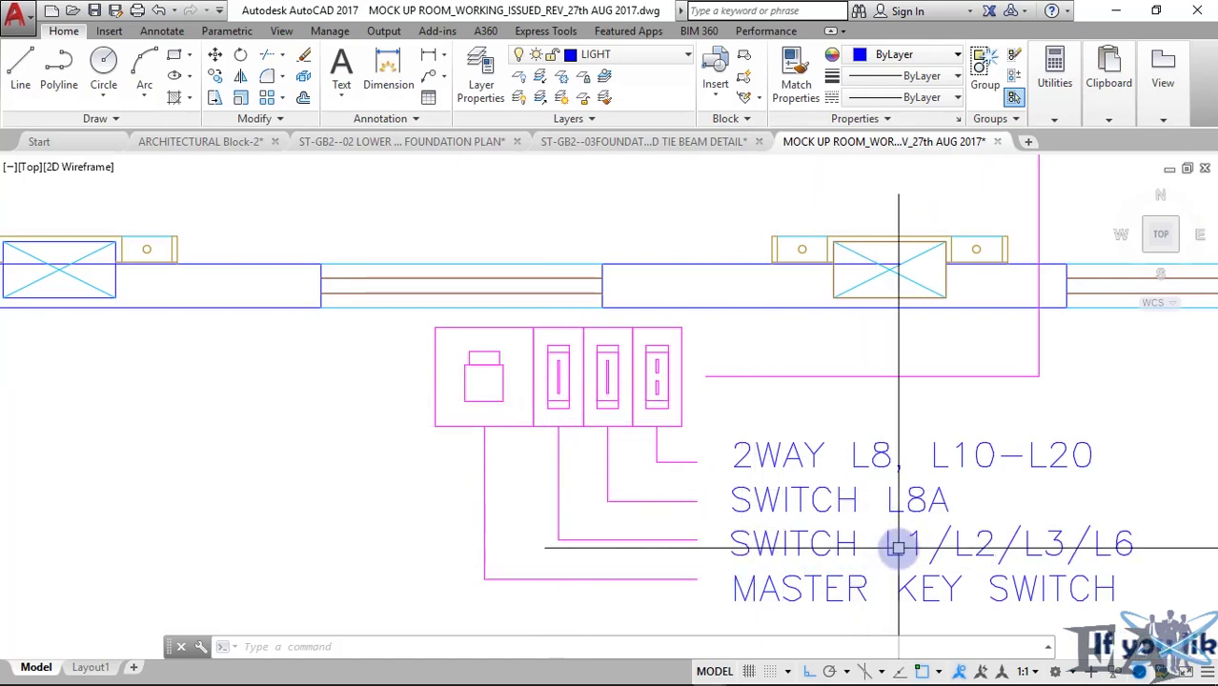
scroll(1048, 541, "down", 5)
scroll(729, 522, "up", 2)
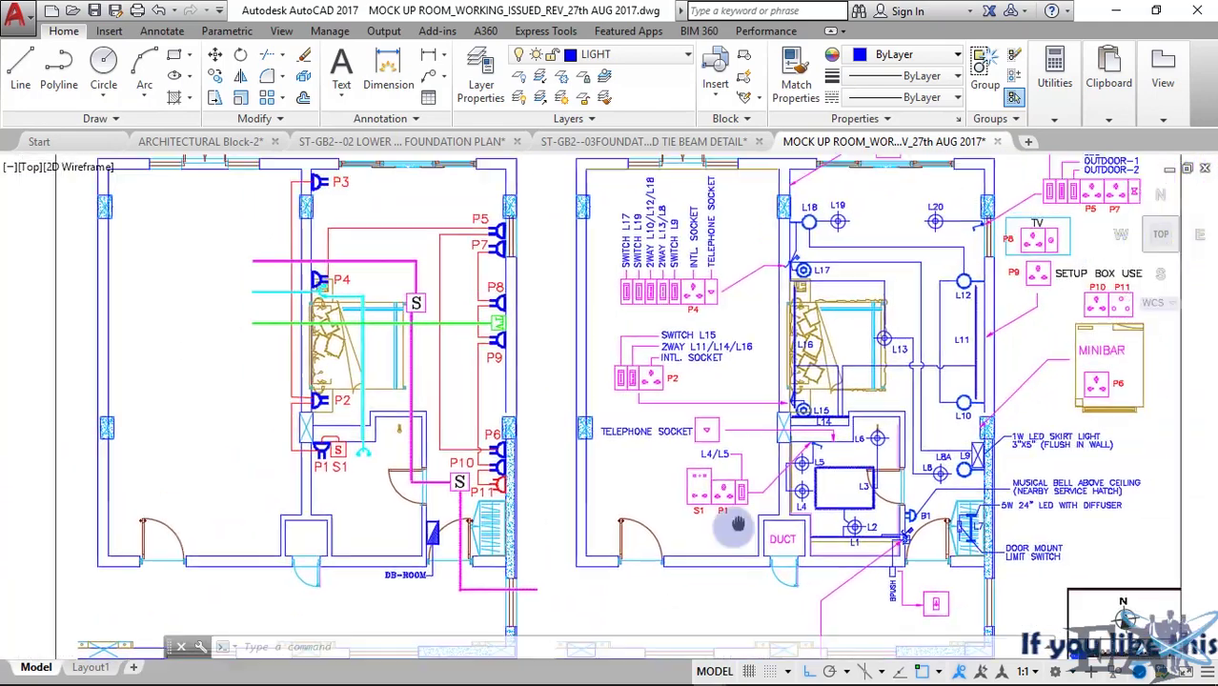
middle_click_drag(729, 523, 686, 541)
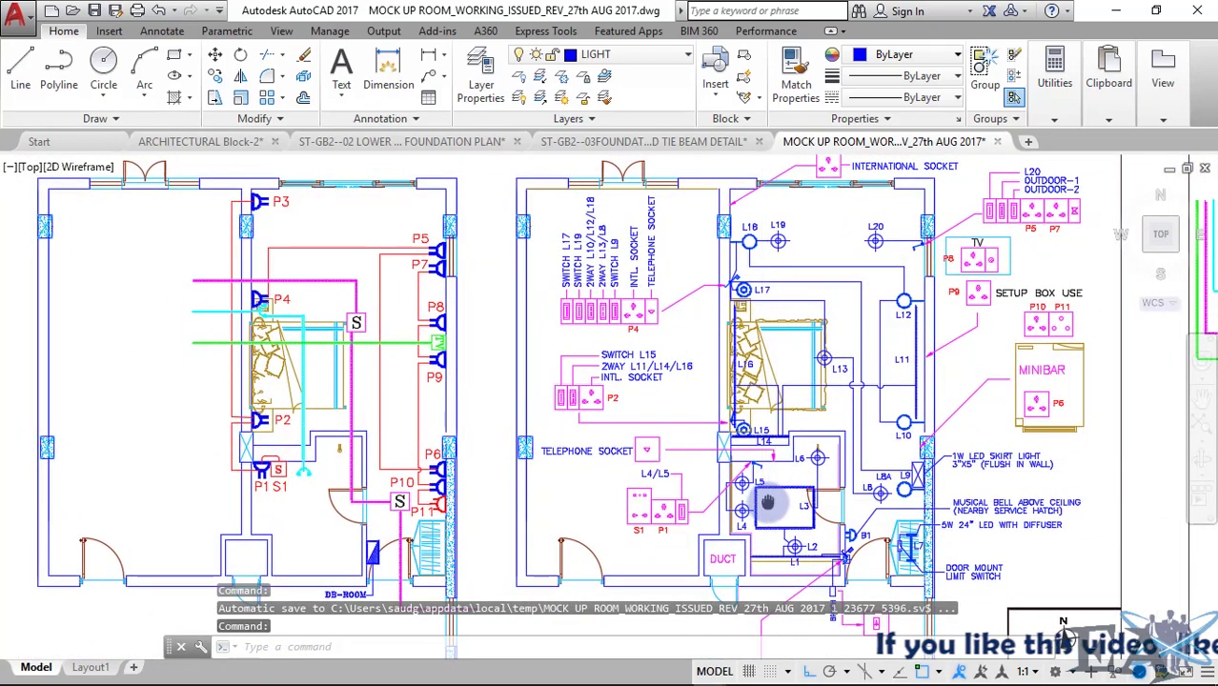
middle_click_drag(777, 461, 737, 447)
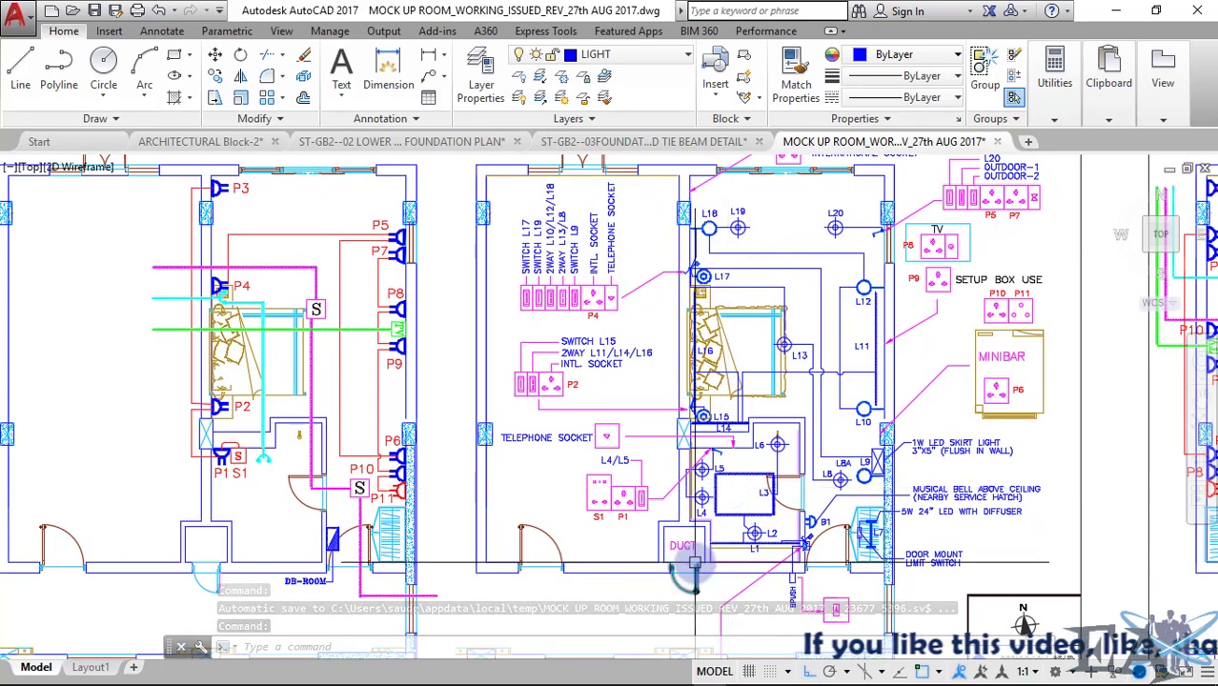
scroll(673, 544, "up", 4)
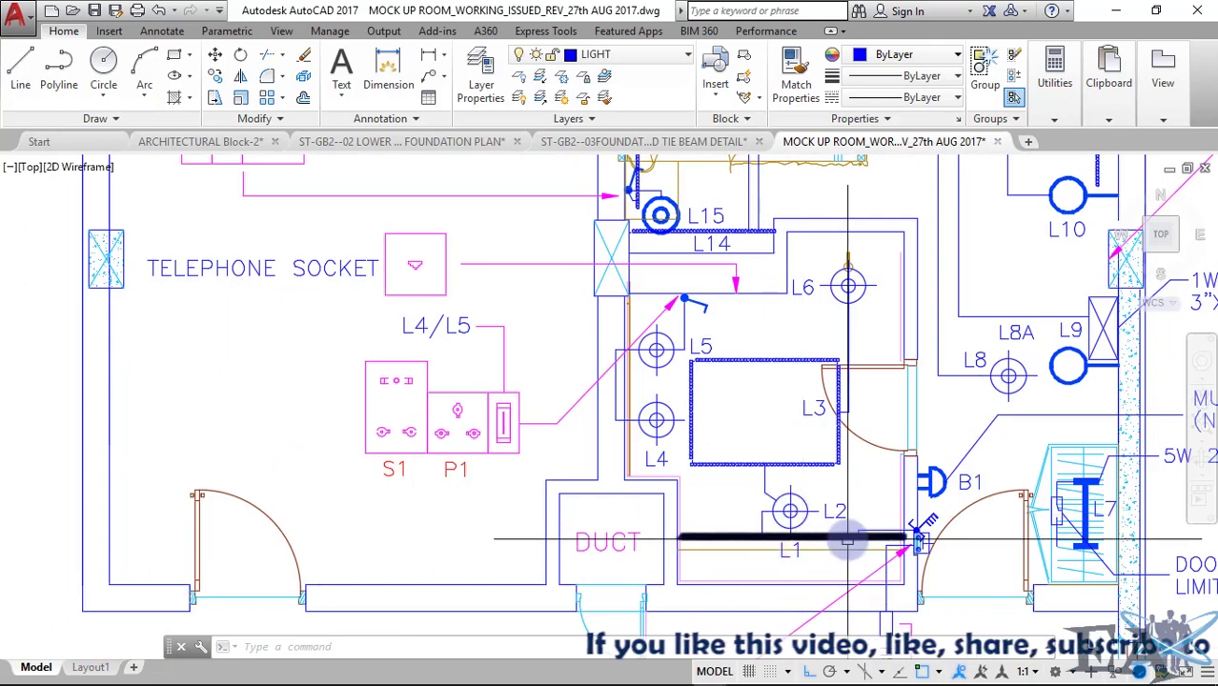
scroll(720, 540, "up", 2)
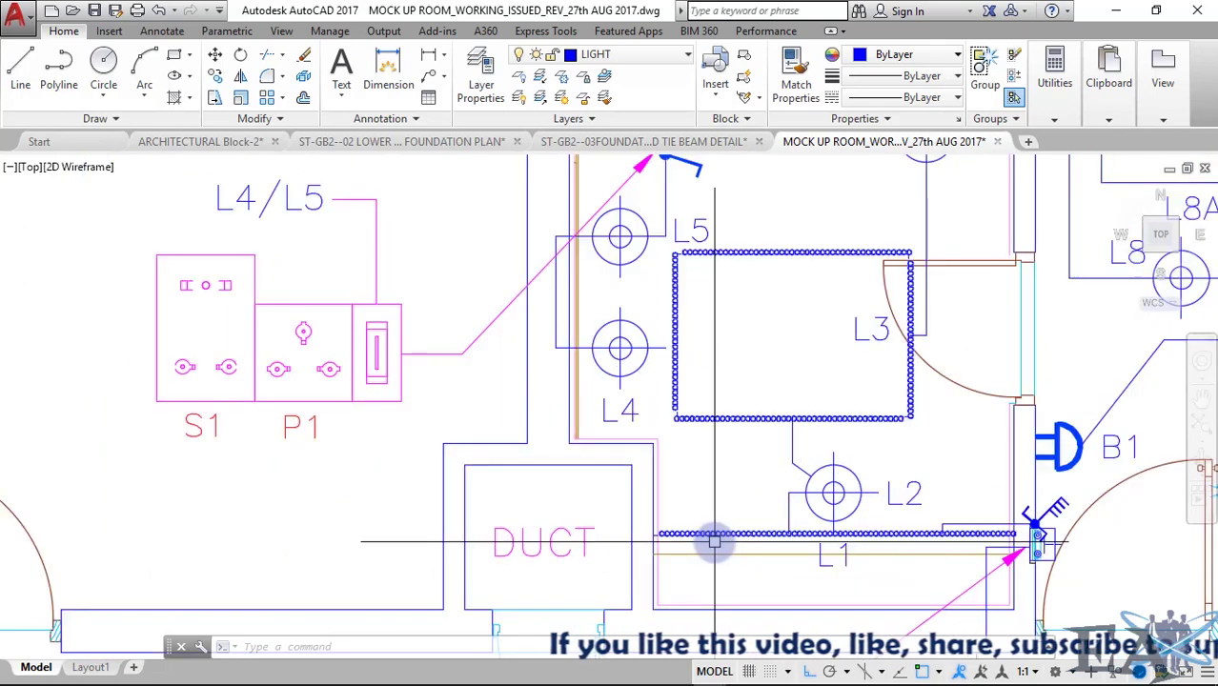
left_click(786, 534)
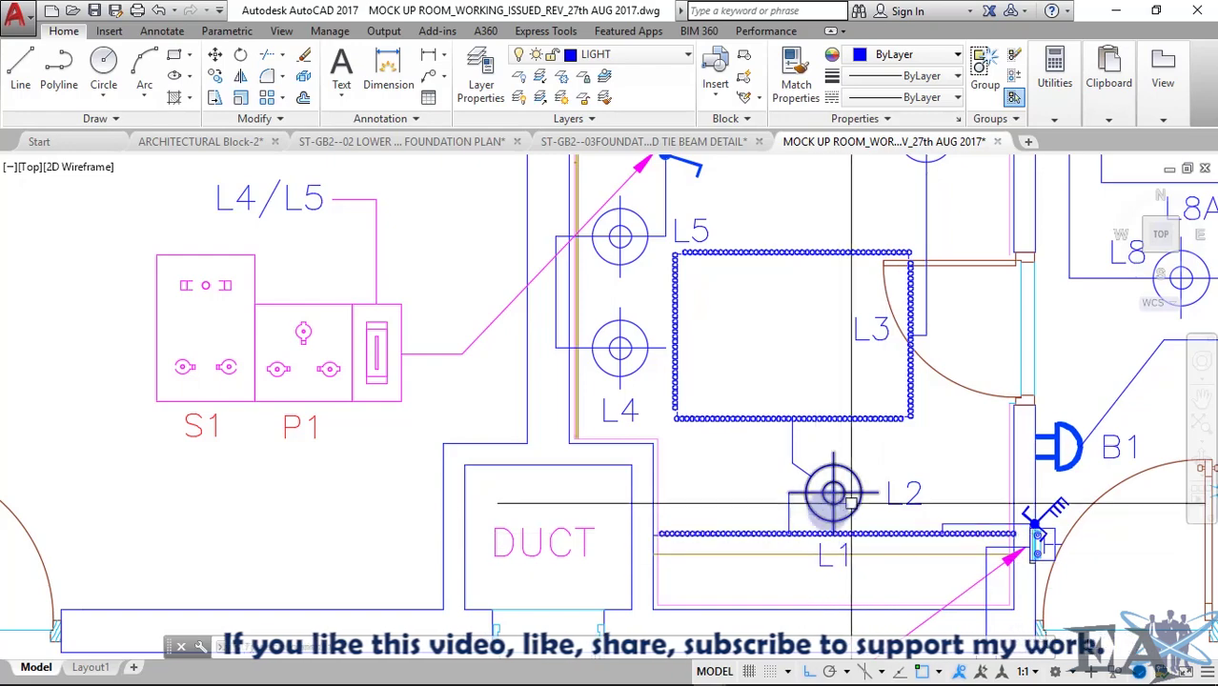
scroll(834, 493, "down", 5)
mouse_move(786, 561)
middle_mouse_down()
mouse_move(787, 413)
mouse_move(753, 513)
middle_mouse_up()
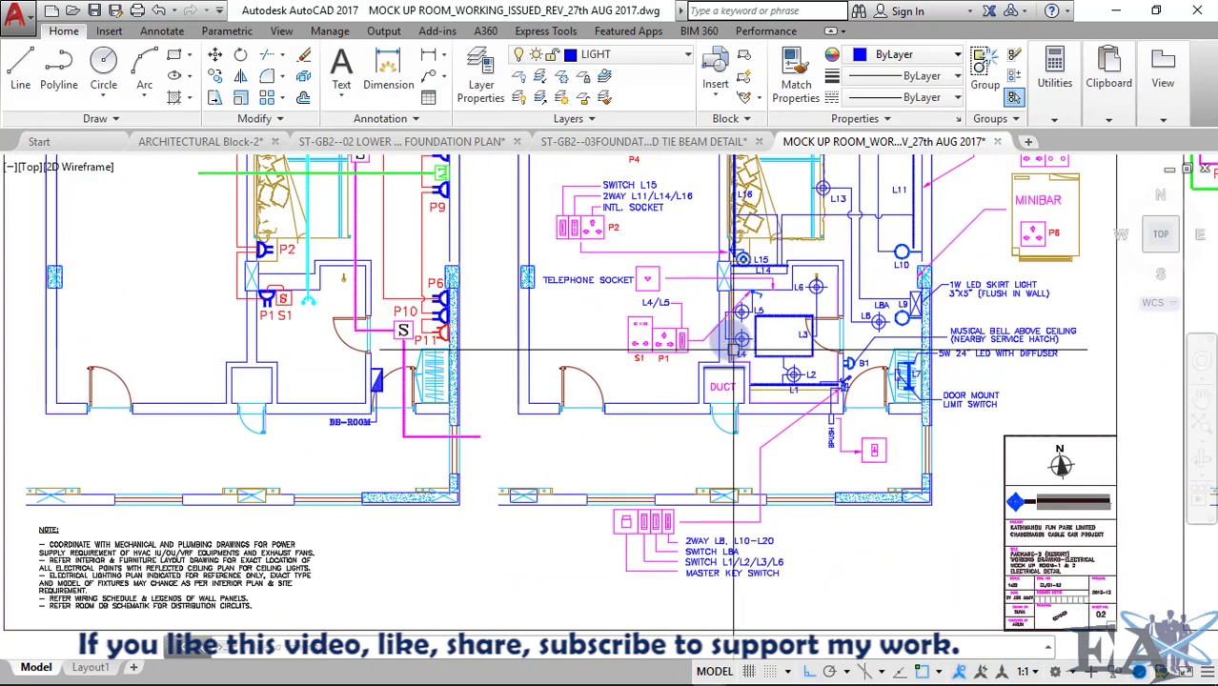
scroll(808, 336, "up", 2)
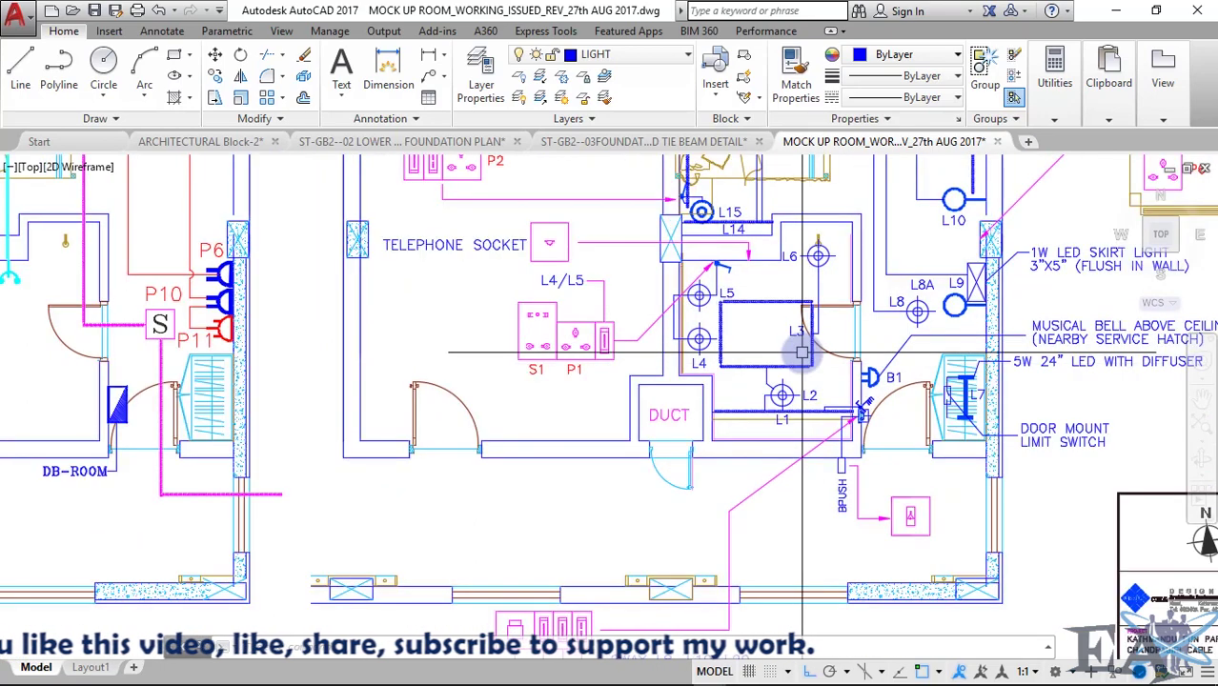
middle_click_drag(796, 352, 796, 324)
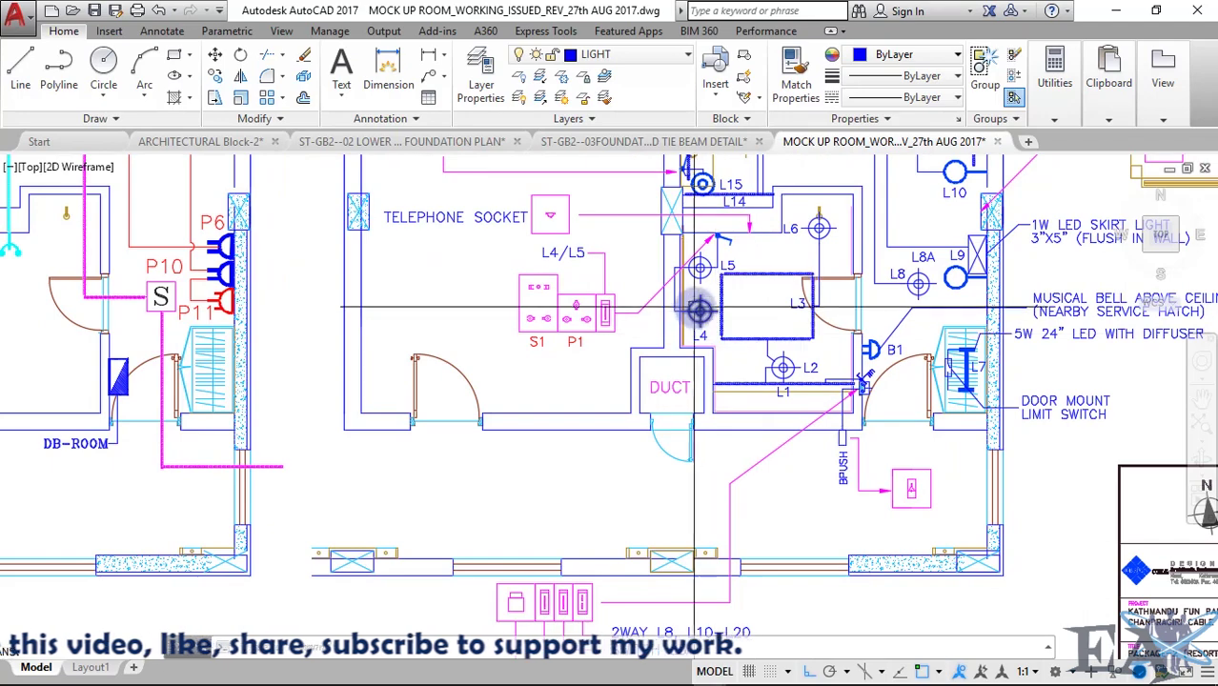
mouse_move(703, 400)
middle_mouse_down()
mouse_move(704, 307)
mouse_move(704, 404)
middle_mouse_up()
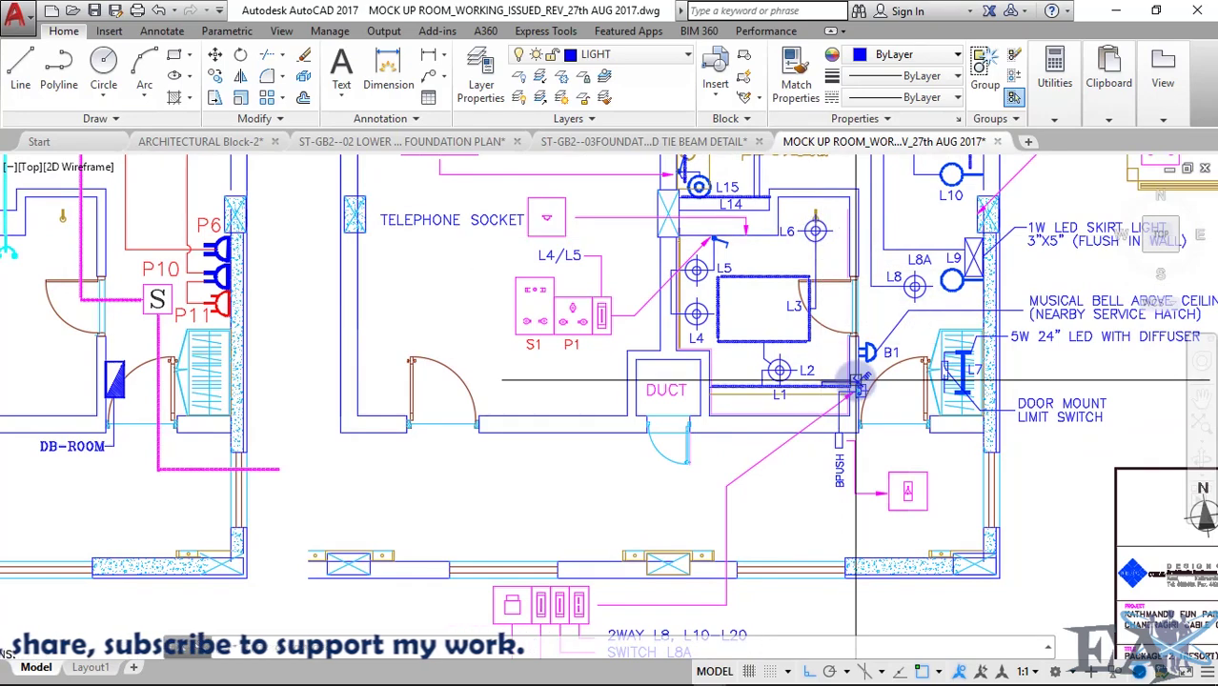
middle_click_drag(792, 439, 792, 312)
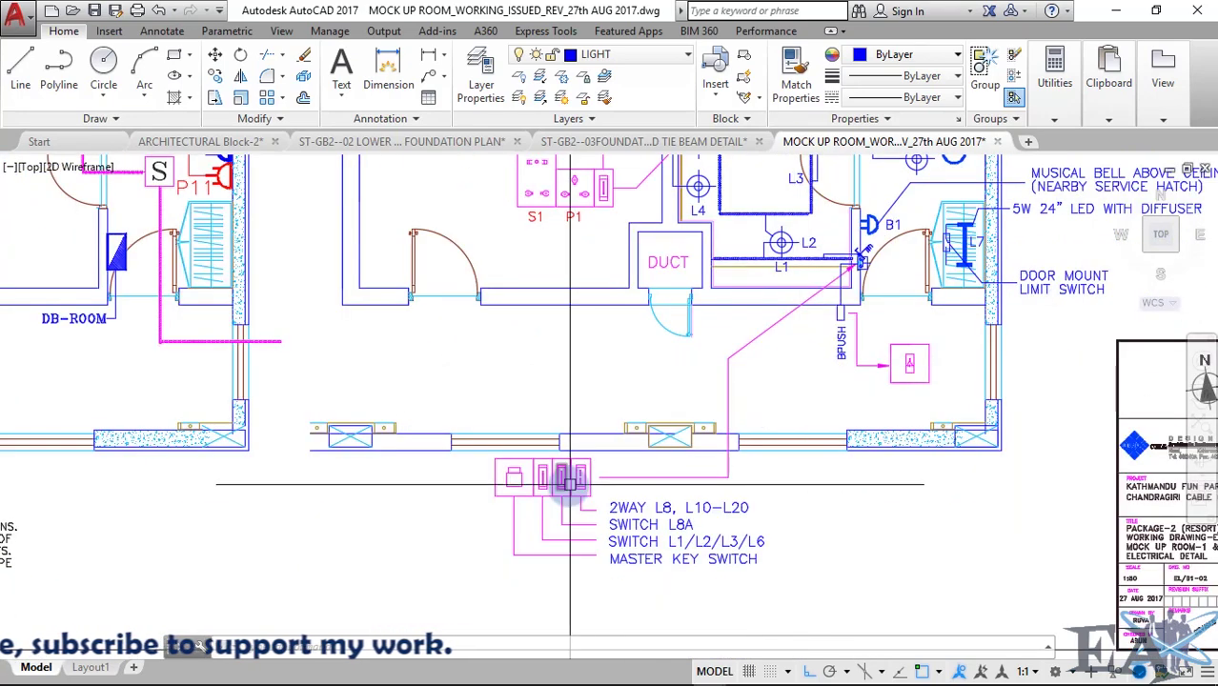
middle_click_drag(791, 168, 794, 218)
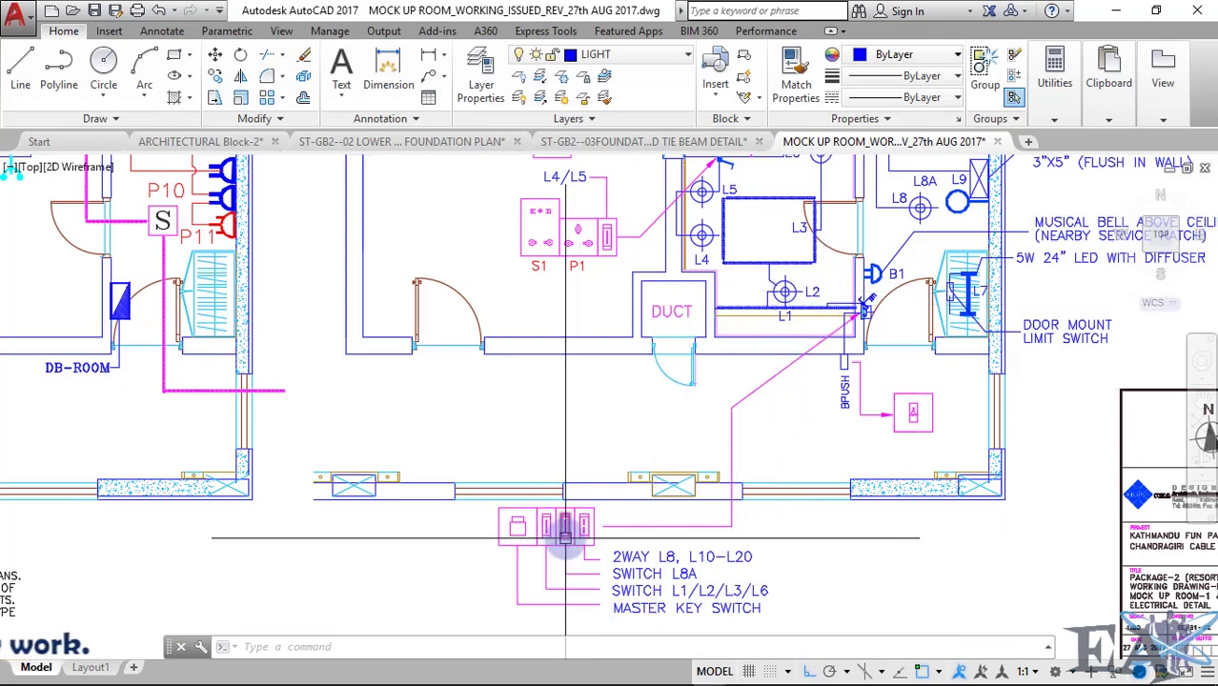
middle_click_drag(844, 404, 769, 658)
middle_click_drag(789, 419, 839, 479)
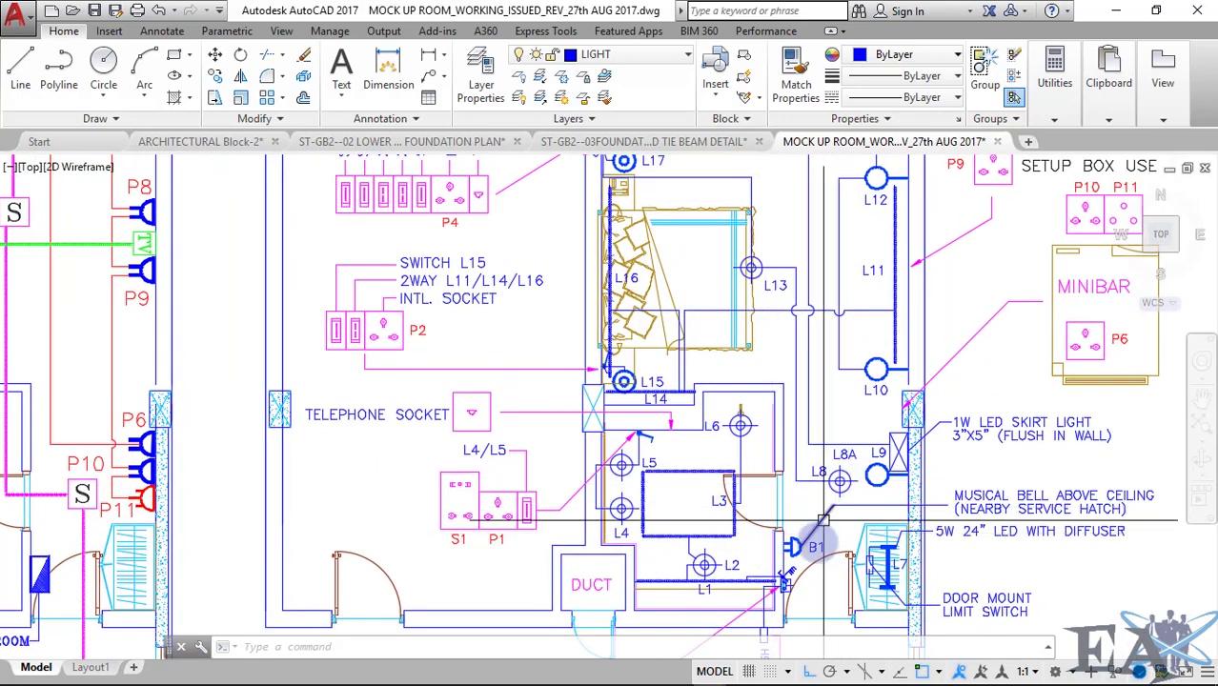
mouse_move(823, 519)
middle_mouse_down()
mouse_move(844, 337)
mouse_move(737, 401)
mouse_move(586, 567)
middle_mouse_up()
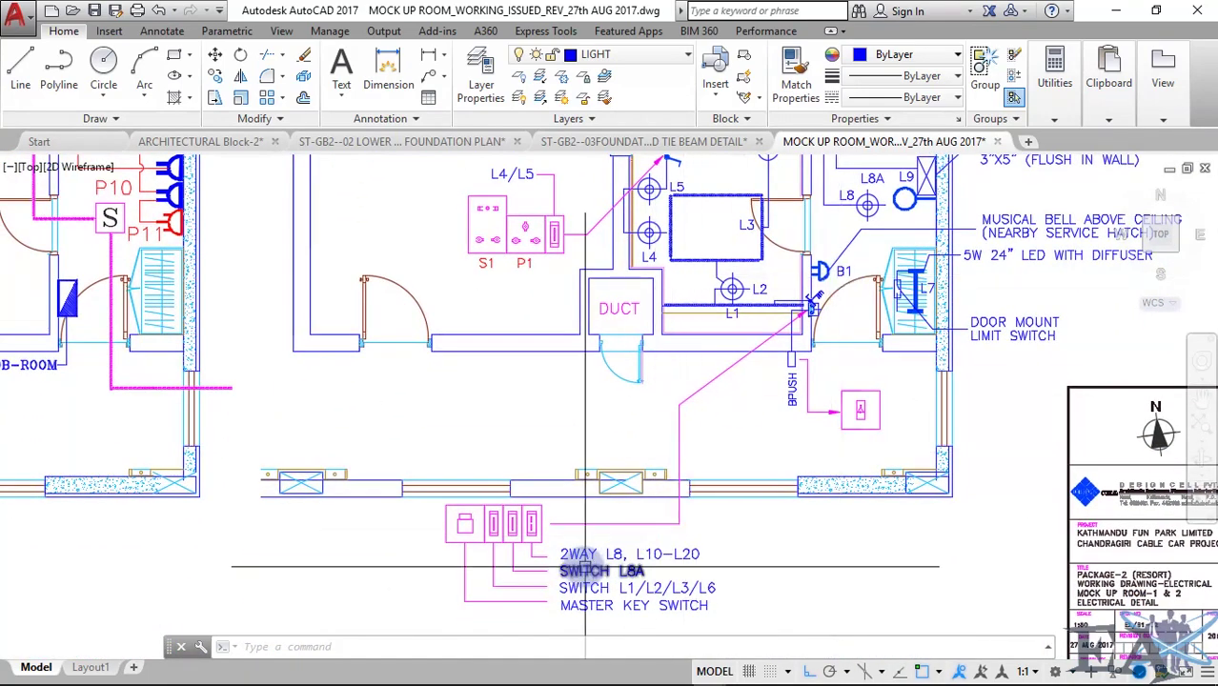
mouse_move(807, 286)
middle_mouse_down()
mouse_move(763, 410)
mouse_move(763, 505)
middle_mouse_up()
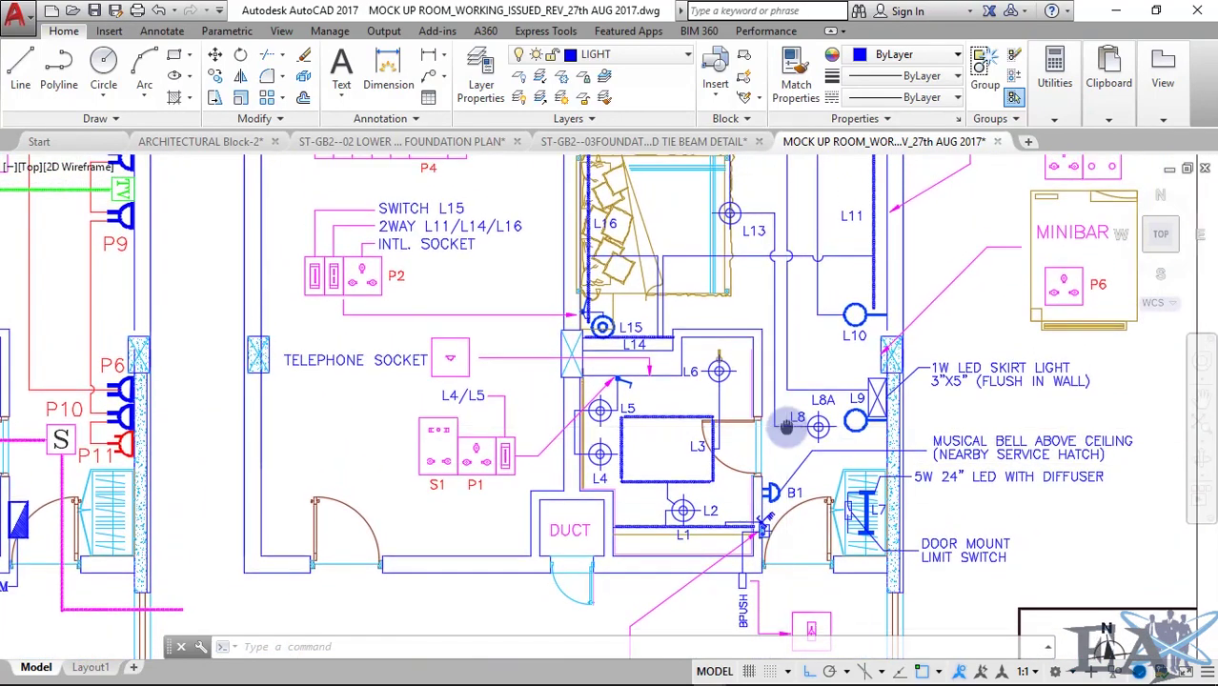
middle_click_drag(786, 427, 779, 507)
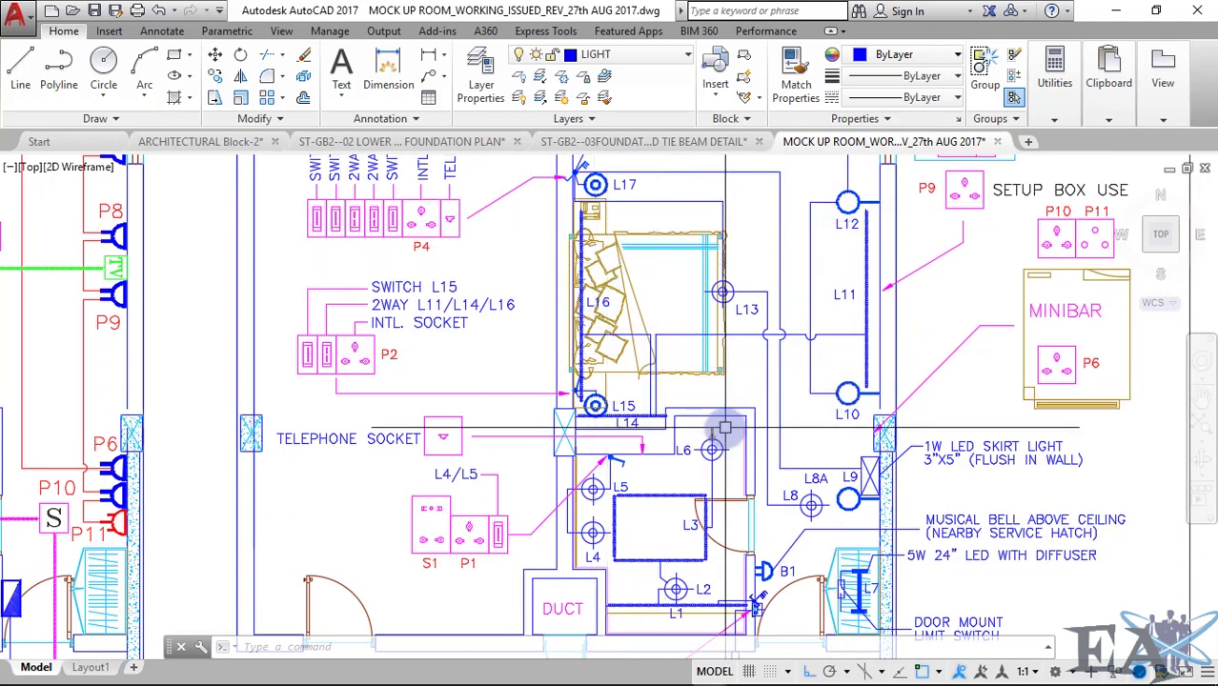
scroll(724, 533, "up", 5)
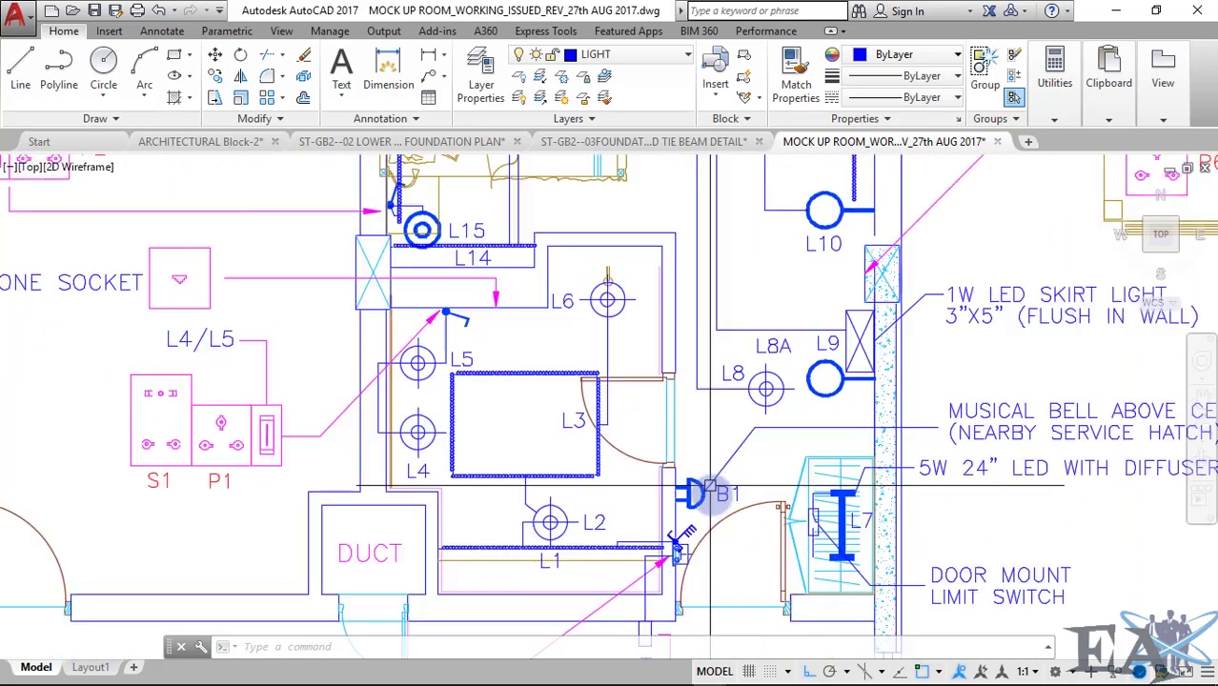
scroll(678, 498, "down", 2)
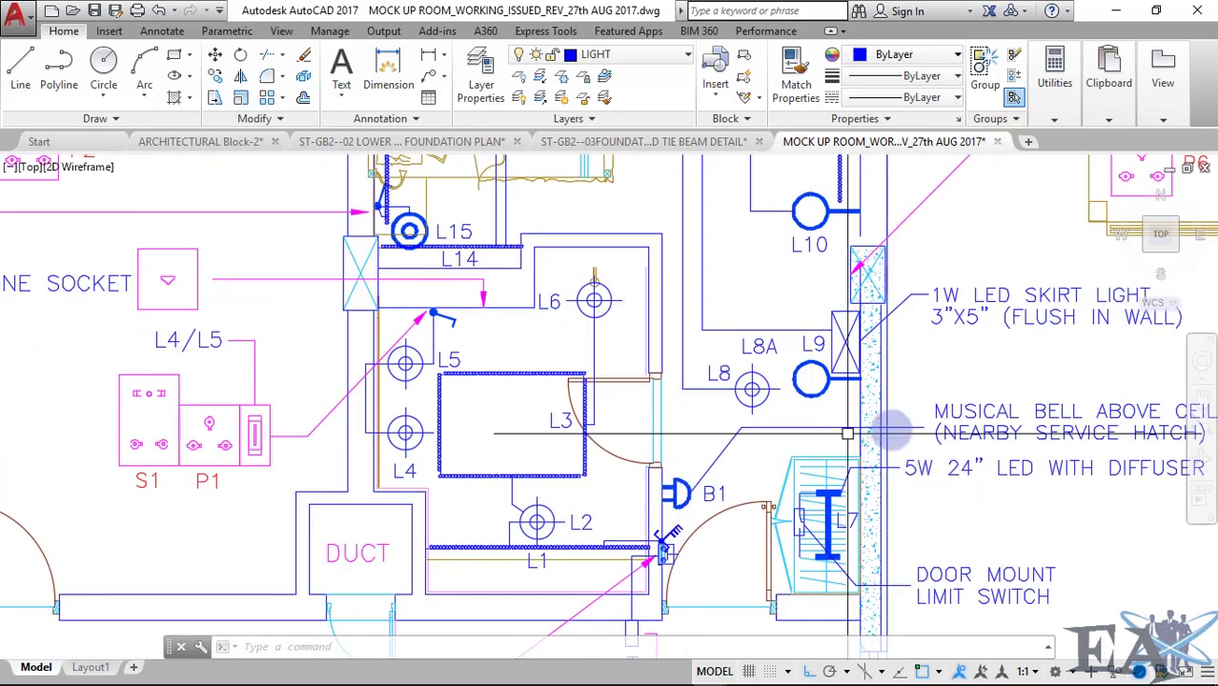
scroll(847, 434, "down", 2)
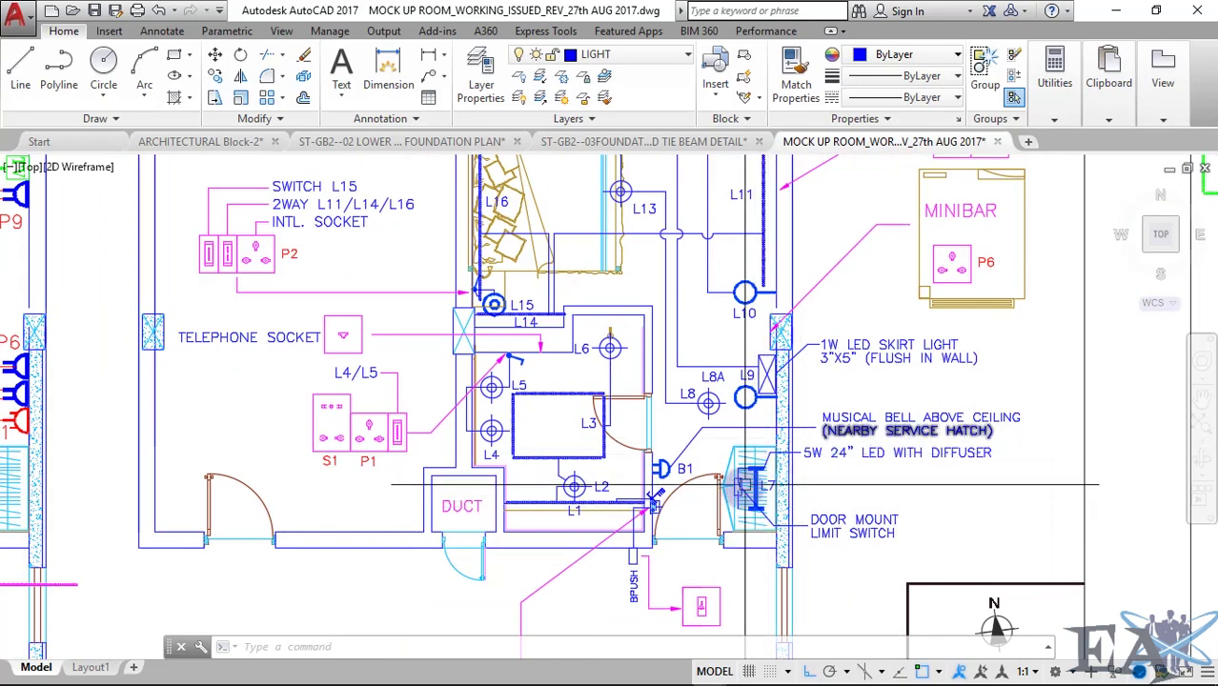
scroll(820, 484, "down", 2)
middle_click_drag(576, 487, 579, 577)
scroll(544, 429, "up", 2)
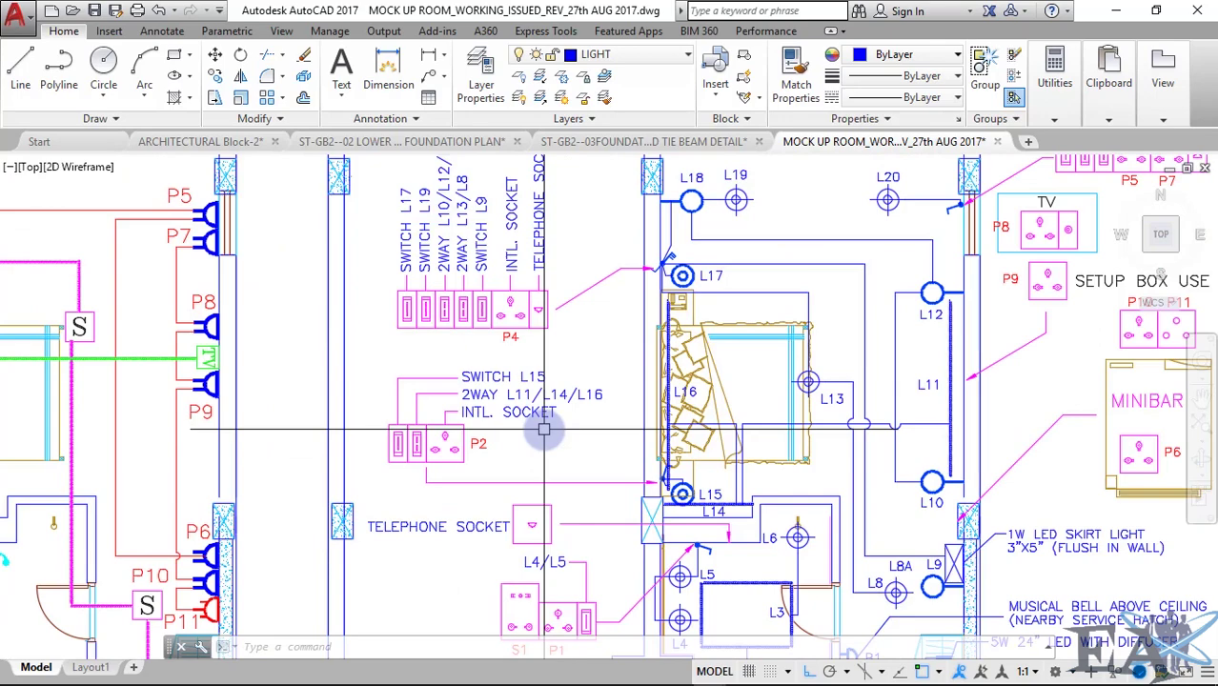
scroll(414, 477, "up", 3)
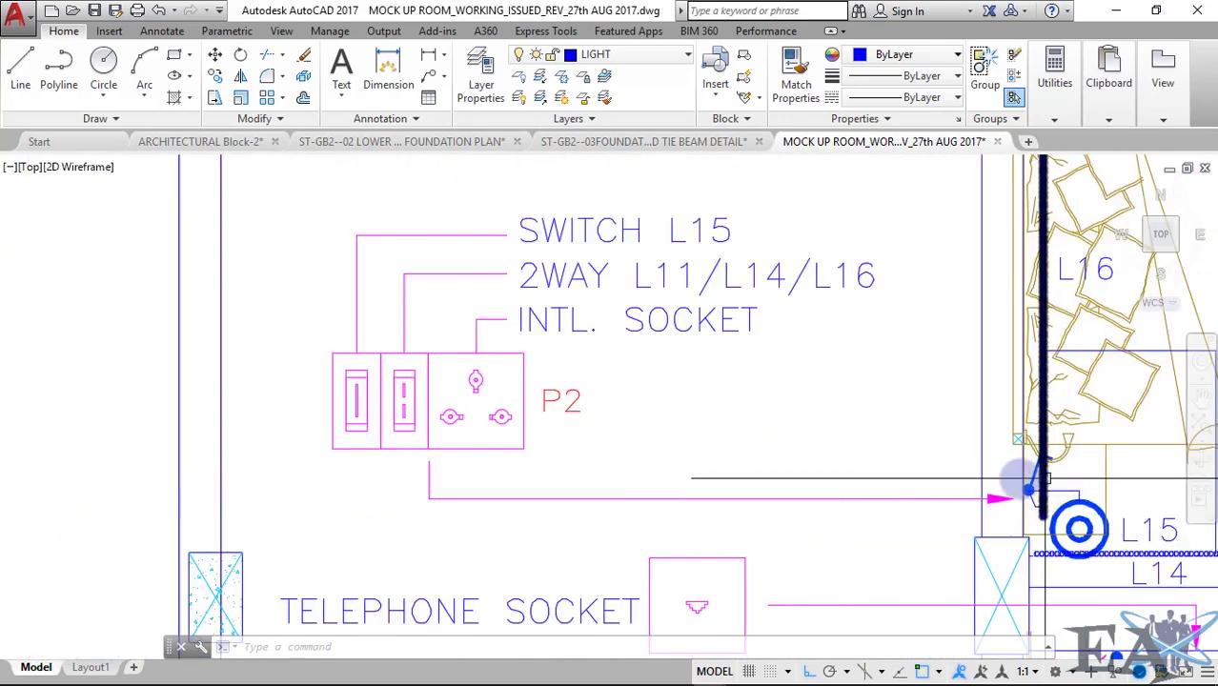
middle_click_drag(1028, 489, 939, 476)
scroll(934, 468, "up", 1)
scroll(933, 477, "down", 1)
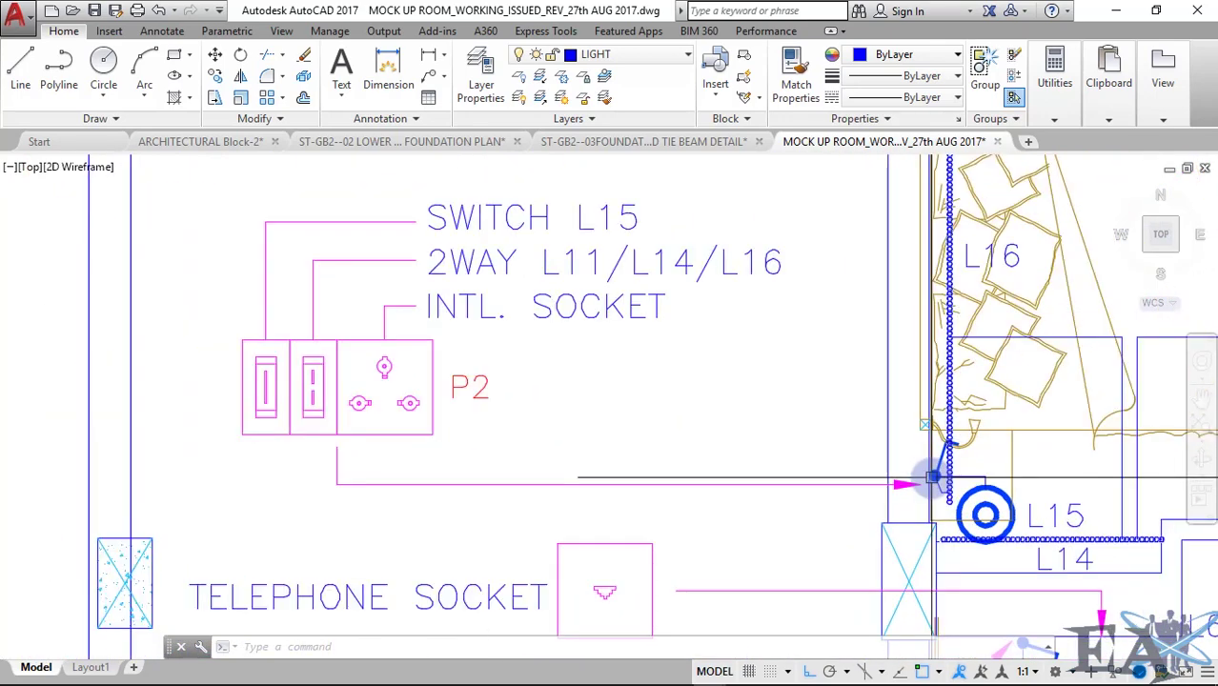
scroll(932, 477, "down", 1)
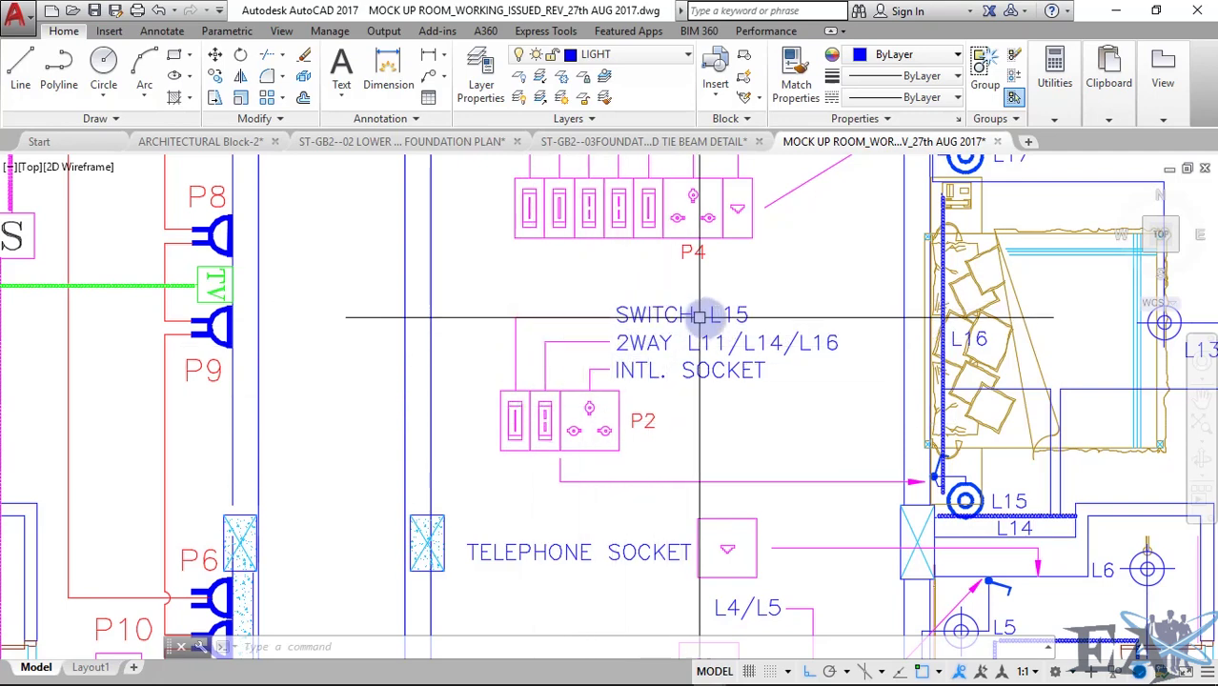
scroll(722, 316, "down", 5)
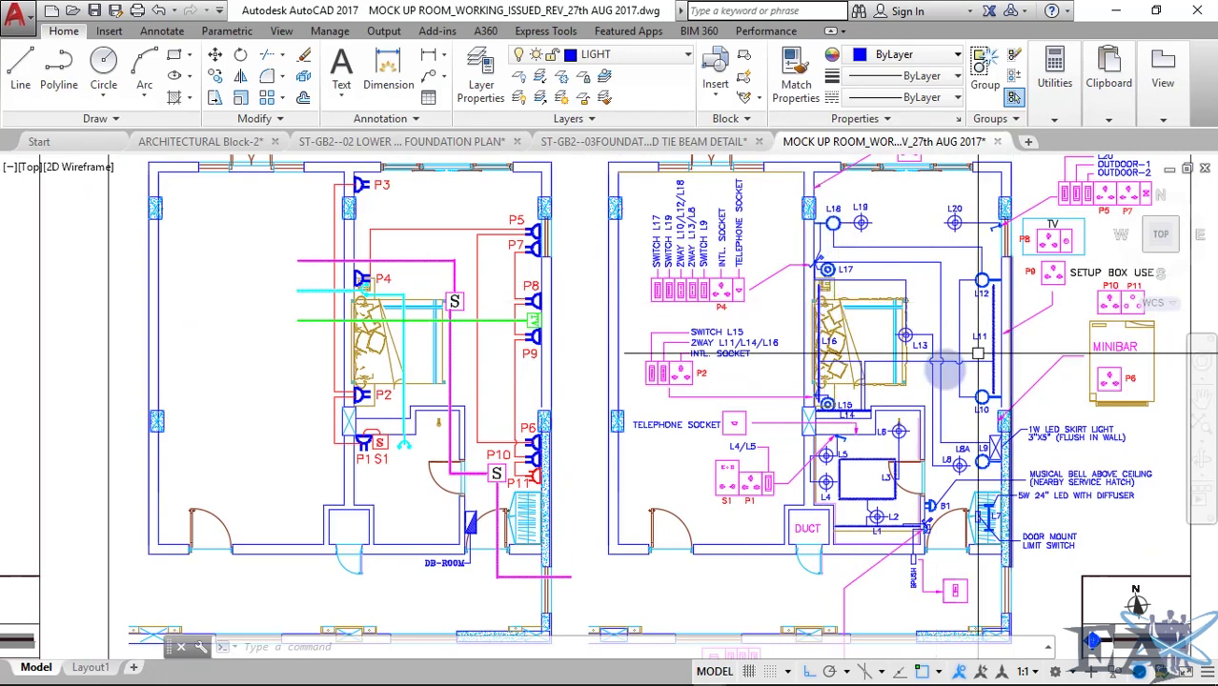
scroll(828, 404, "up", 5)
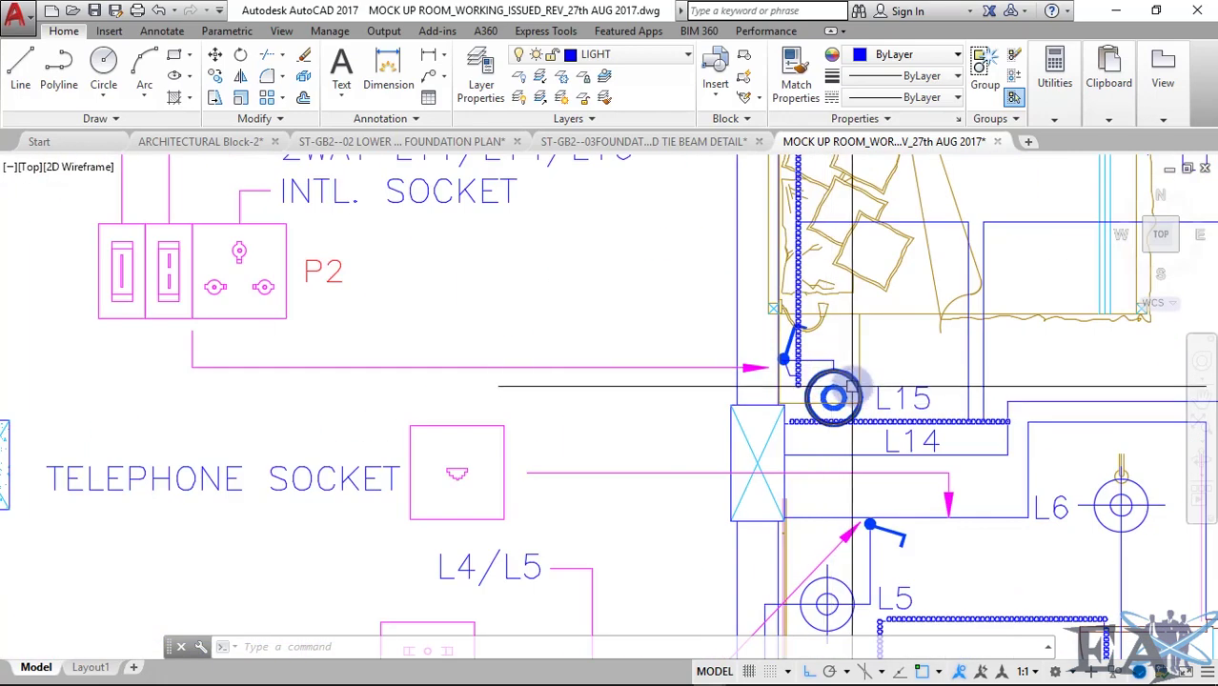
scroll(504, 386, "down", 2)
middle_click_drag(504, 386, 550, 434)
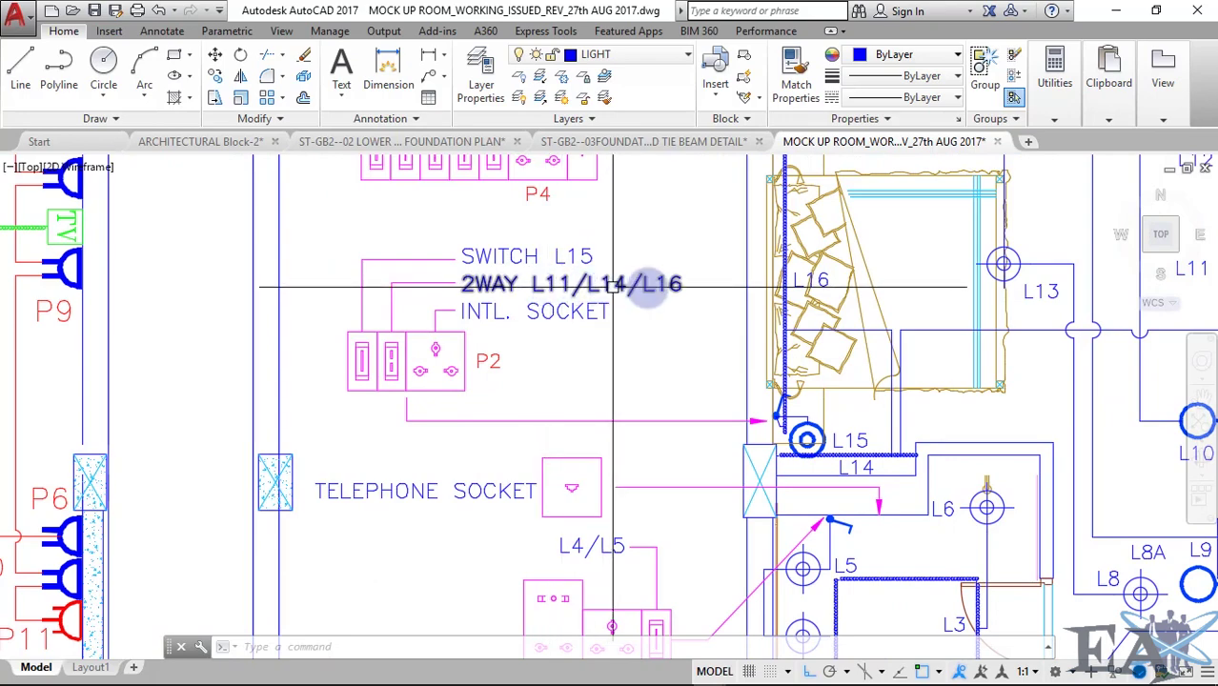
scroll(680, 286, "down", 2)
middle_click_drag(702, 341, 562, 435)
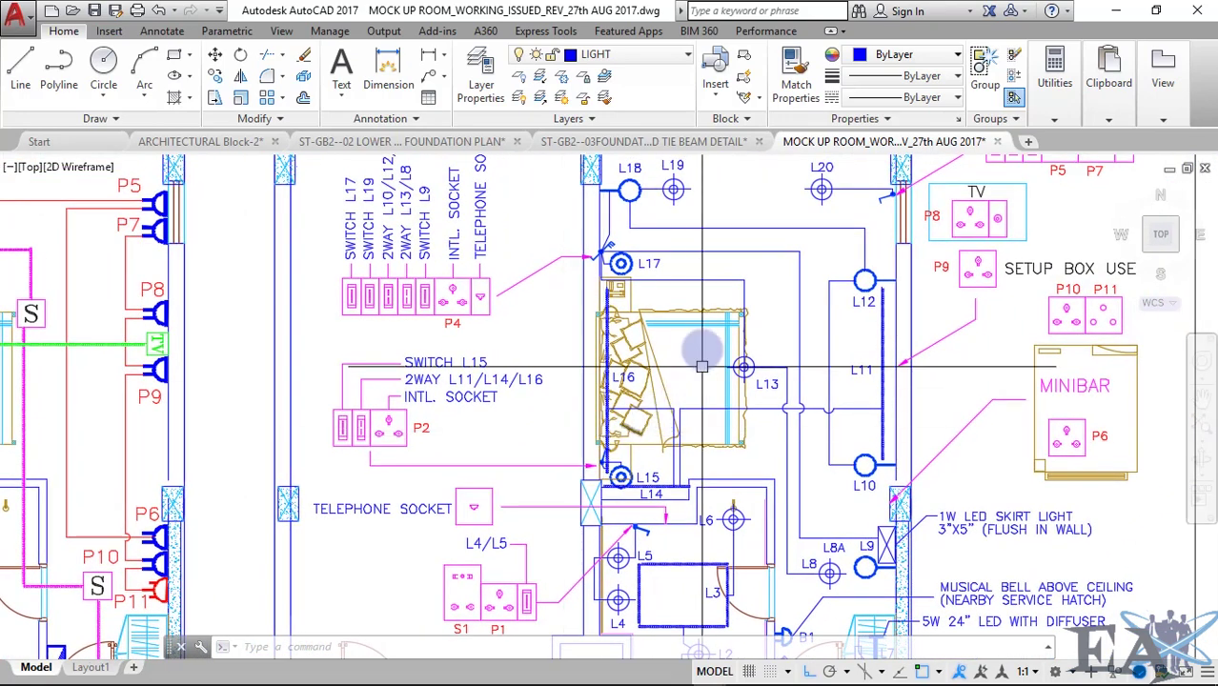
scroll(701, 391, "up", 1)
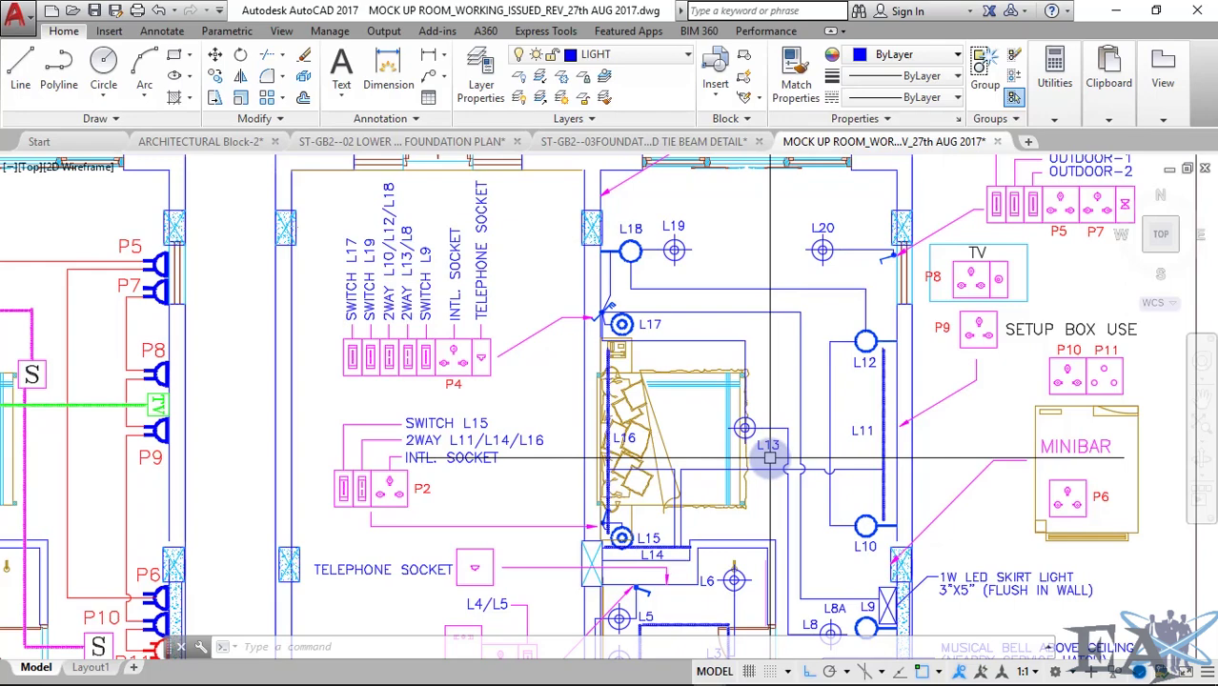
scroll(396, 494, "up", 2)
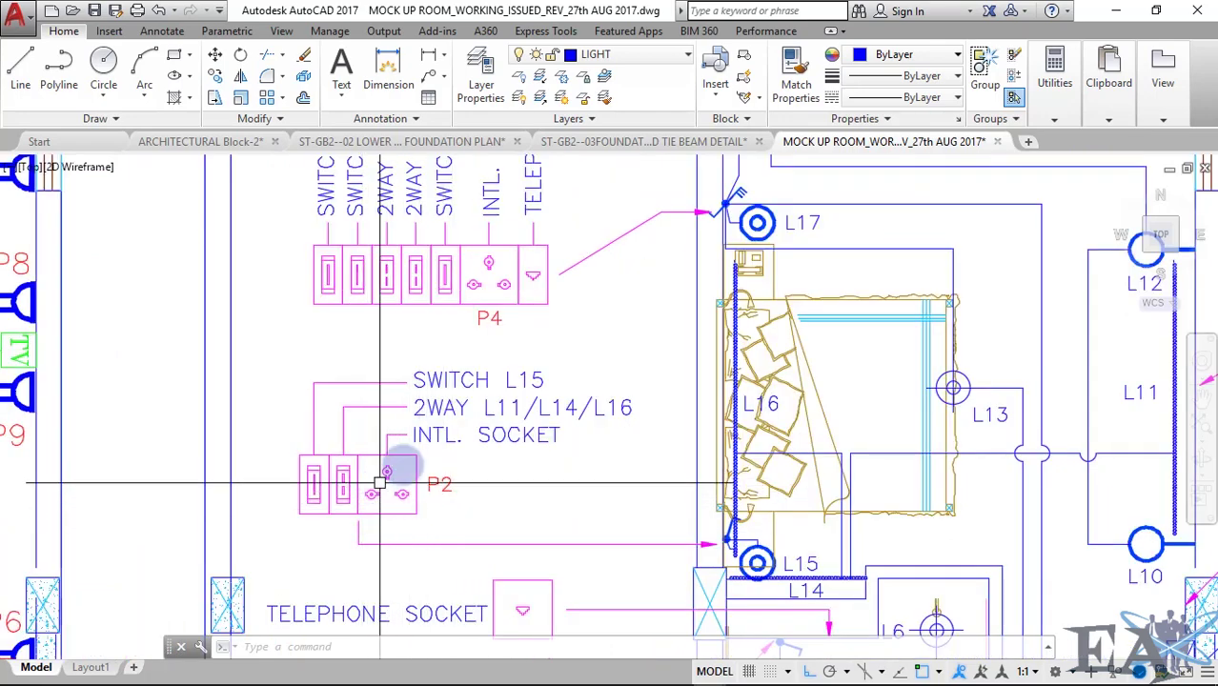
scroll(572, 439, "down", 2)
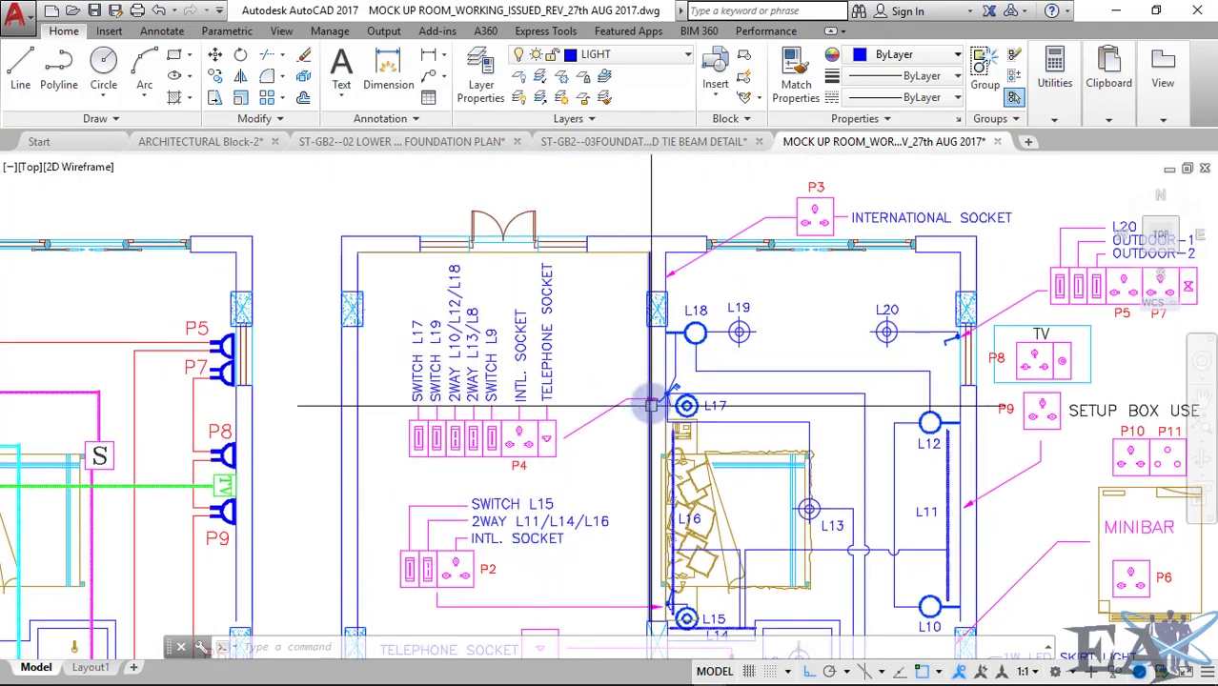
Pan away from the P8 TV and P9 setup-box sockets and zoom out to the full plan sheets.
scroll(651, 406, "up", 4)
scroll(572, 416, "down", 2)
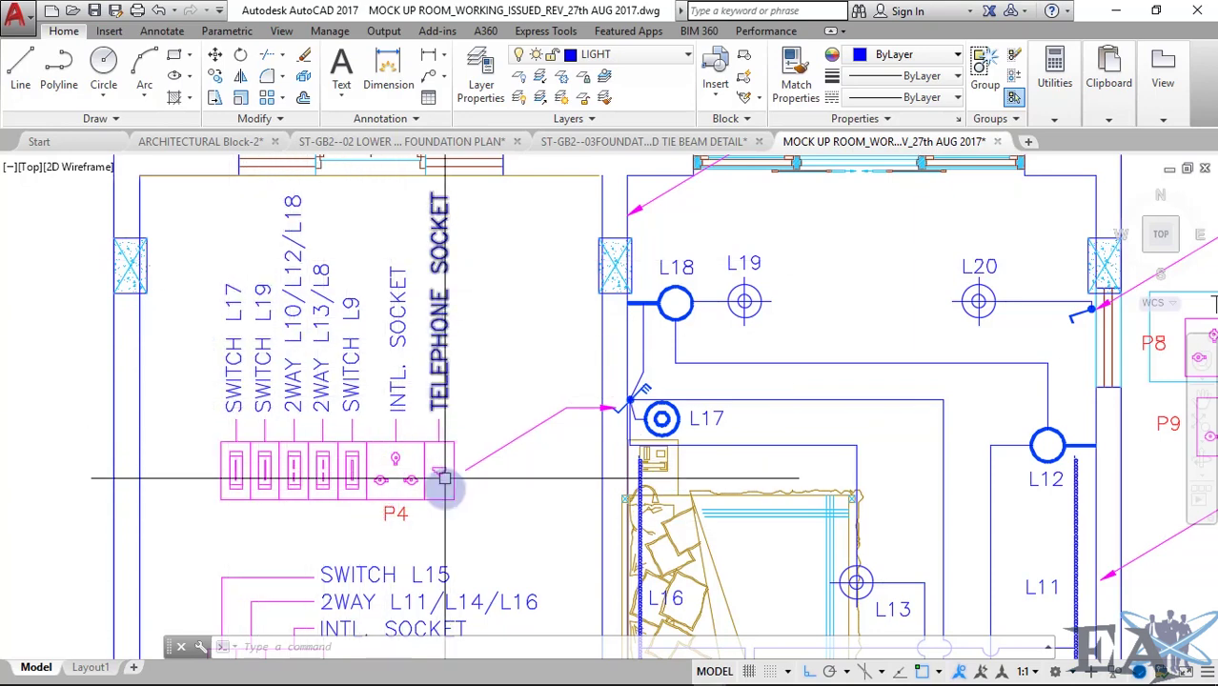
scroll(637, 399, "down", 2)
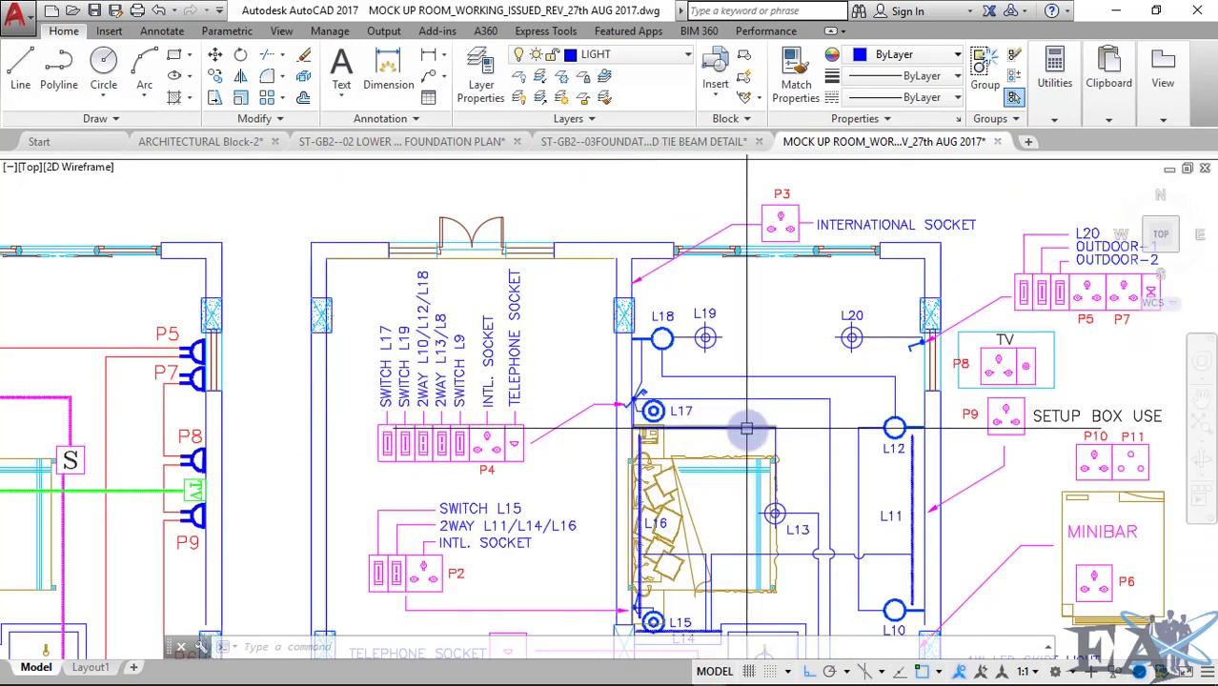
middle_click_drag(748, 423, 552, 331)
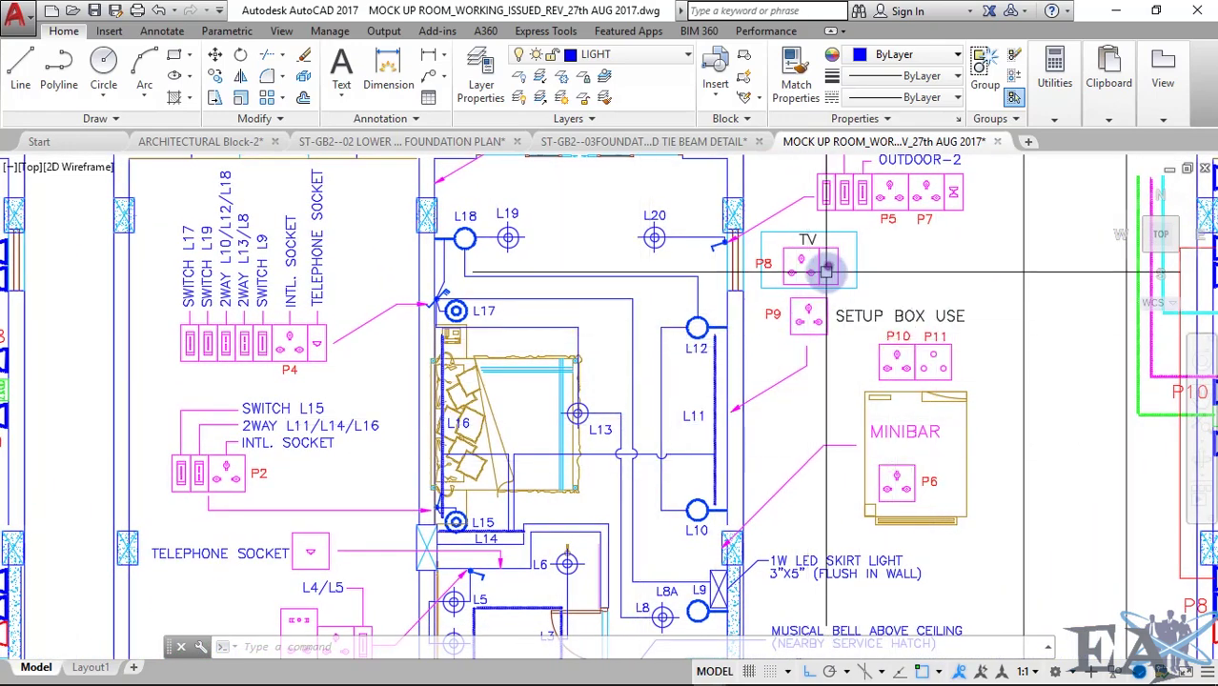
middle_click_drag(819, 264, 812, 427)
scroll(812, 427, "down", 4)
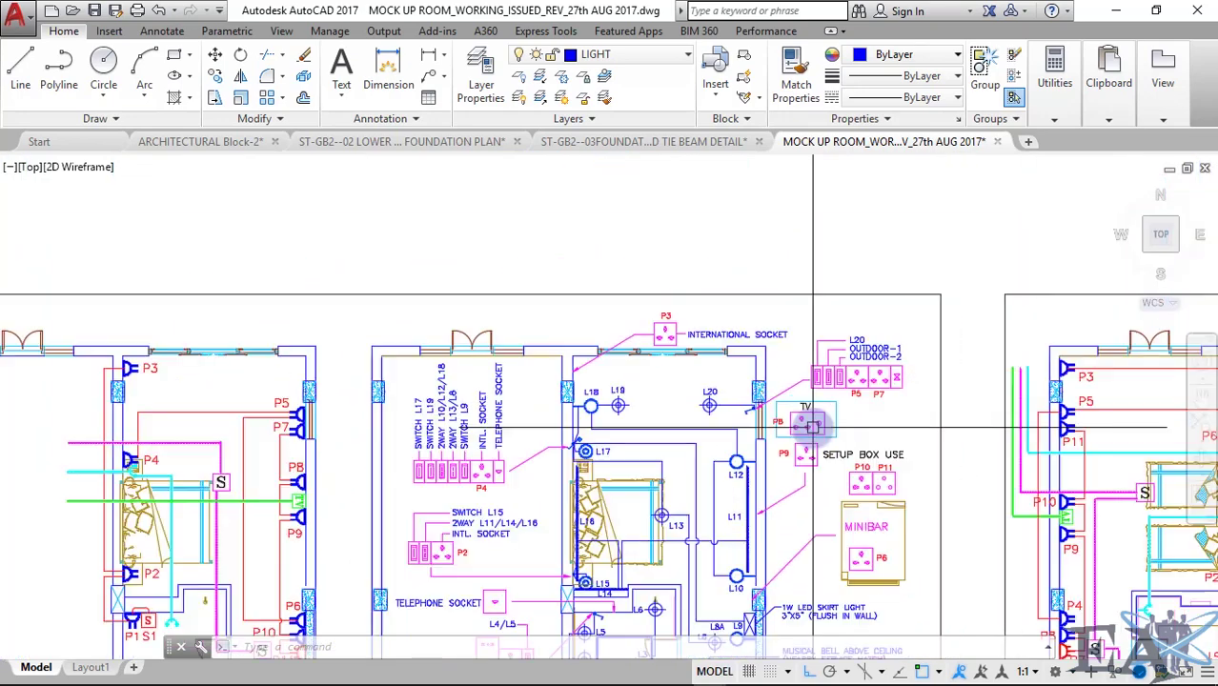
scroll(636, 470, "up", 2)
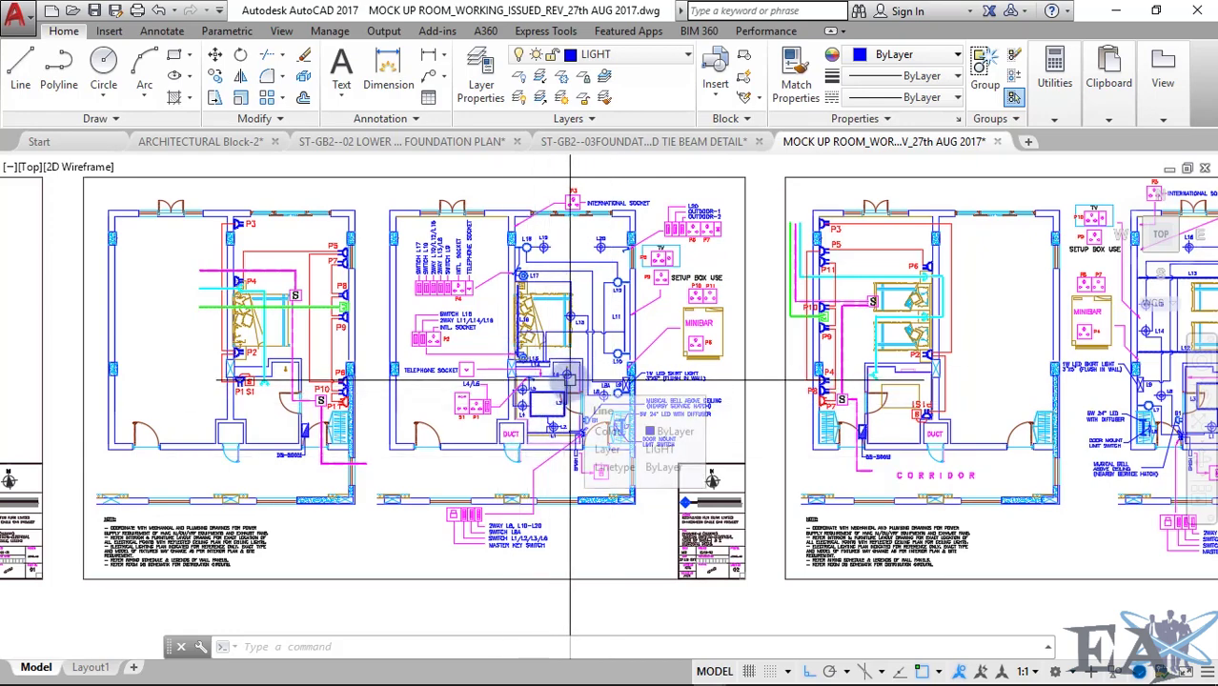
Pan to the DB-ROOM schematic and zoom in on the incoming-cable vertical conduit note.
scroll(571, 381, "down", 3)
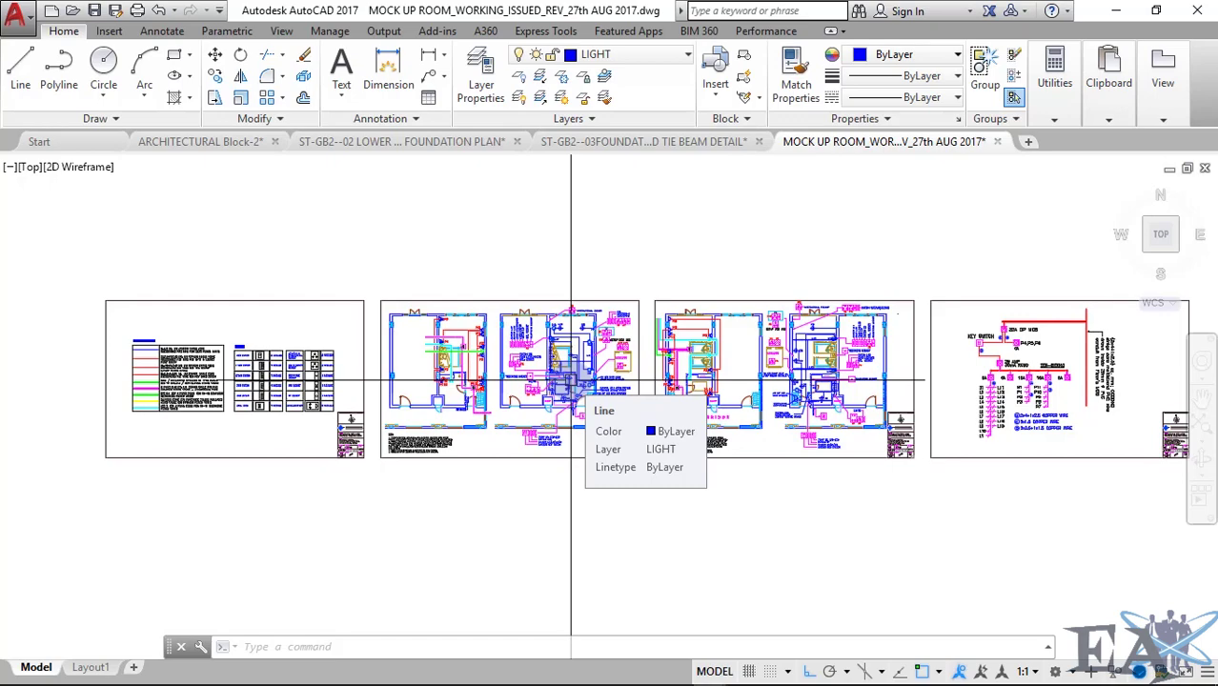
mouse_move(973, 413)
middle_mouse_down()
mouse_move(712, 451)
mouse_move(781, 414)
middle_mouse_up()
scroll(781, 414, "up", 6)
scroll(492, 400, "down", 4)
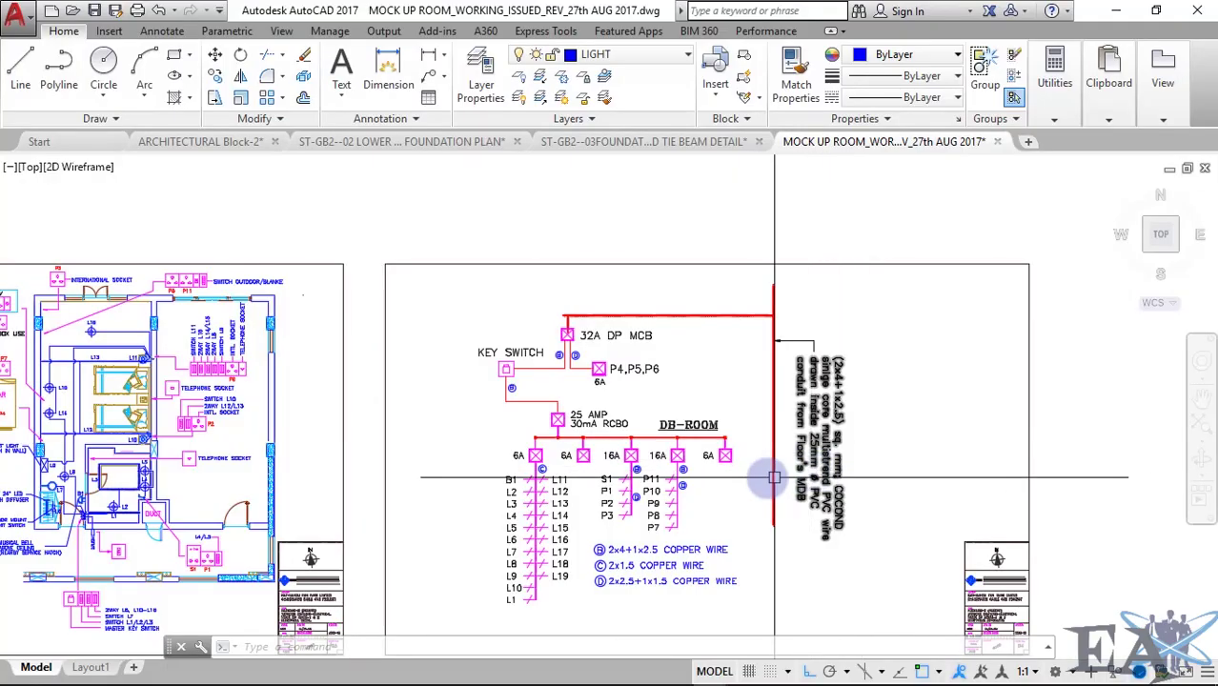
Frame the DB-ROOM breakers beside the conduit note and centre on the 32A DP MCB.
scroll(841, 386, "up", 6)
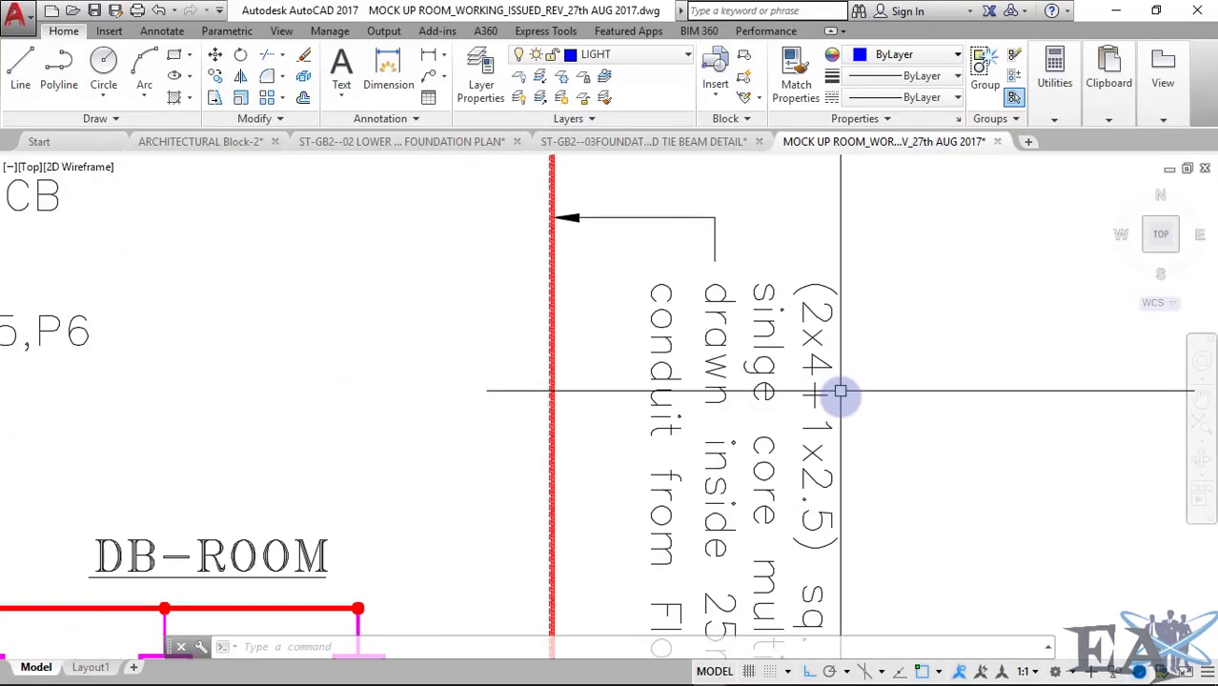
scroll(837, 410, "down", 2)
middle_click_drag(833, 423, 749, 286)
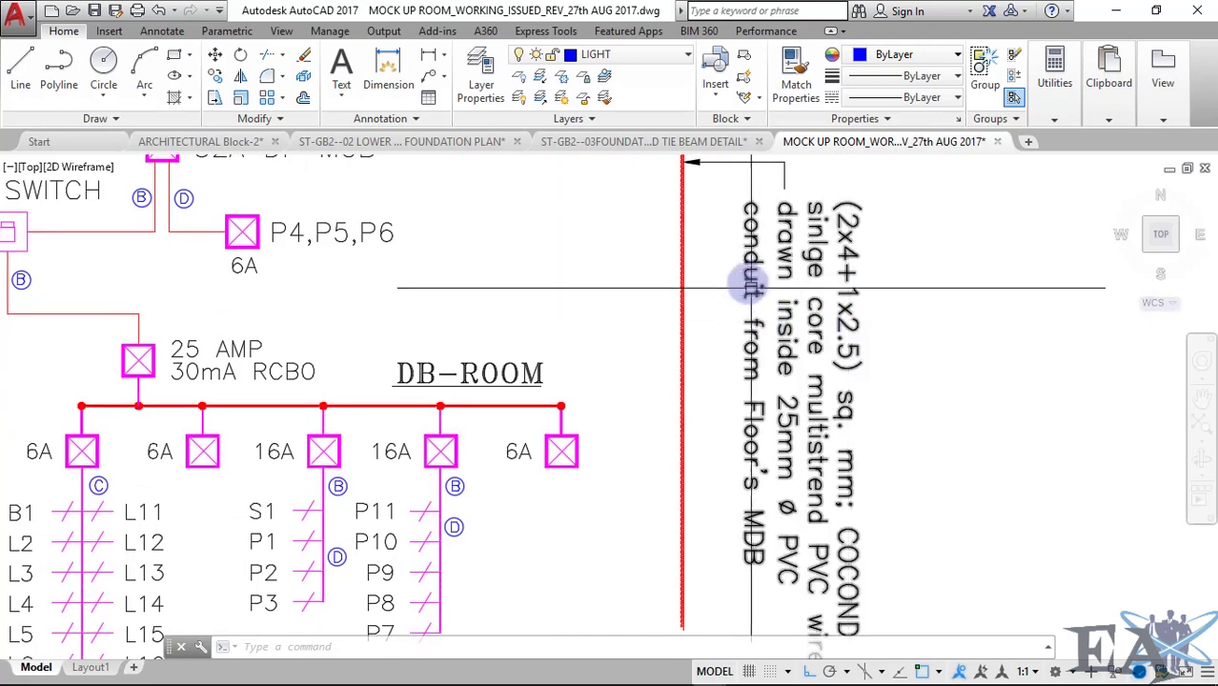
scroll(754, 472, "down", 2)
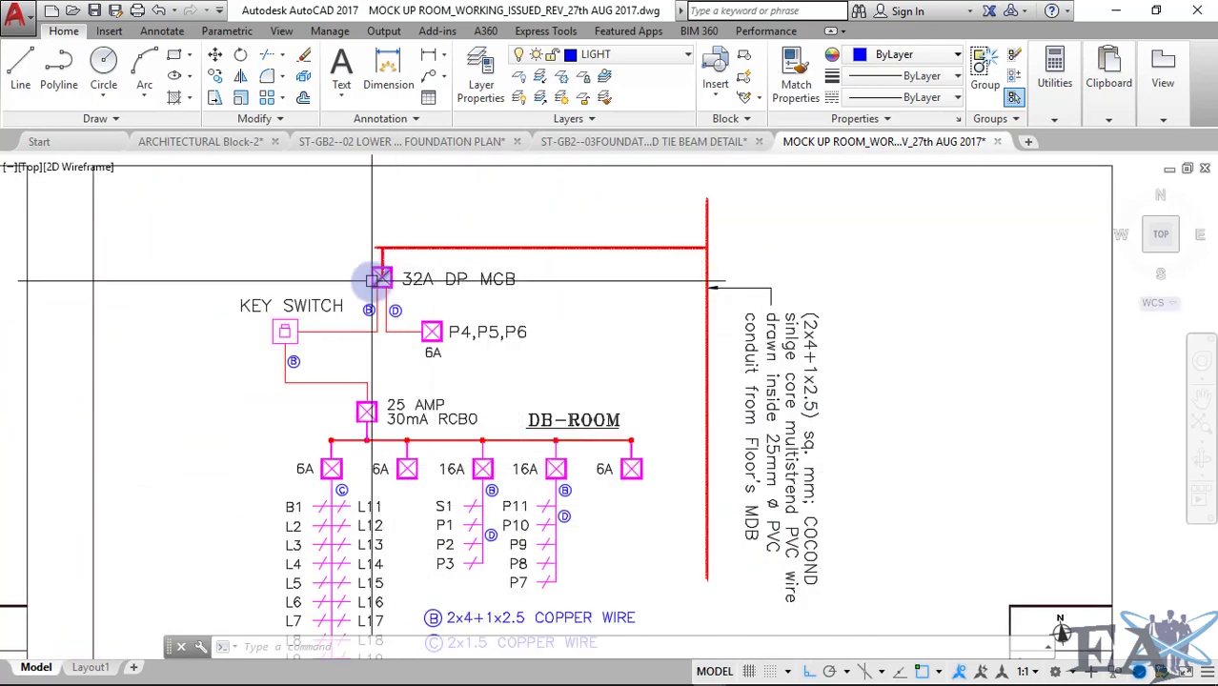
middle_click_drag(379, 265, 493, 305)
scroll(485, 308, "up", 3)
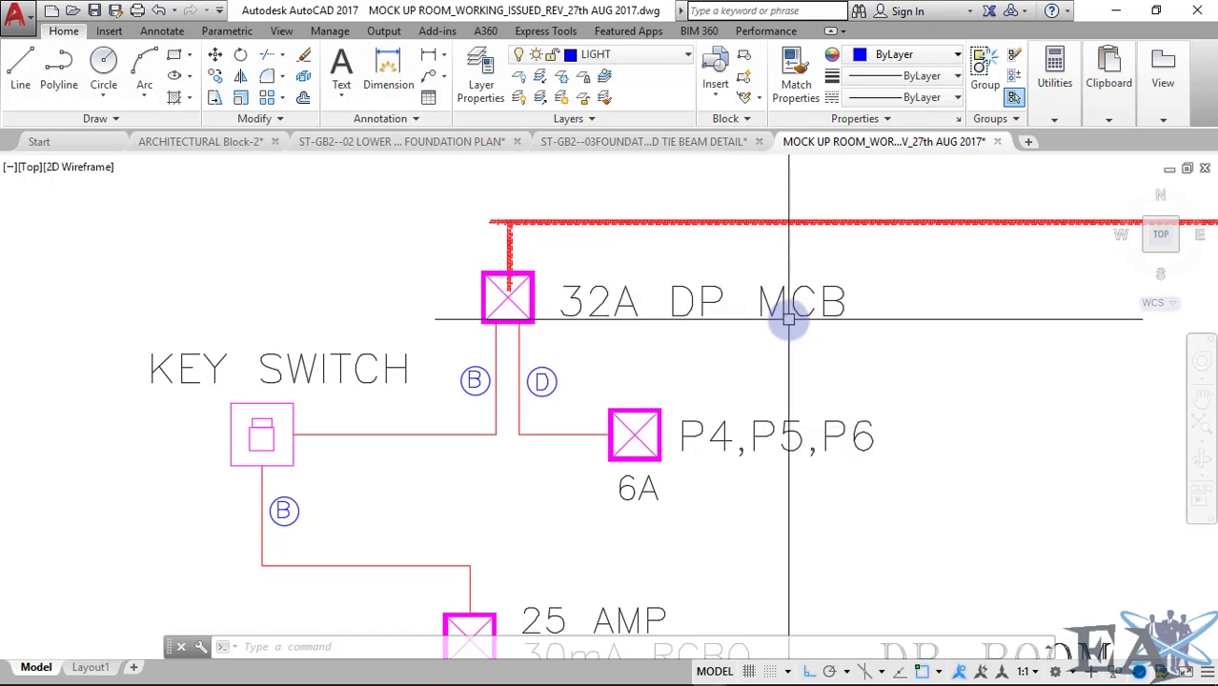
Frame the 25 AMP 30mA RCBO and the outgoing 6A and 16A breakers.
scroll(789, 320, "down", 3)
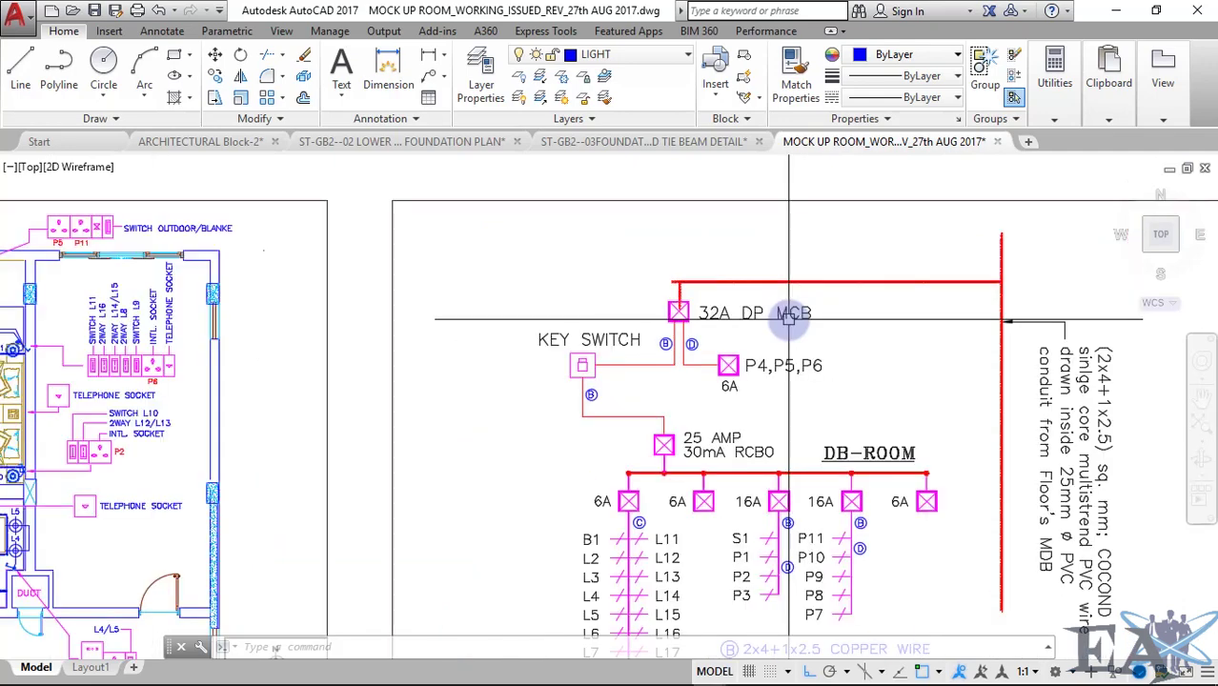
scroll(599, 274, "down", 1)
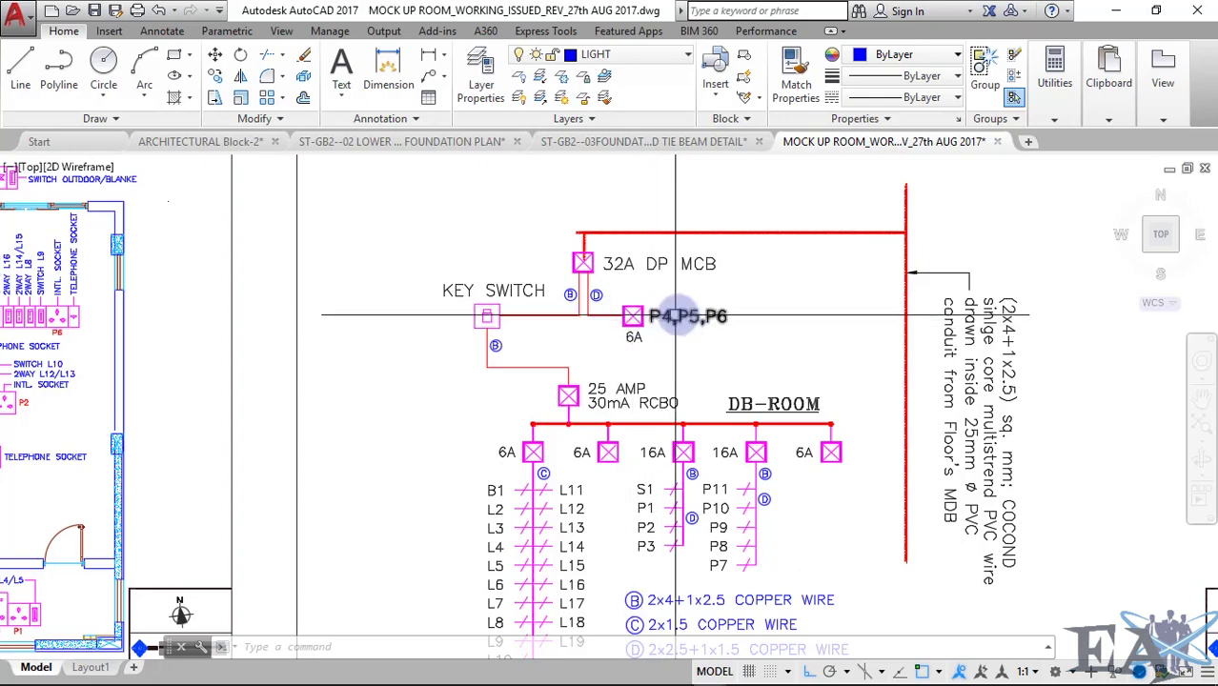
scroll(667, 312, "down", 5)
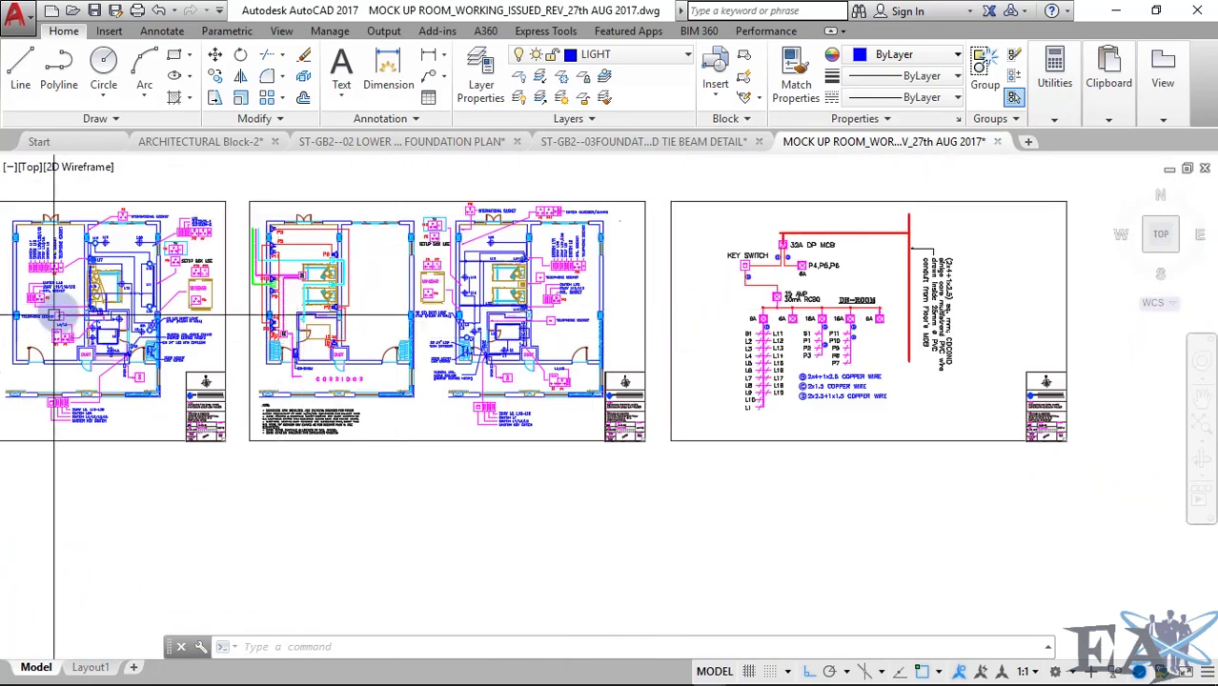
scroll(857, 296, "up", 5)
scroll(763, 307, "down", 2)
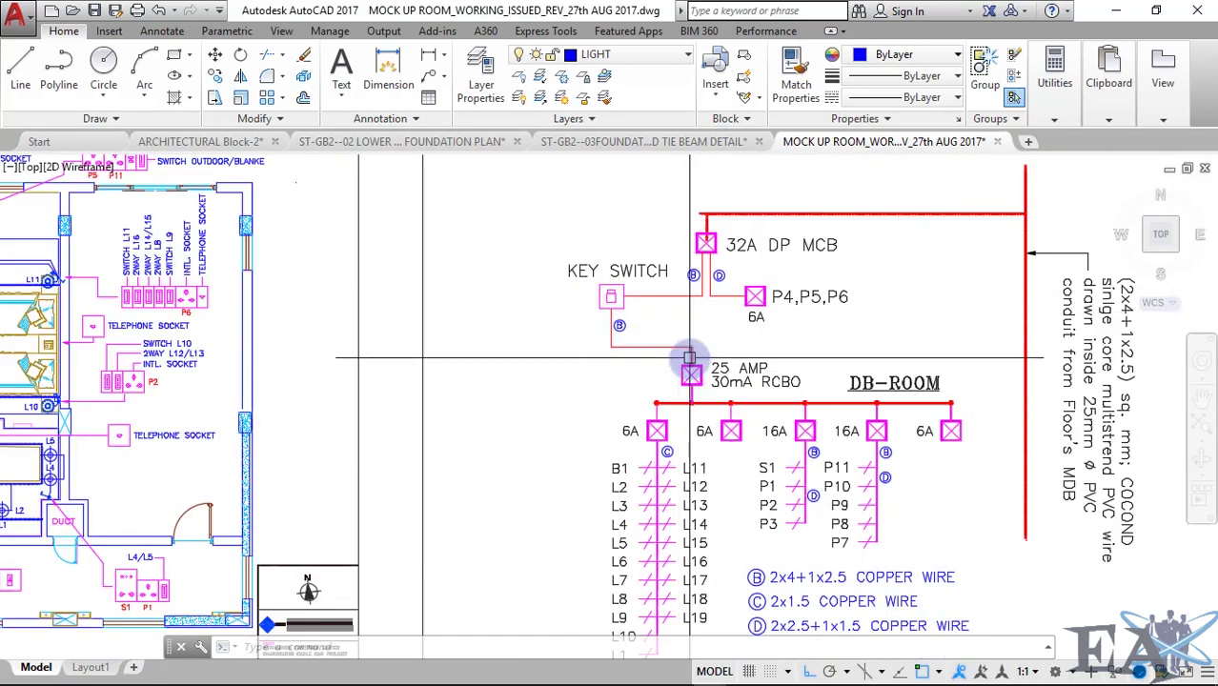
middle_click_drag(669, 386, 629, 352)
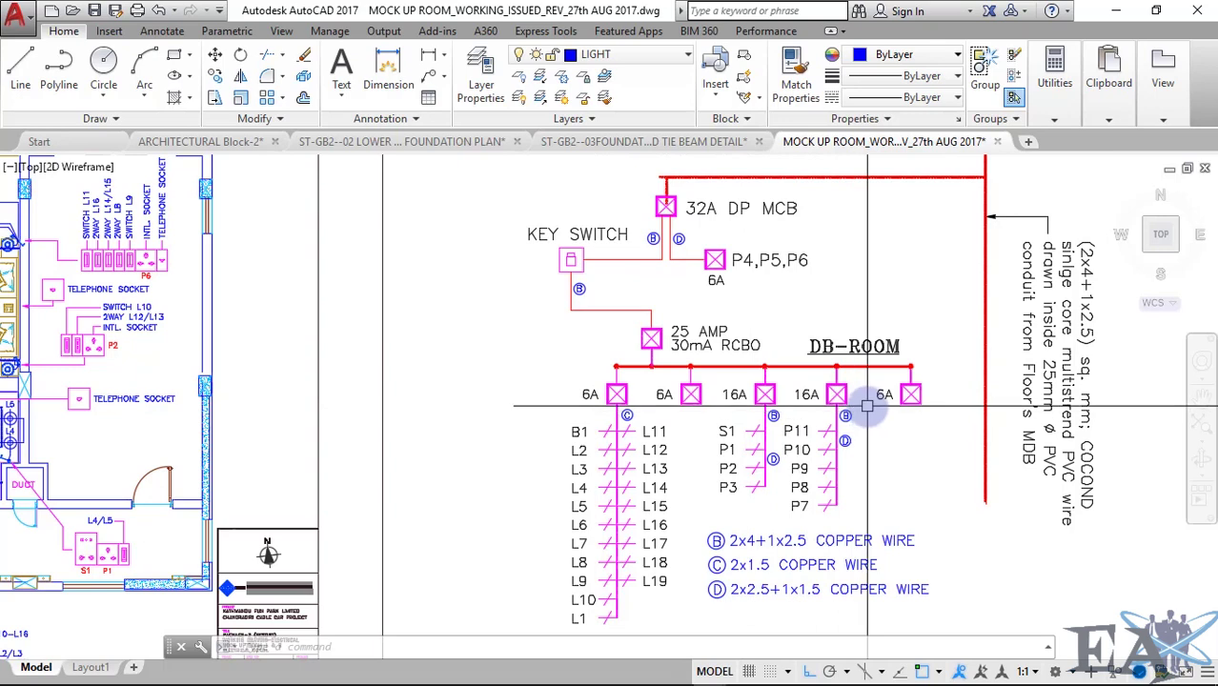
middle_click_drag(868, 406, 843, 383)
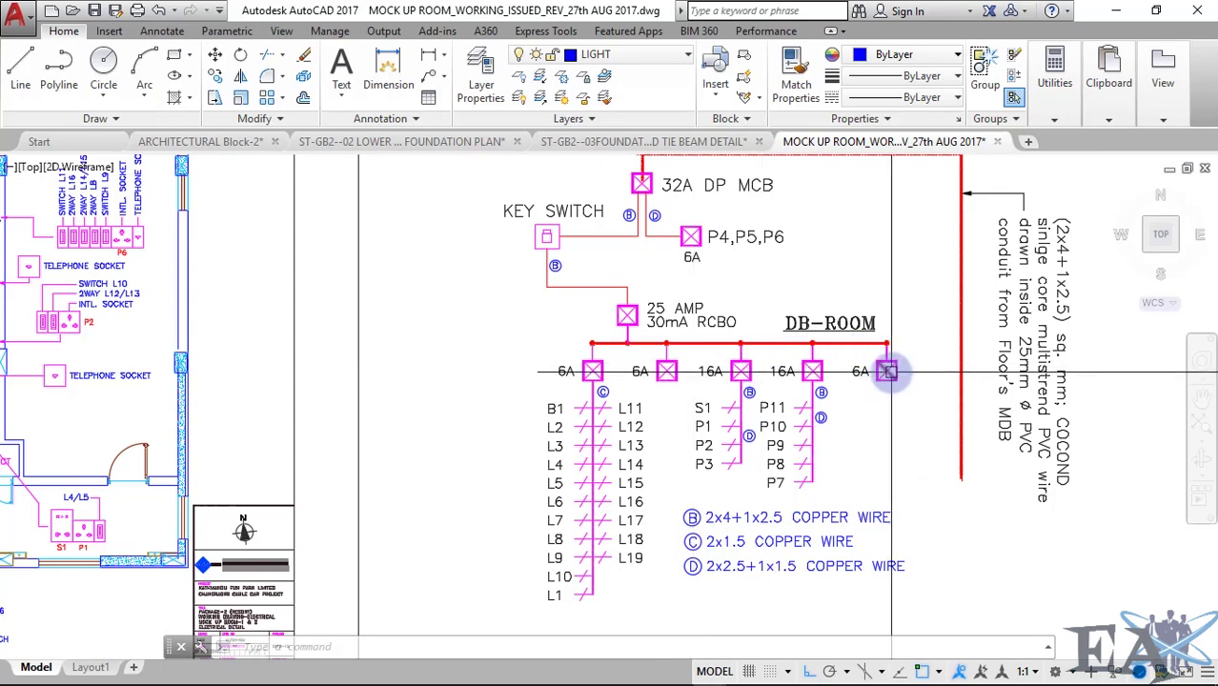
Zoom in on the copper wire key (B, C, D wire sizes), then zoom back out.
middle_click_drag(897, 489, 794, 402)
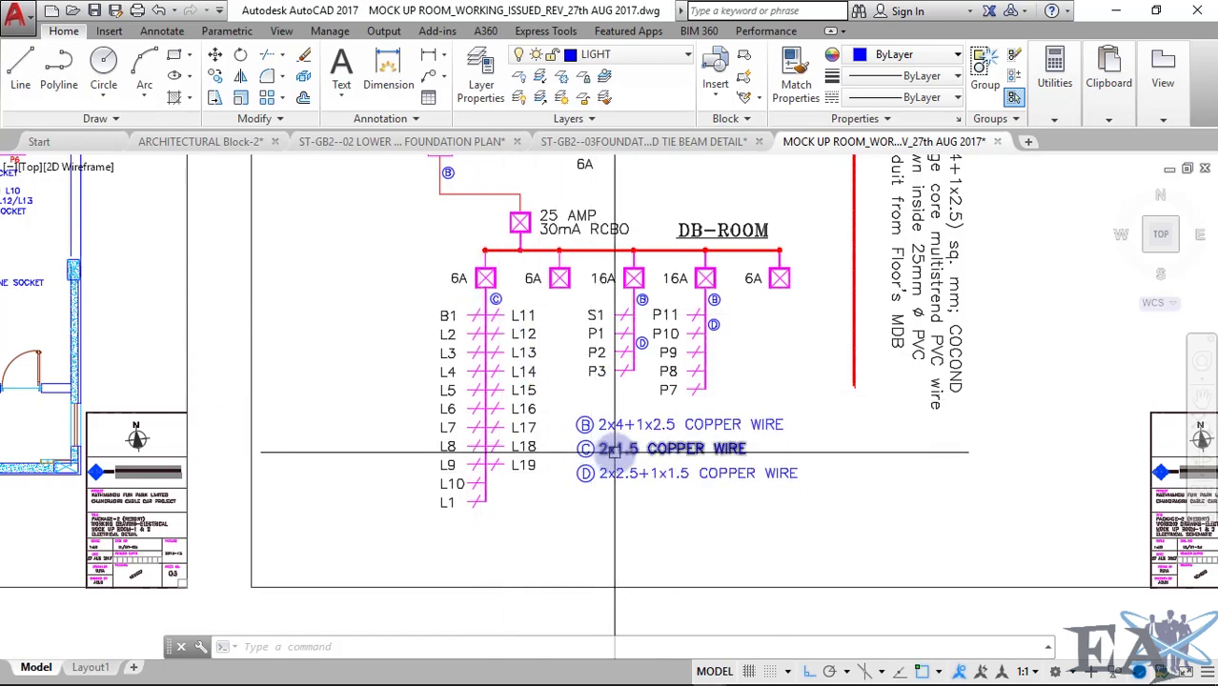
scroll(589, 450, "up", 2)
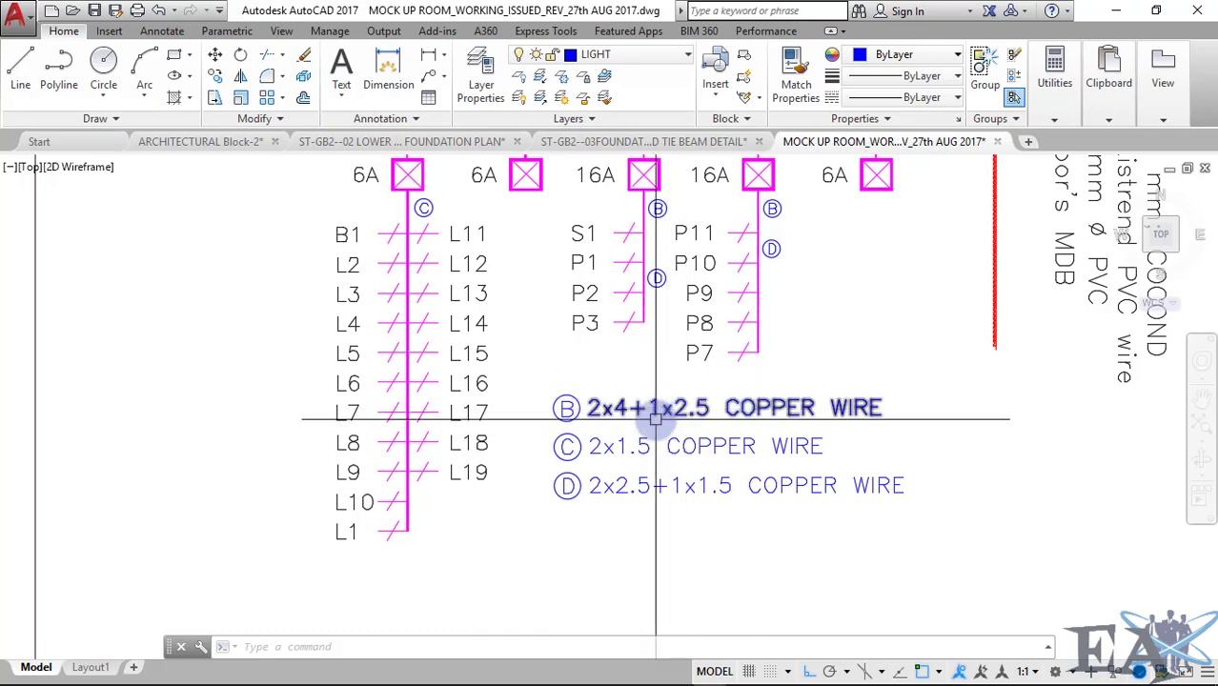
scroll(656, 418, "down", 5)
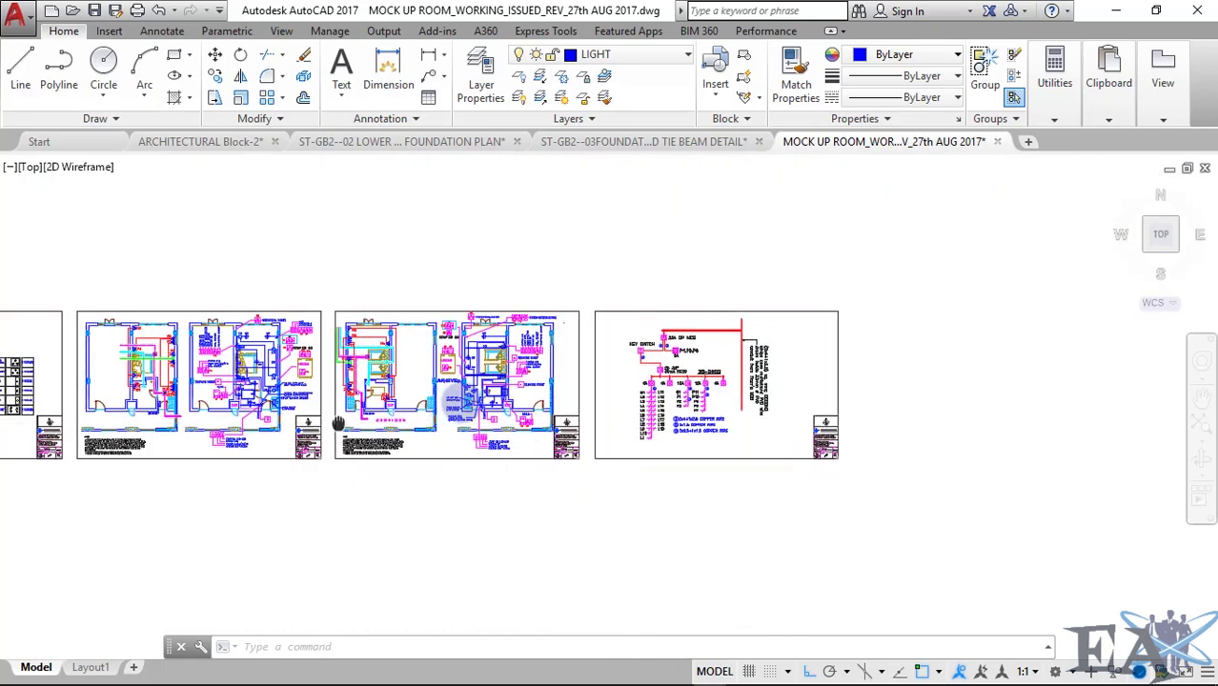
Reposition the overview of the electrical sheets ending with the DB-ROOM schematic.
middle_click_drag(325, 423, 464, 400)
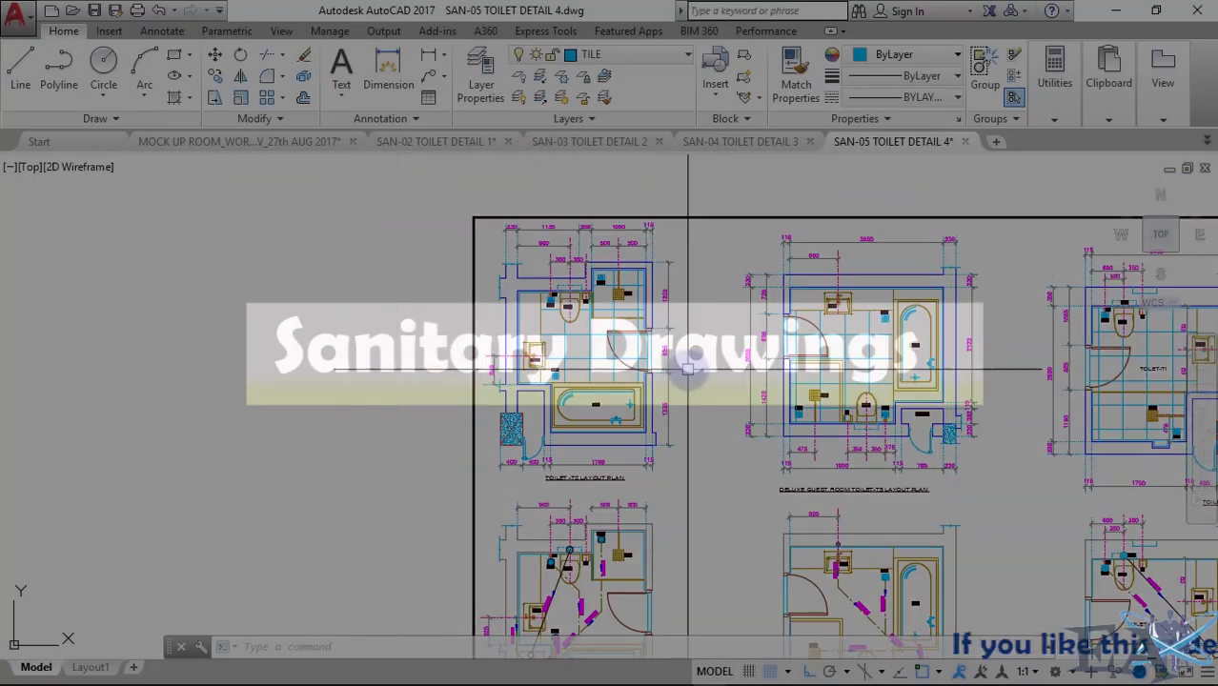
Zoom into the T2 toilet shower area, then frame the T2 and T3 layout plans together.
scroll(603, 410, "up", 2)
scroll(631, 318, "up", 2)
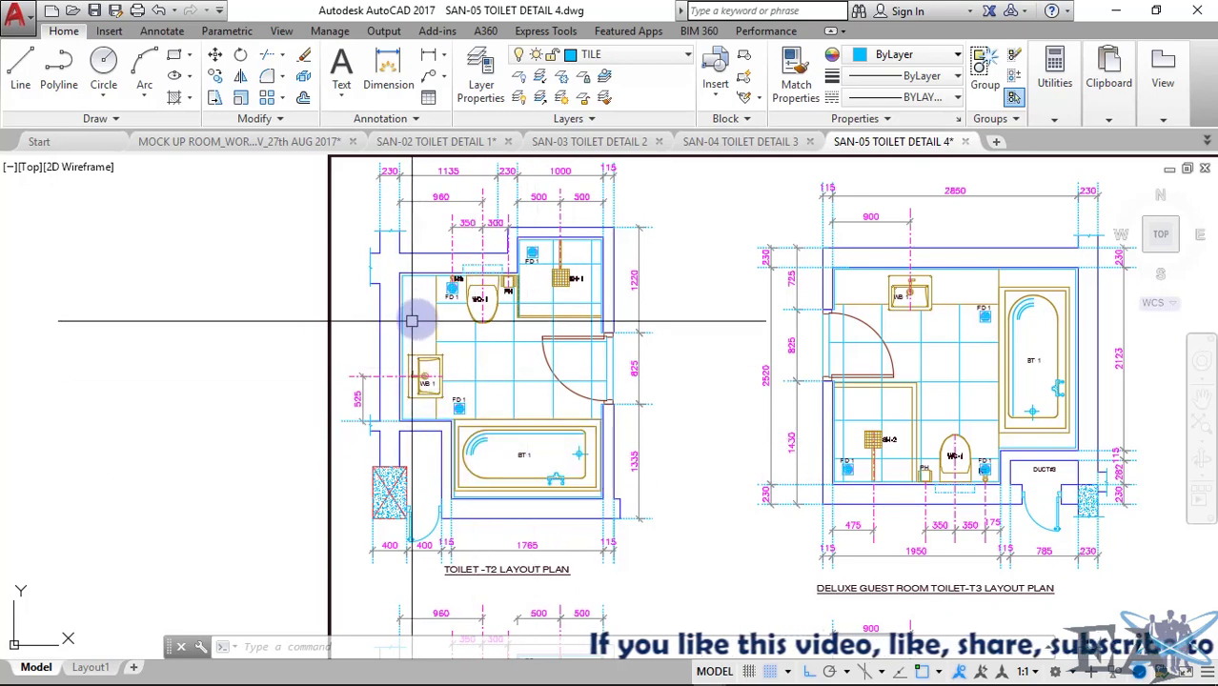
scroll(483, 300, "up", 5)
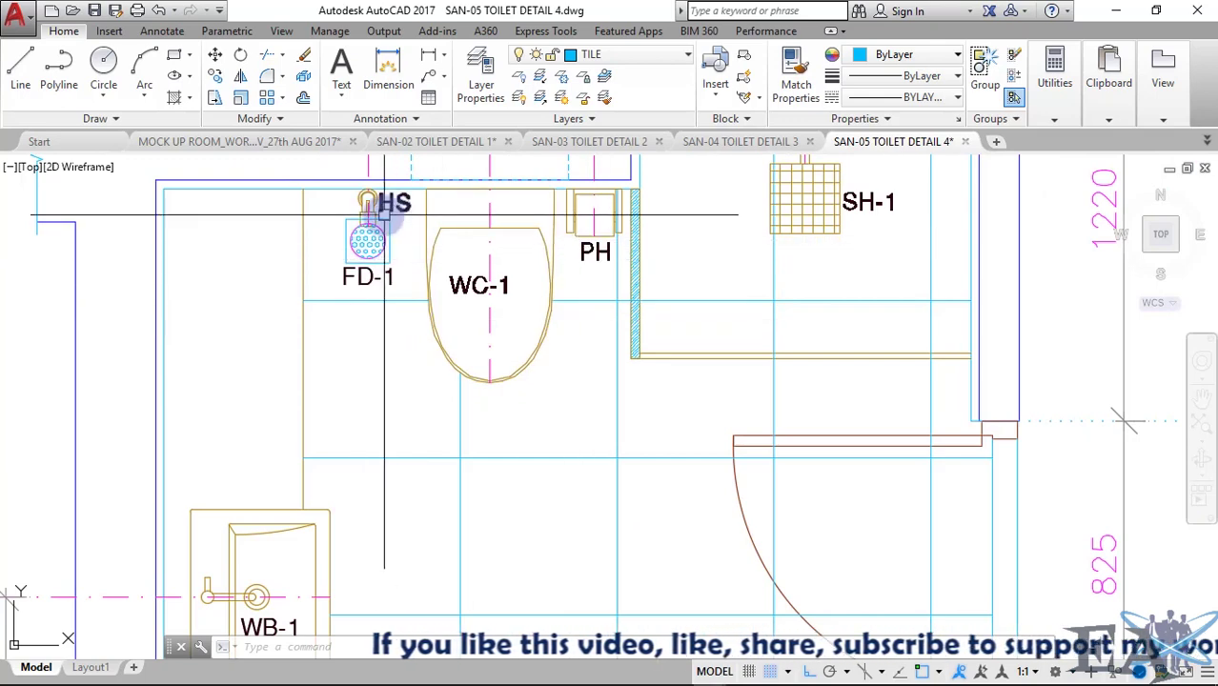
scroll(765, 275, "down", 2)
middle_click_drag(766, 274, 631, 404)
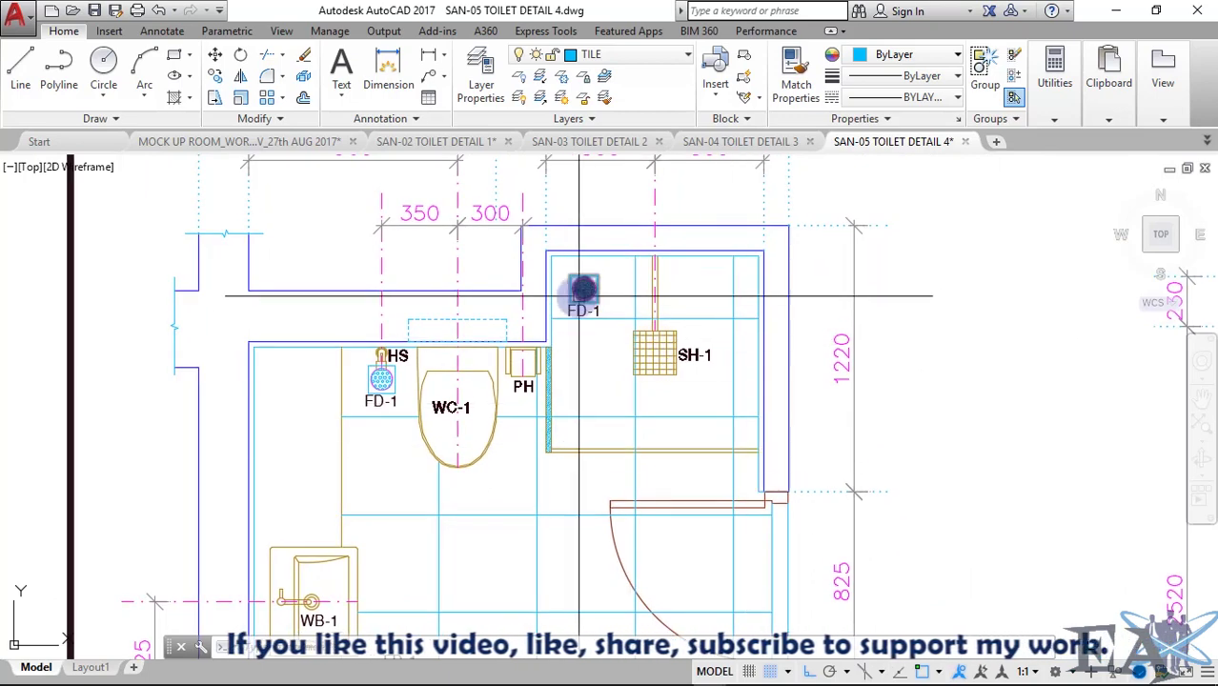
scroll(583, 289, "down", 4)
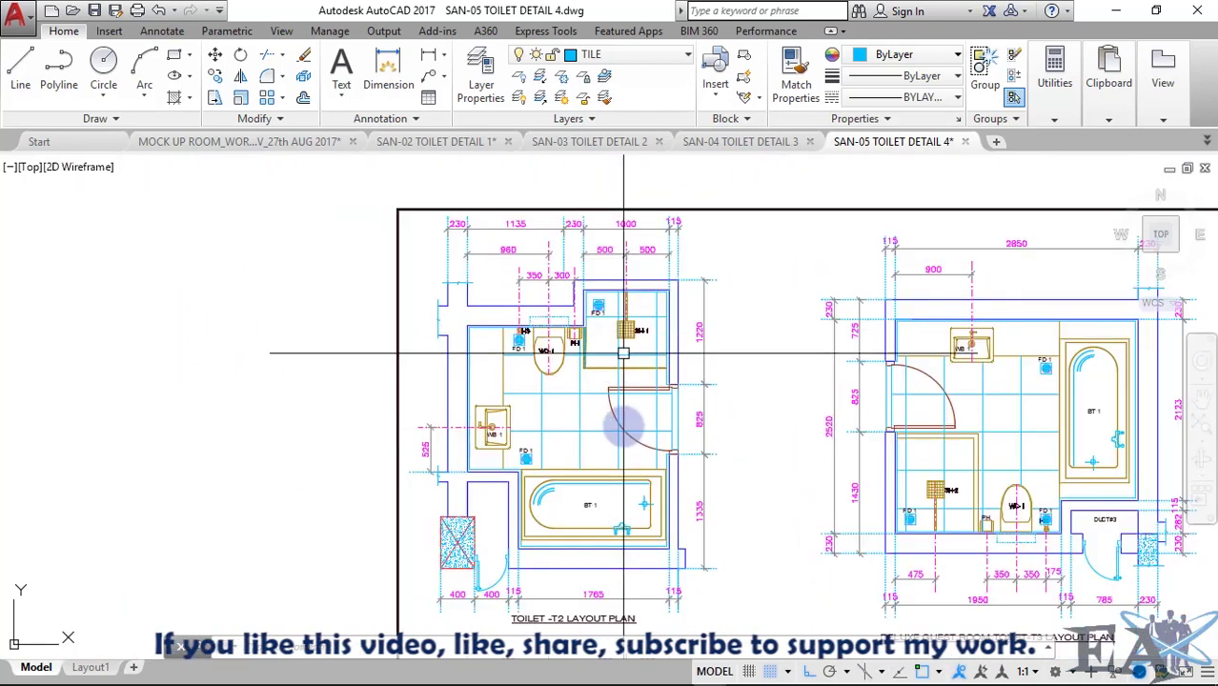
middle_click_drag(625, 413, 608, 372)
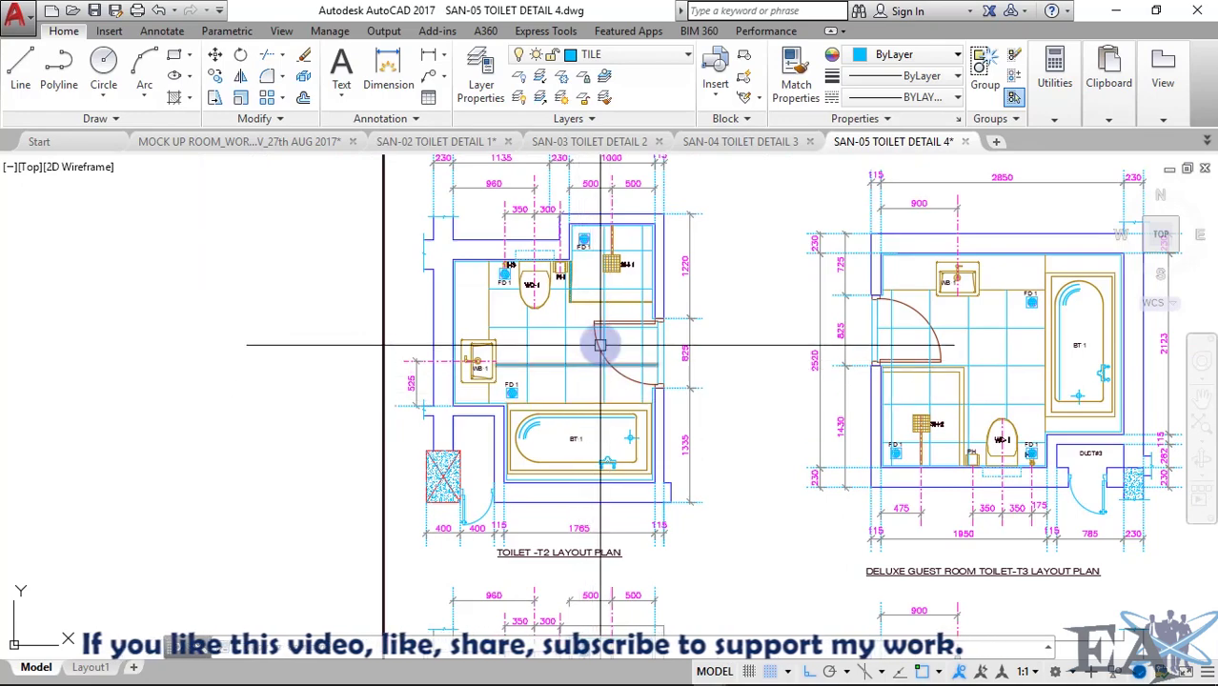
Centre the T3 layout plan and bring the lower row of sanitary pipe layouts into view.
scroll(545, 495, "down", 4)
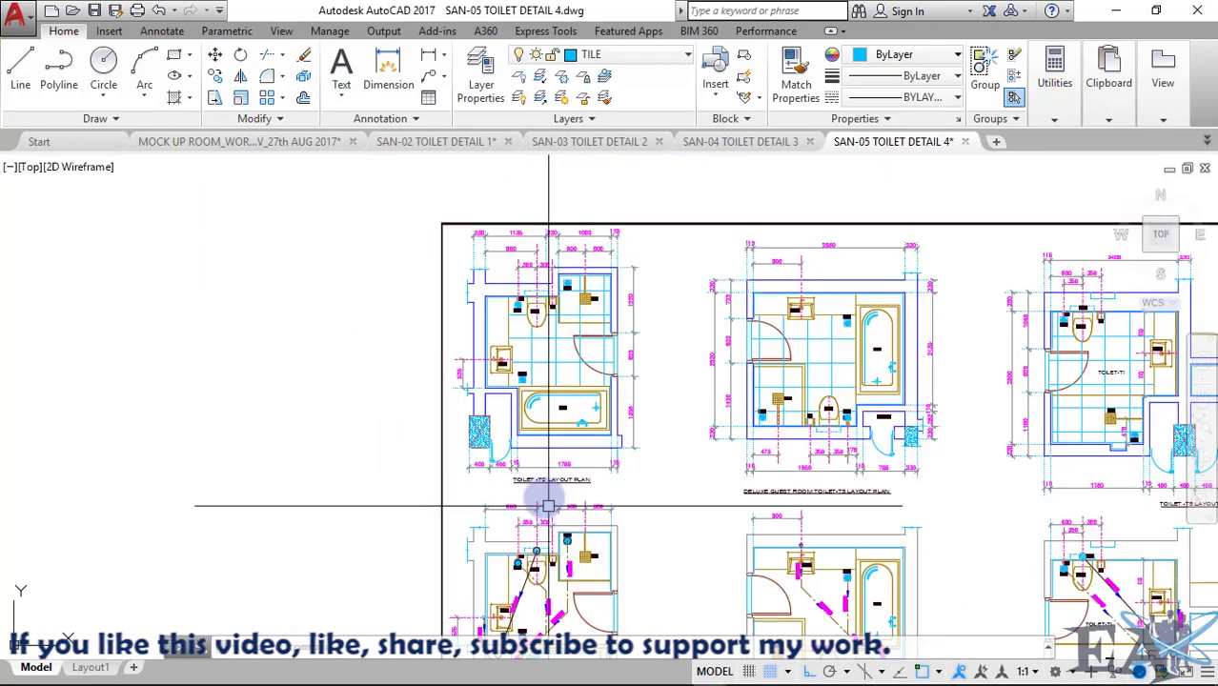
middle_click_drag(667, 473, 443, 476)
scroll(560, 408, "up", 4)
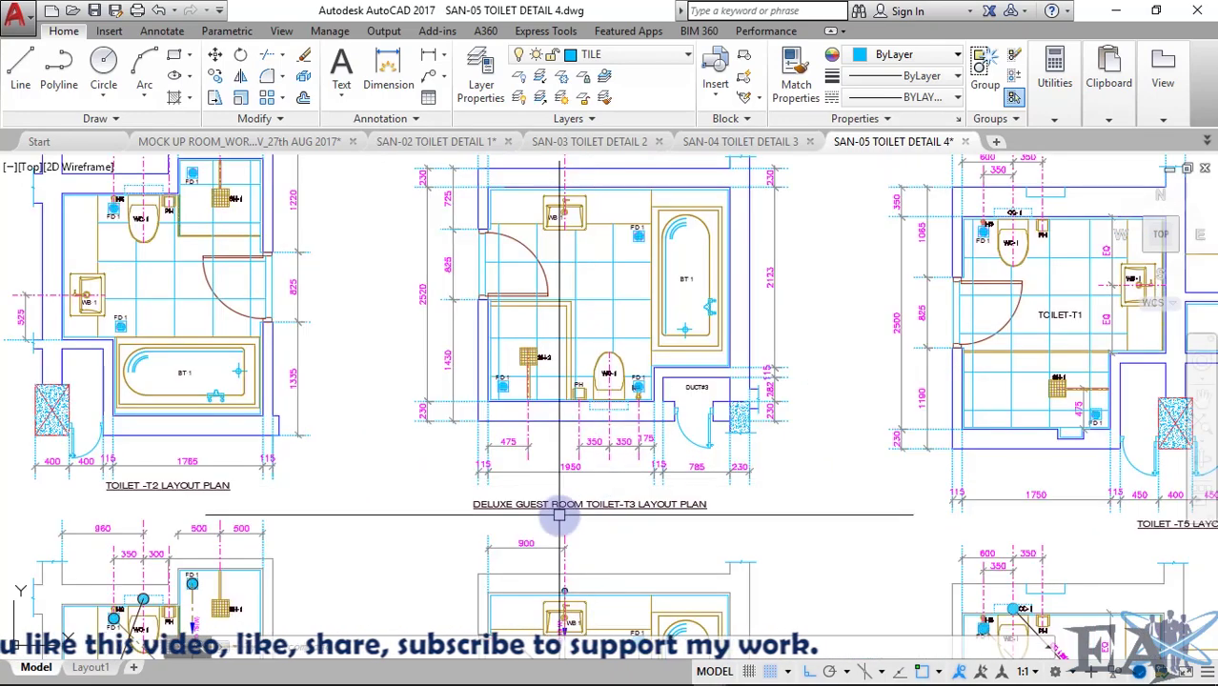
scroll(557, 510, "down", 3)
middle_click_drag(535, 451, 625, 373)
scroll(620, 375, "down", 1)
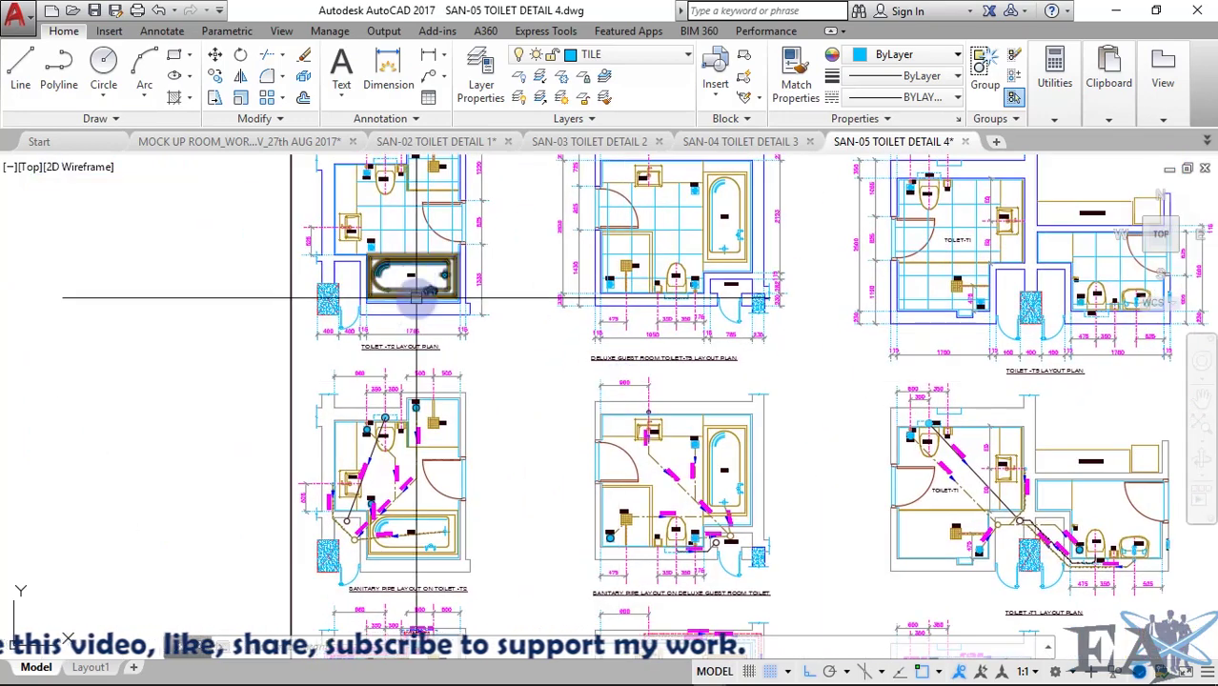
mouse_move(414, 408)
middle_mouse_down()
mouse_move(421, 381)
mouse_move(424, 391)
middle_mouse_up()
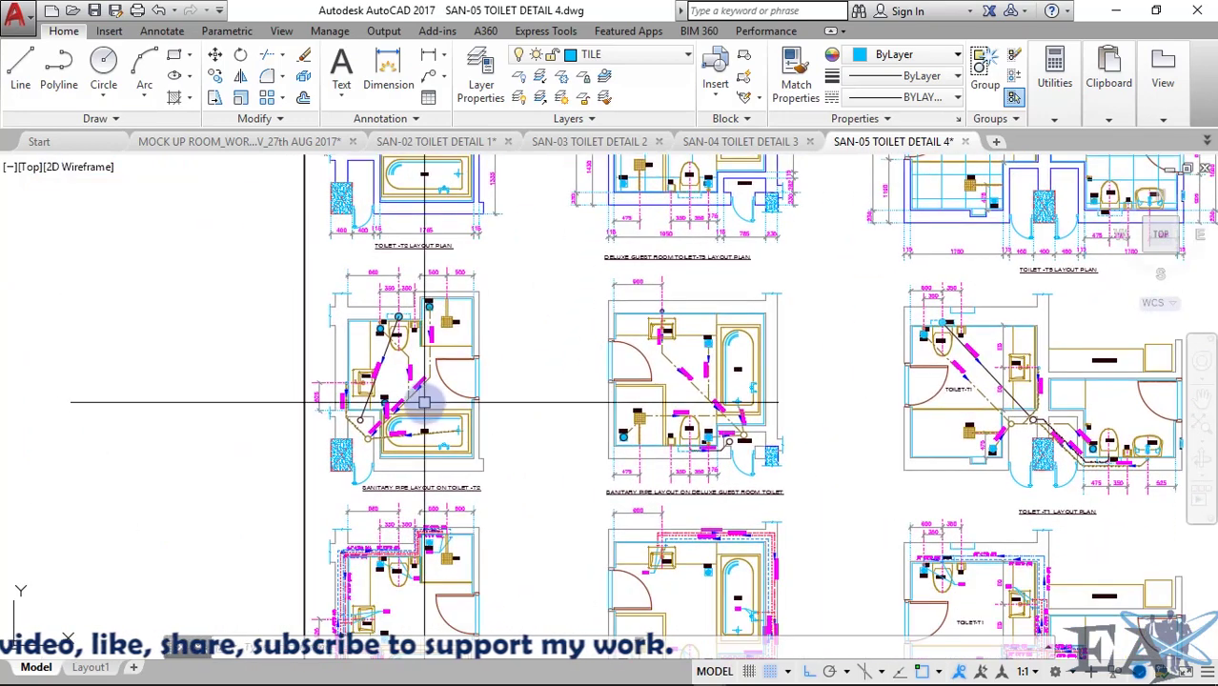
Zoom in on the lower floor drain and bathtub piping.
scroll(424, 405, "up", 2)
scroll(435, 425, "up", 2)
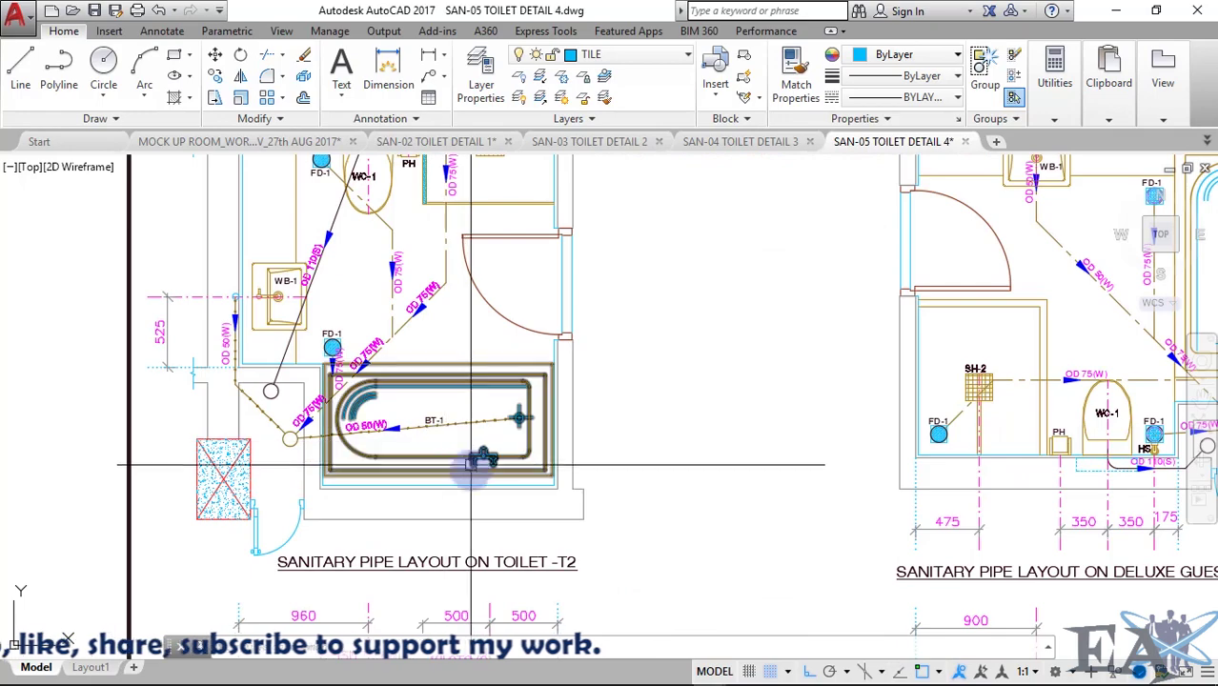
scroll(345, 422, "down", 3)
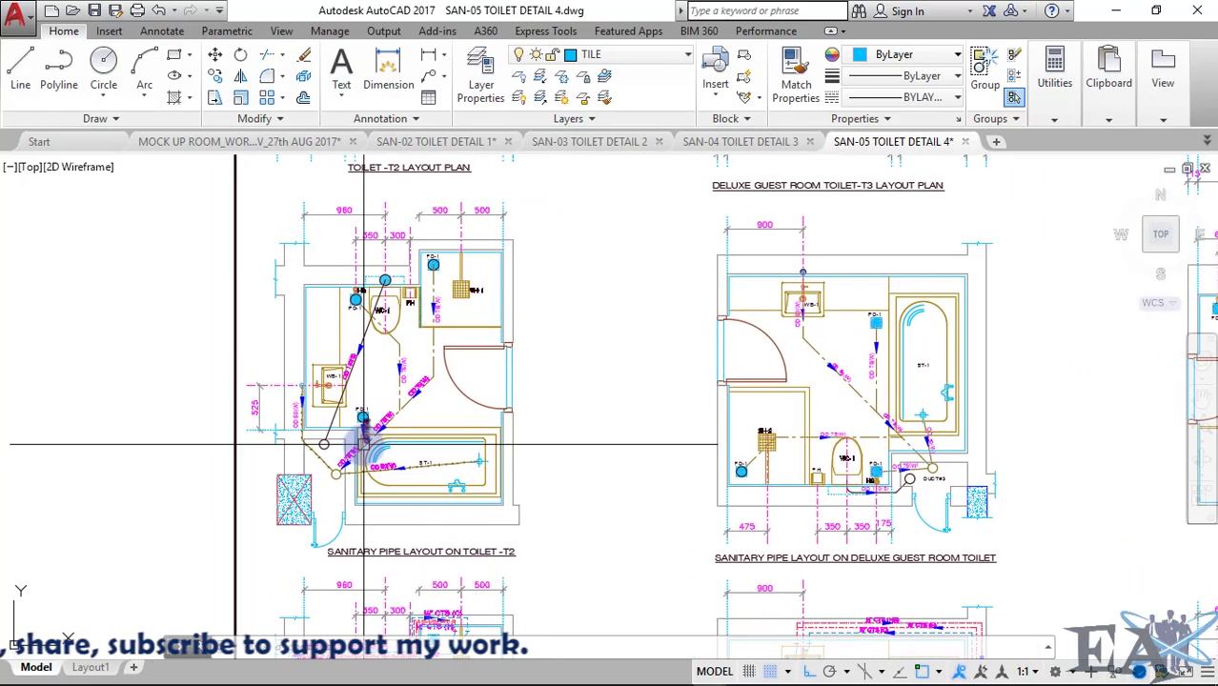
scroll(363, 438, "up", 3)
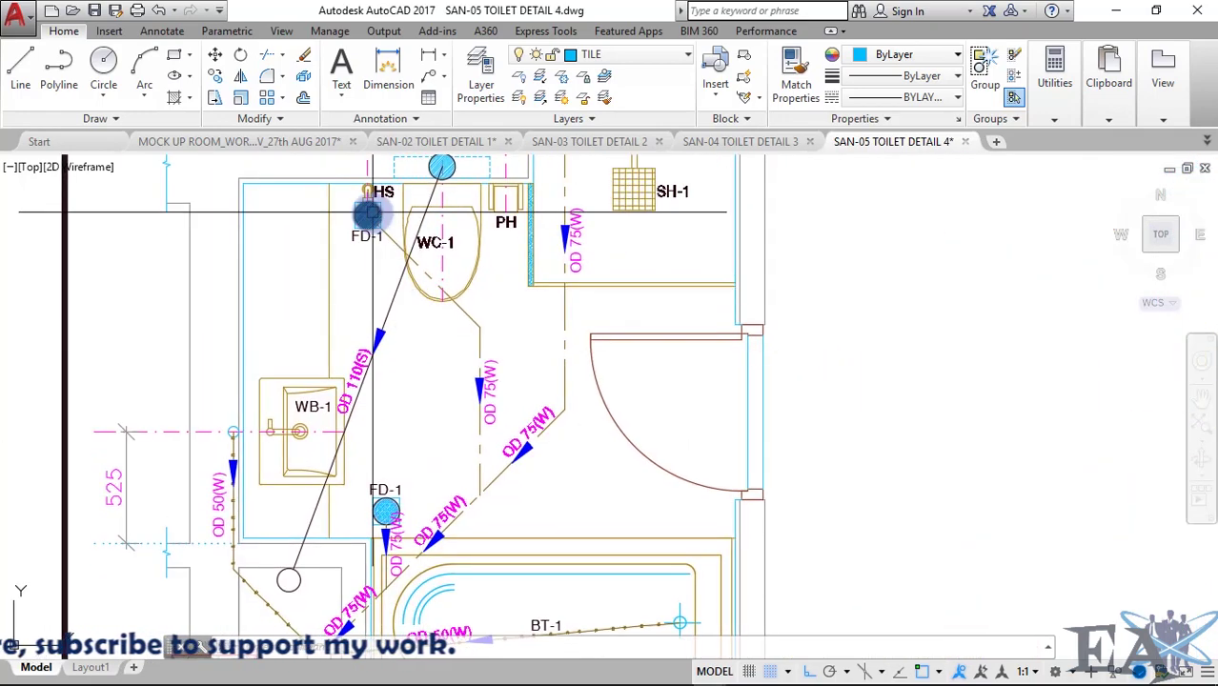
middle_click_drag(385, 510, 403, 441)
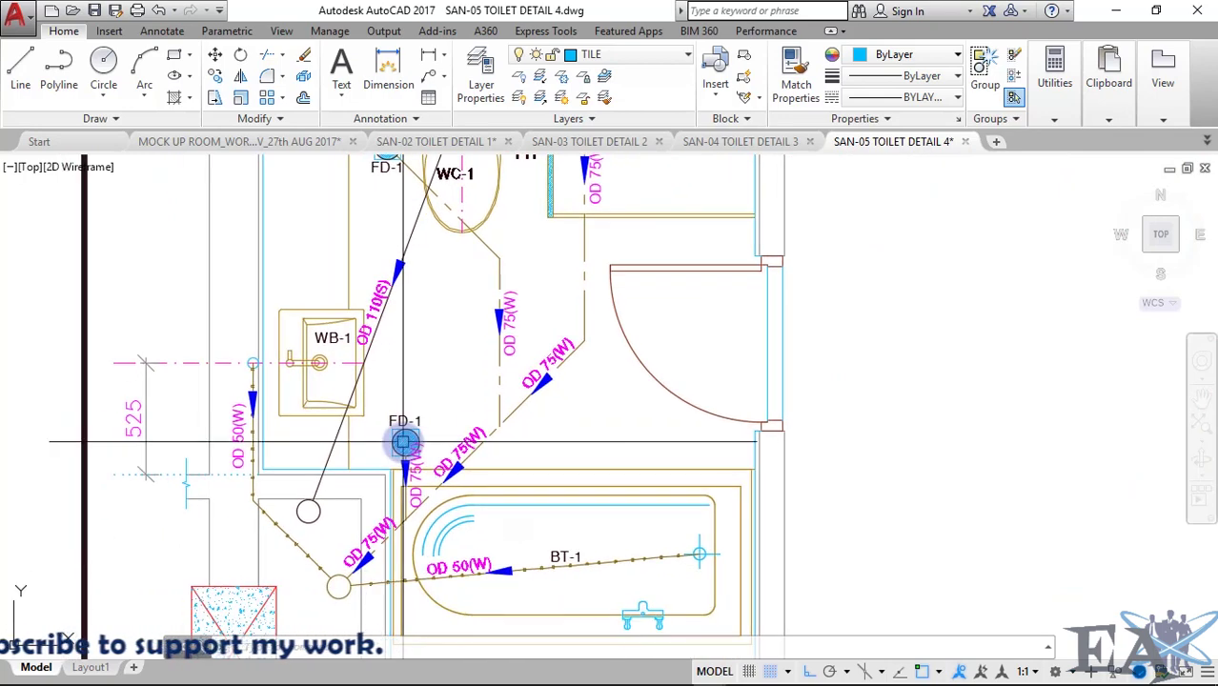
scroll(403, 441, "down", 3)
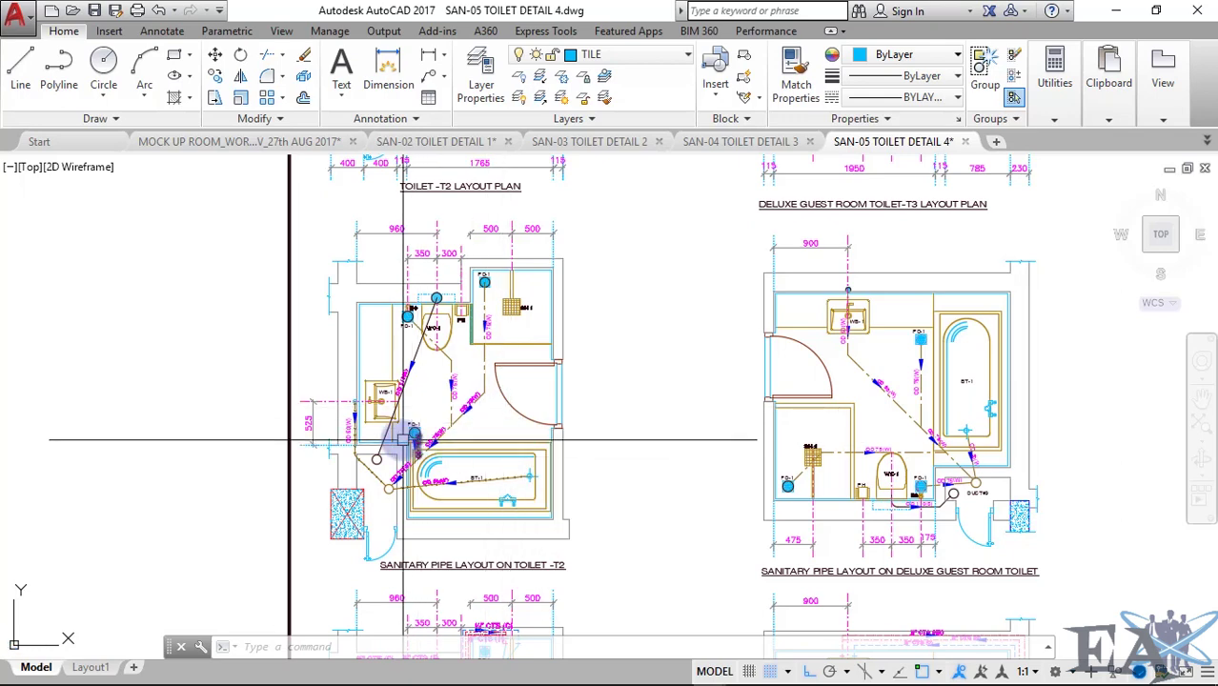
Inspect the pipe runs near the bathtub, then the WC and shower fixtures.
scroll(410, 441, "up", 3)
scroll(418, 247, "up", 2)
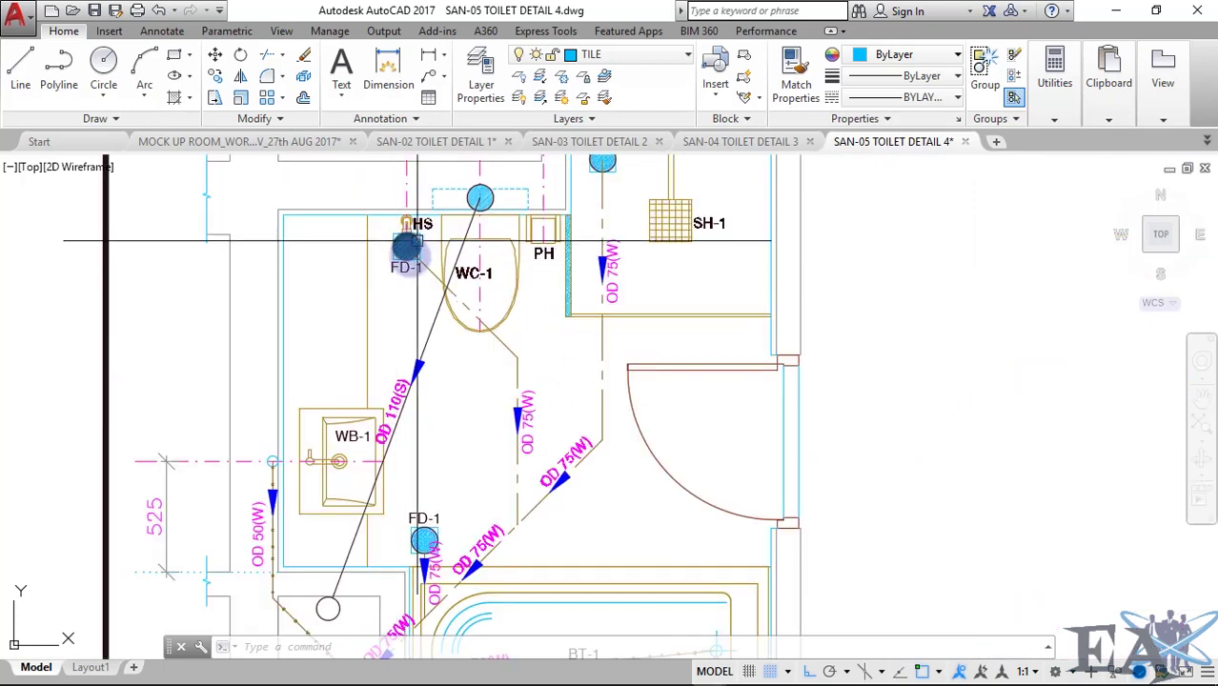
scroll(407, 248, "down", 2)
scroll(408, 246, "up", 2)
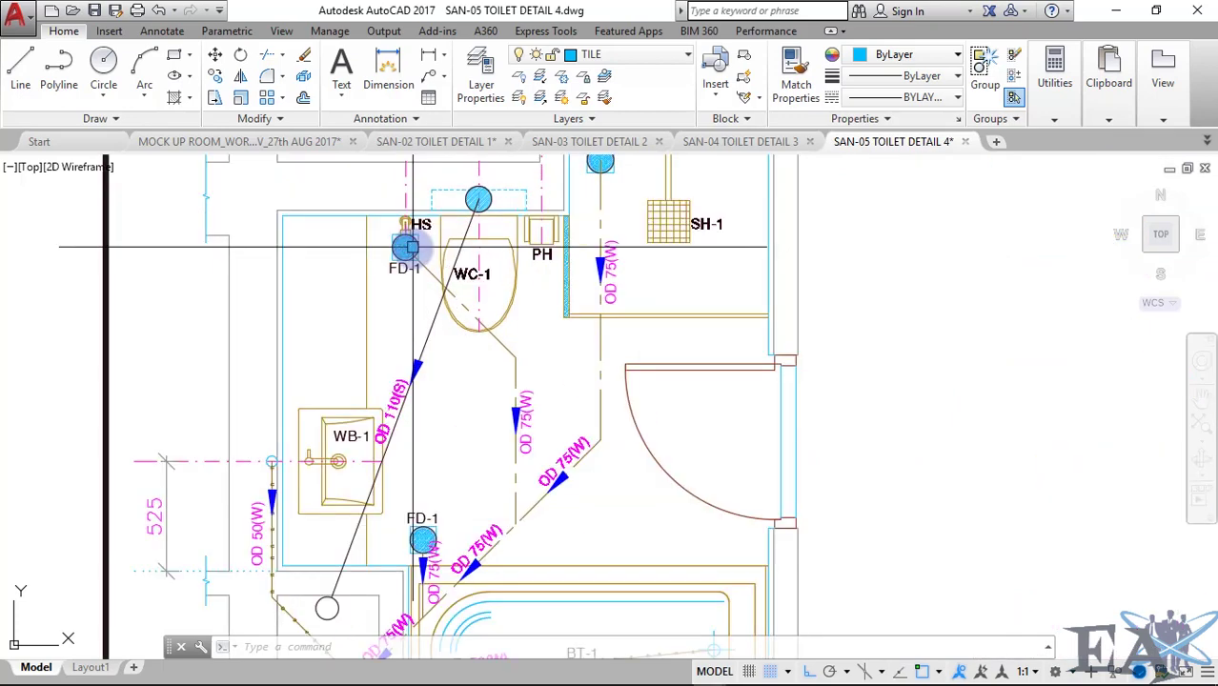
scroll(528, 425, "up", 2)
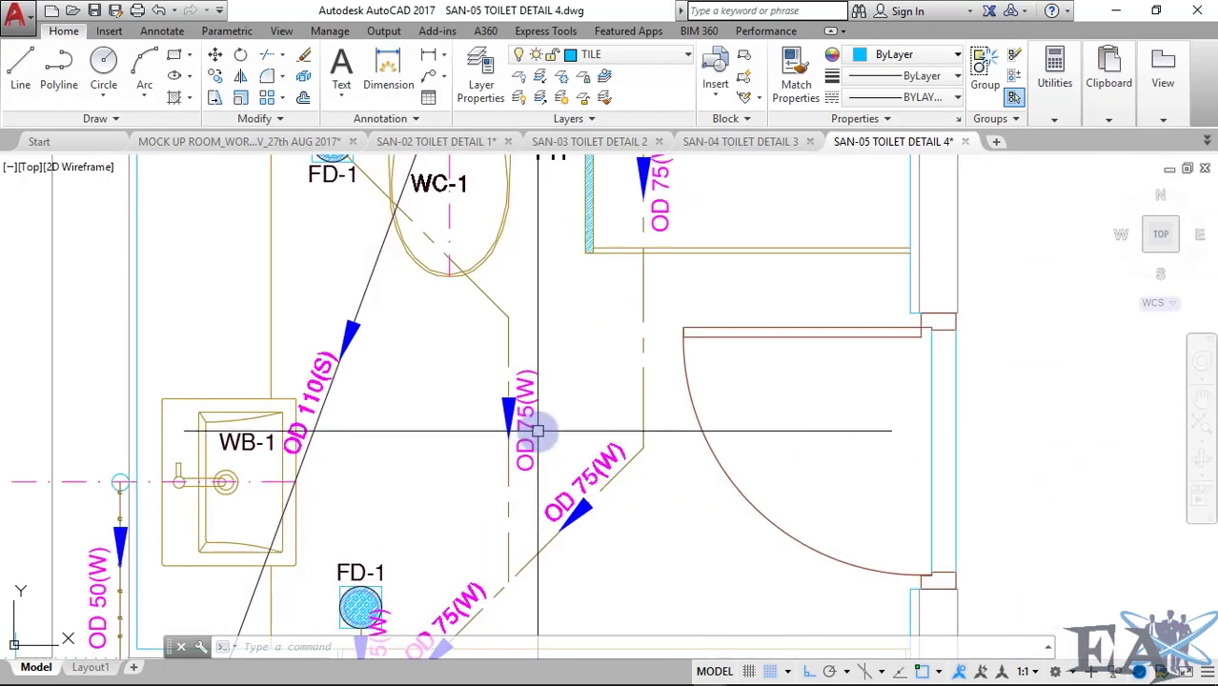
middle_click_drag(538, 431, 548, 322)
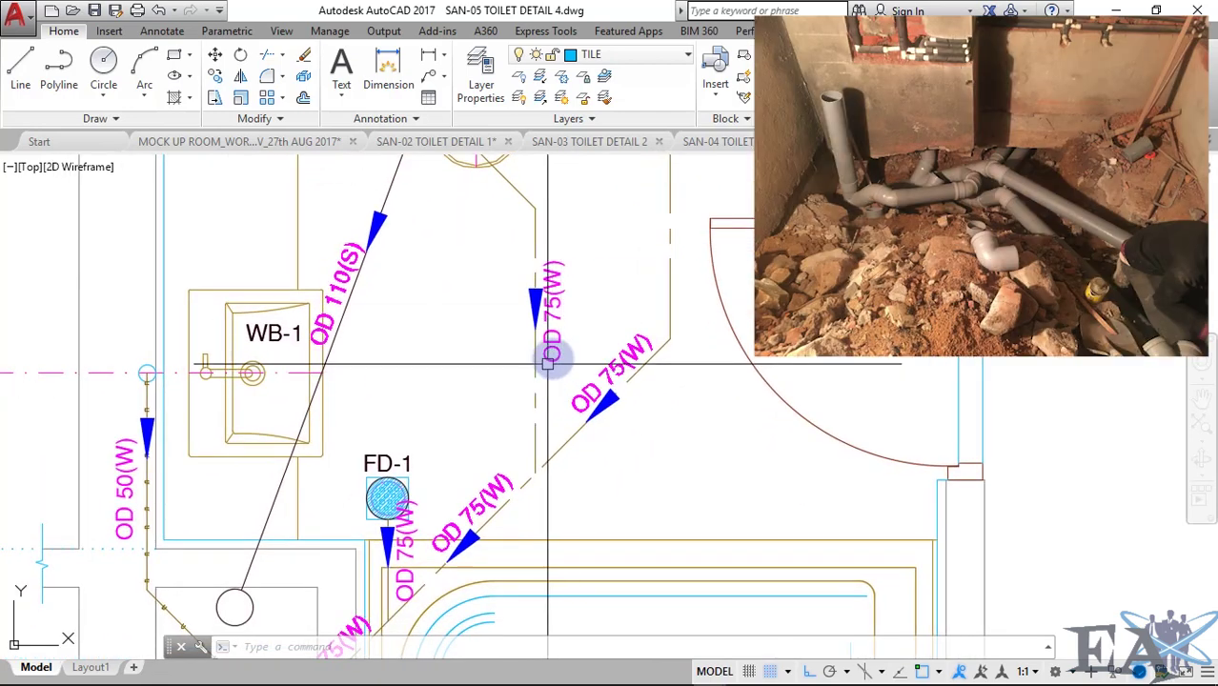
scroll(557, 327, "down", 2)
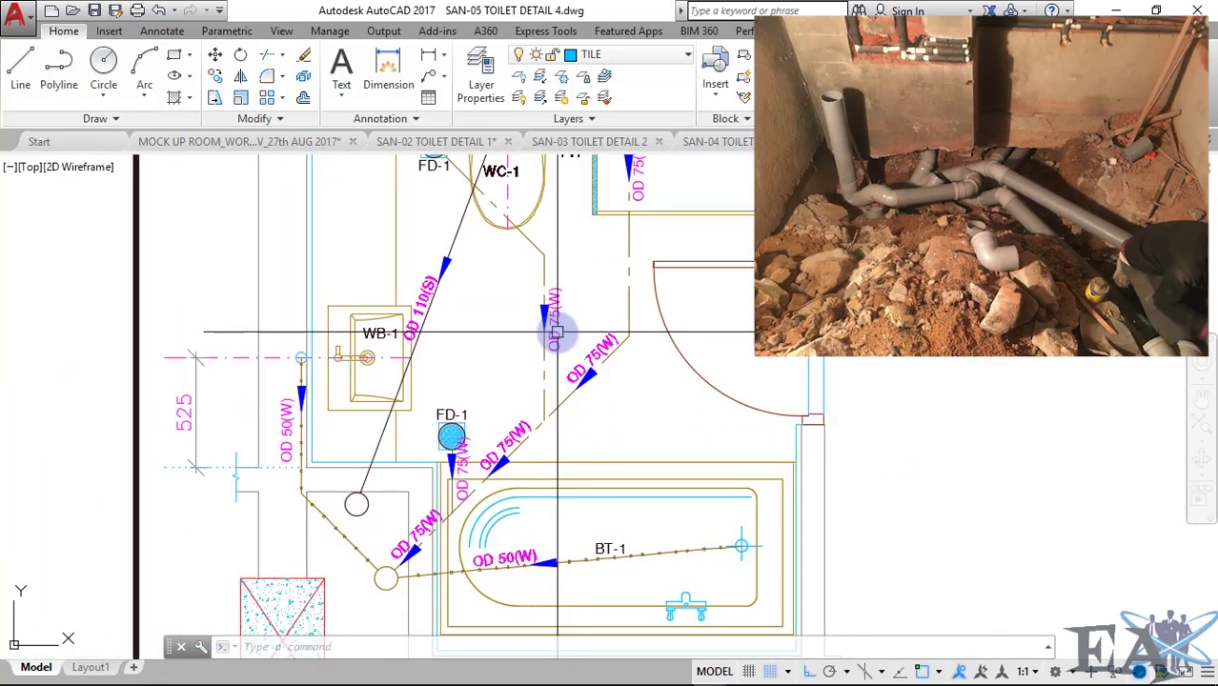
middle_click_drag(552, 333, 548, 391)
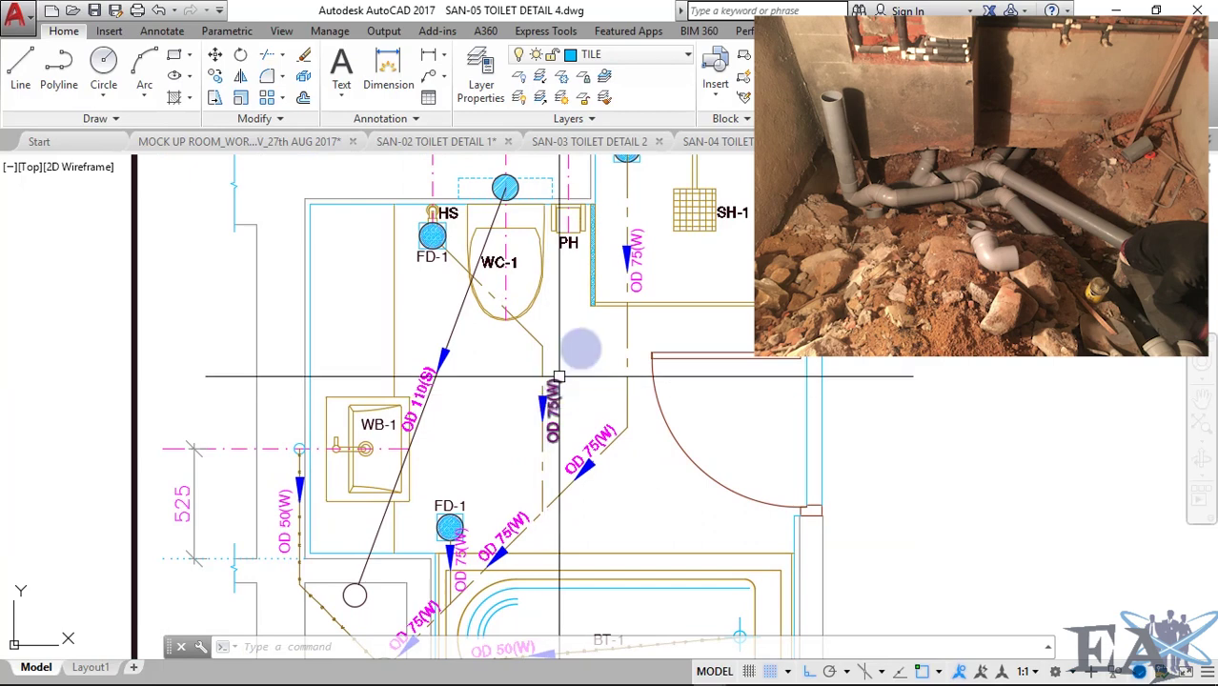
scroll(624, 243, "down", 2)
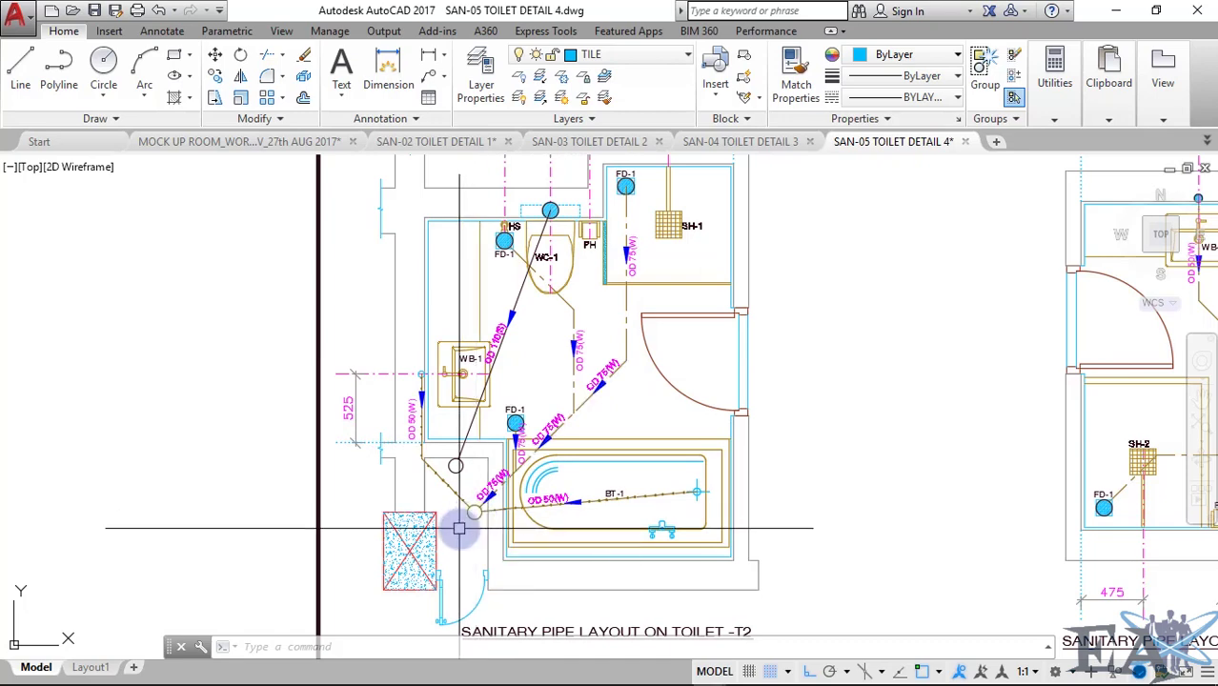
scroll(467, 532, "down", 4)
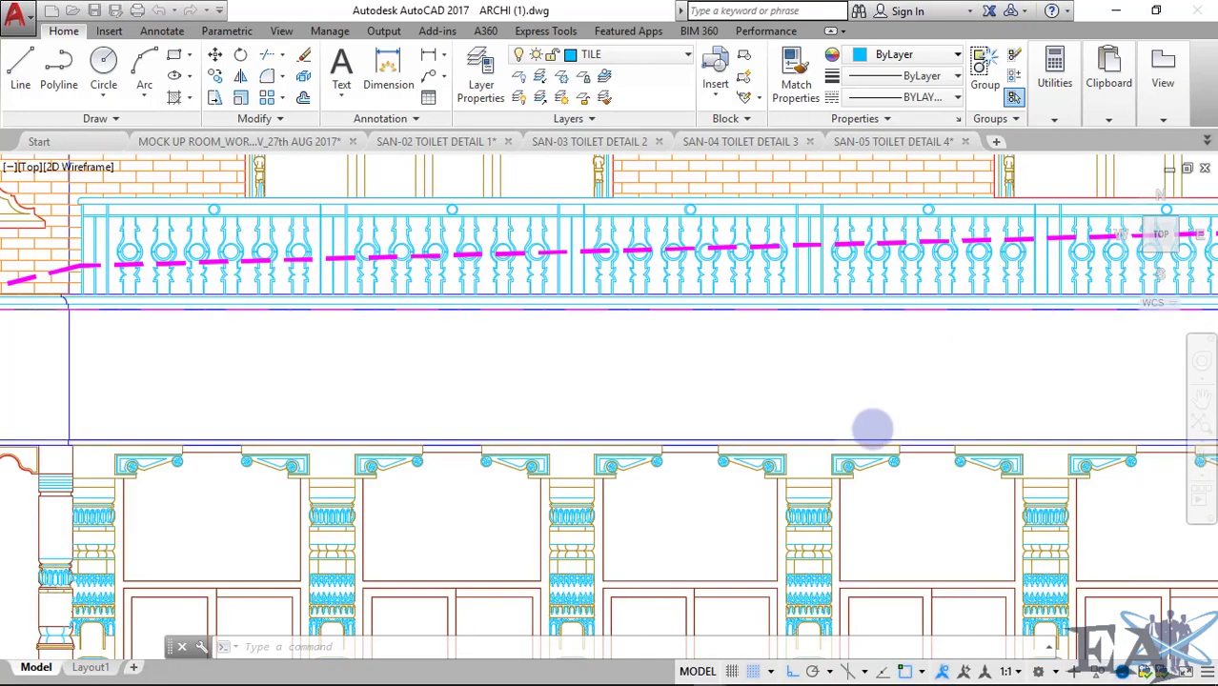
scroll(932, 405, "down", 3)
scroll(933, 405, "down", 3)
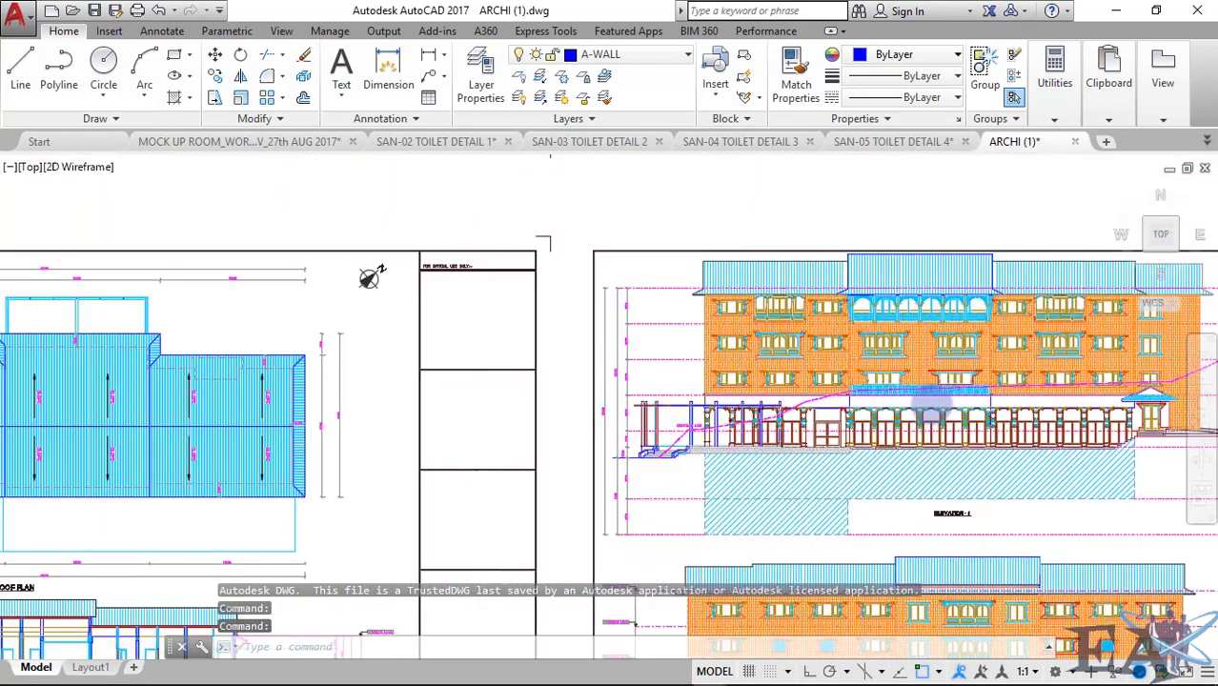
middle_click_drag(932, 405, 956, 297)
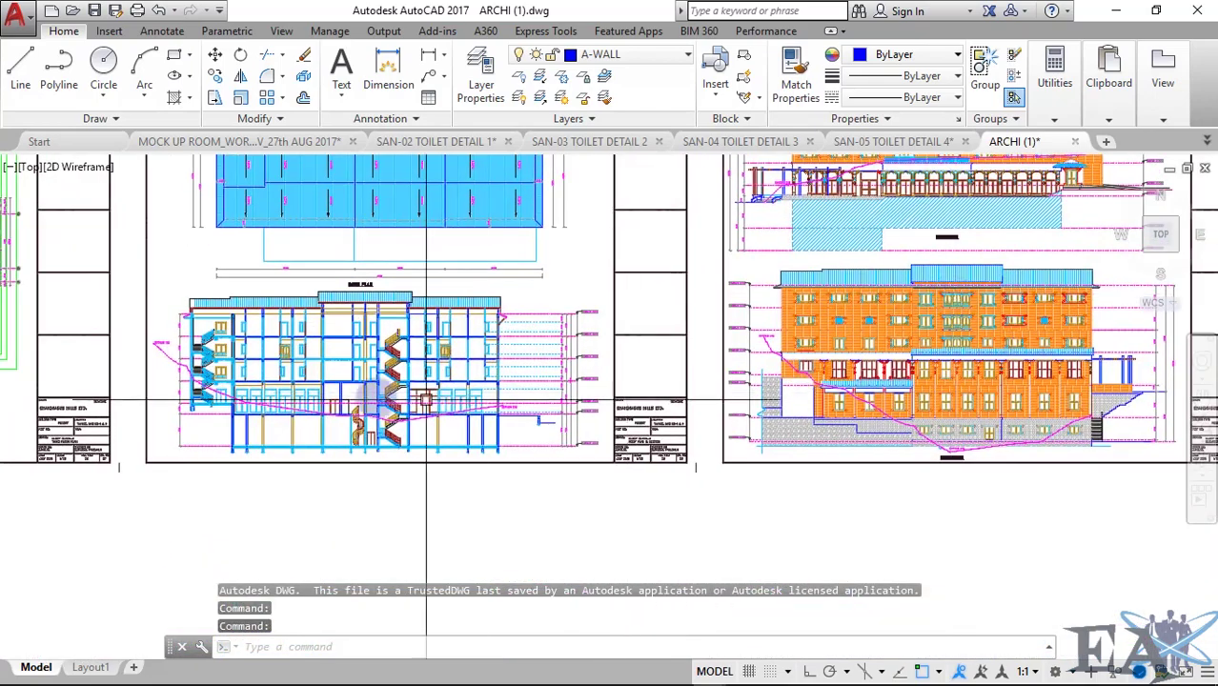
middle_click_drag(243, 351, 473, 365)
scroll(474, 365, "up", 3)
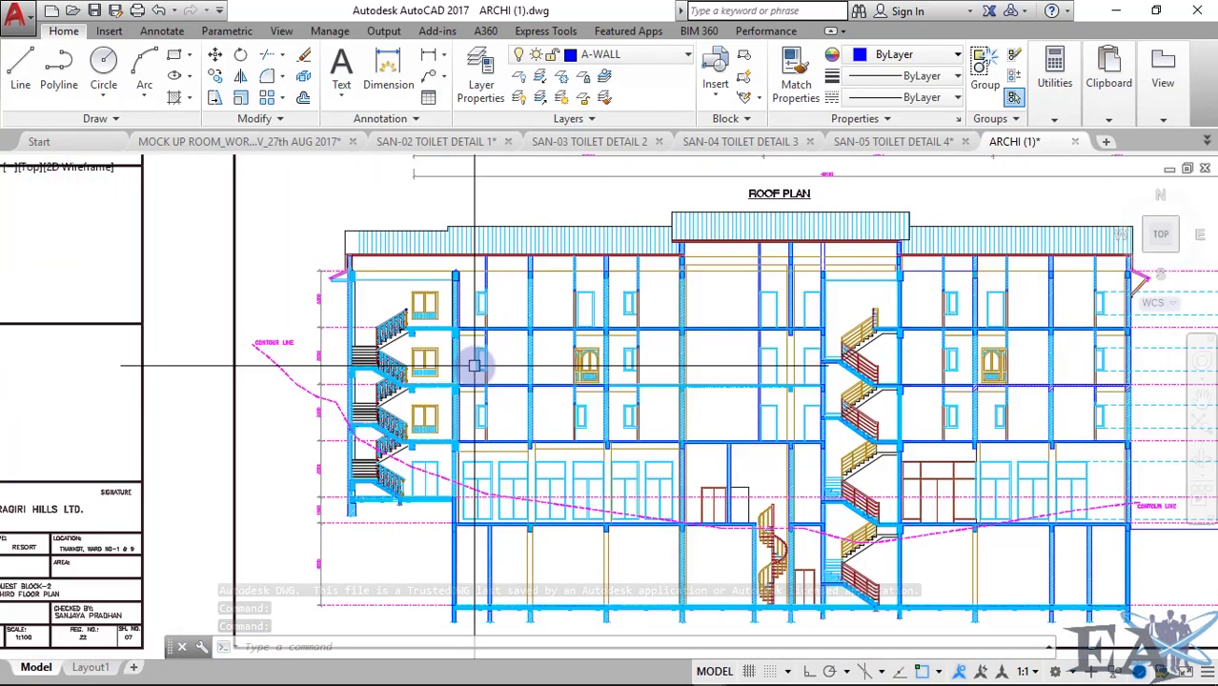
scroll(506, 403, "up", 2)
scroll(508, 399, "down", 3)
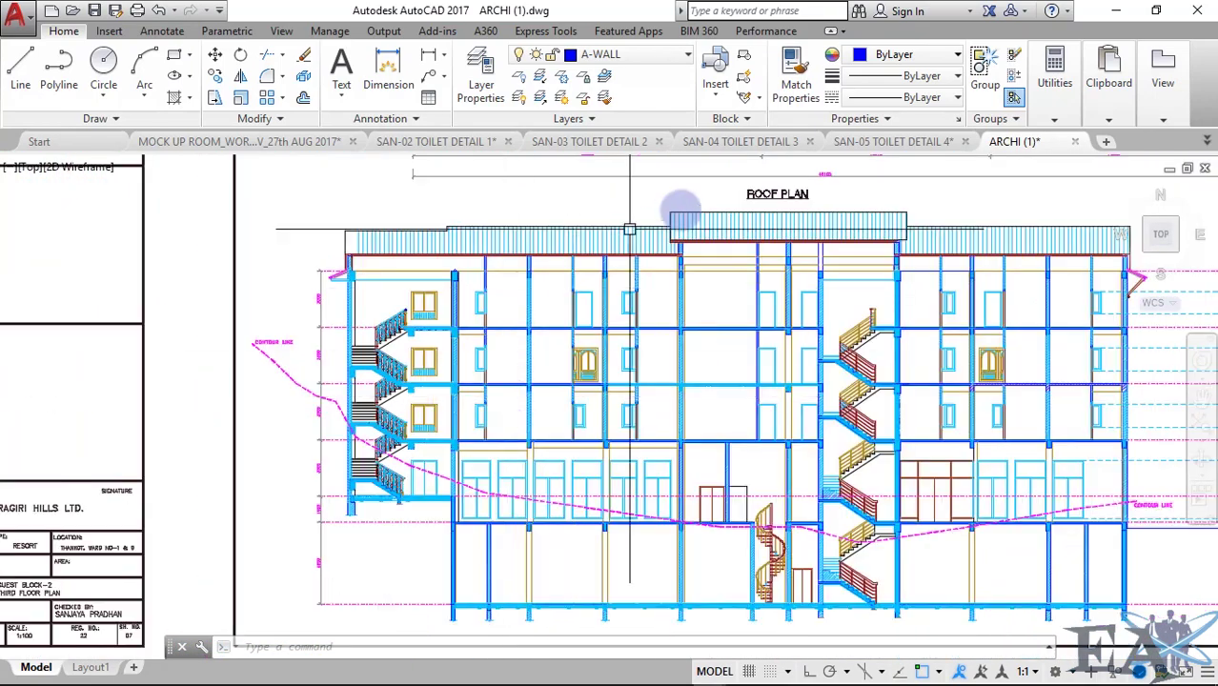
left_click(886, 143)
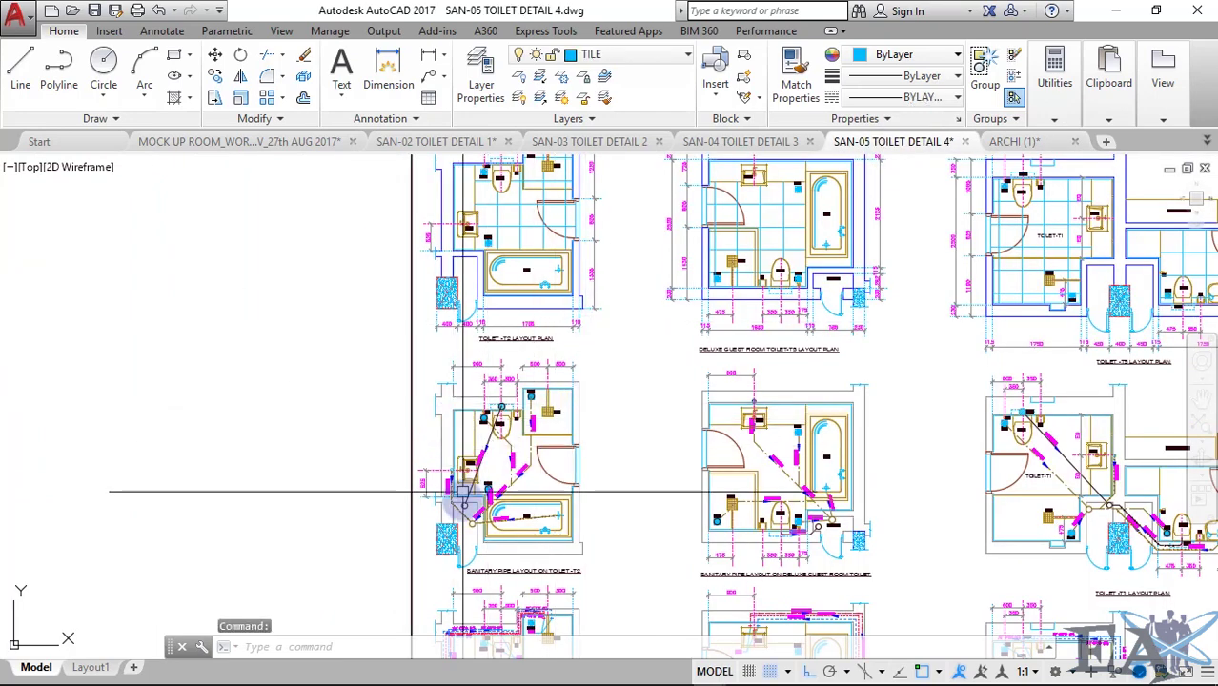
left_click(1015, 142)
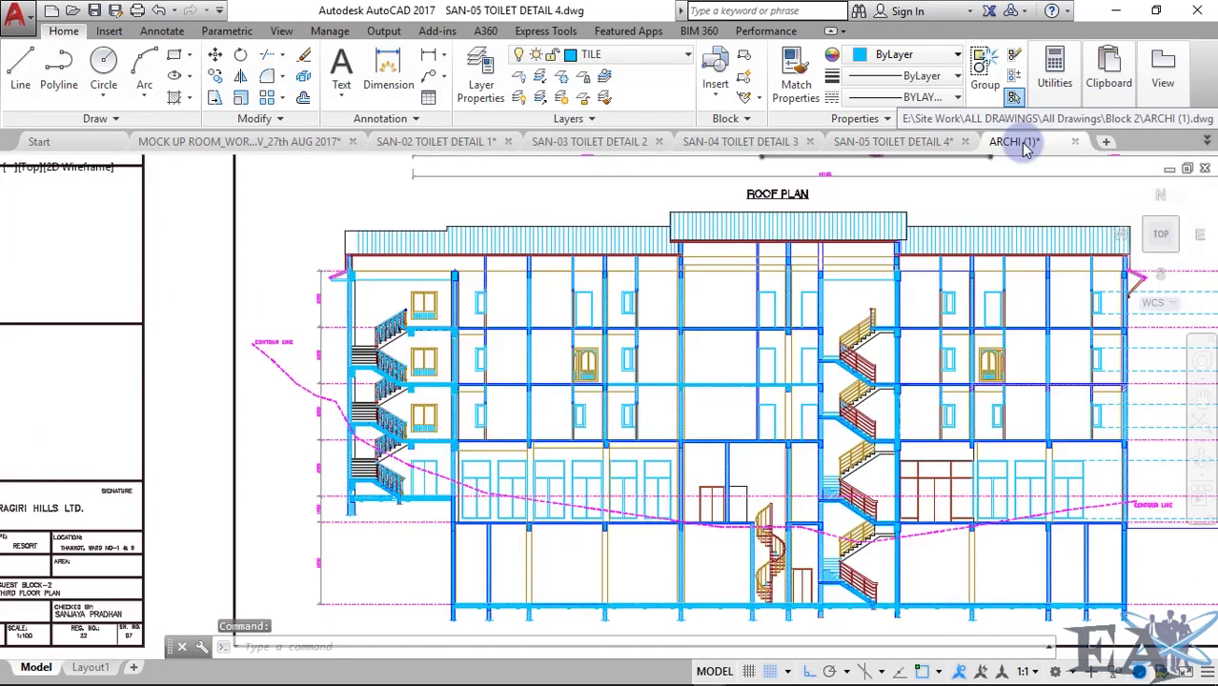
scroll(781, 558, "down", 4)
scroll(778, 561, "up", 2)
scroll(778, 563, "down", 4)
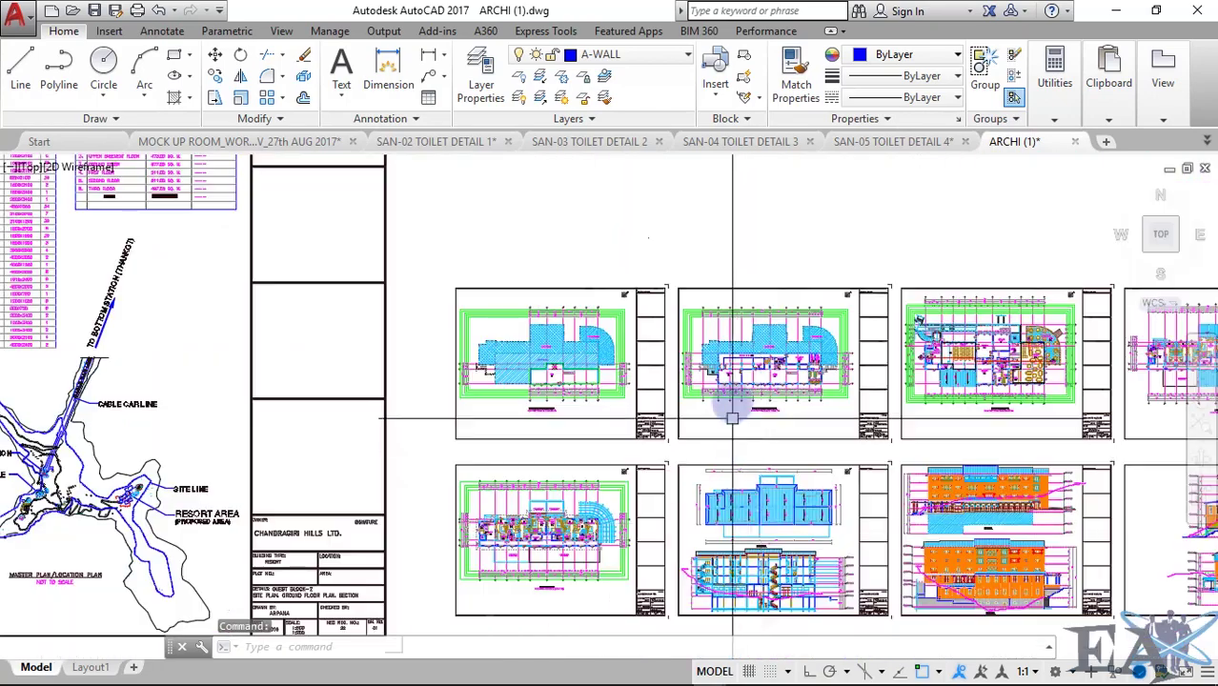
scroll(992, 374, "up", 5)
scroll(992, 374, "up", 2)
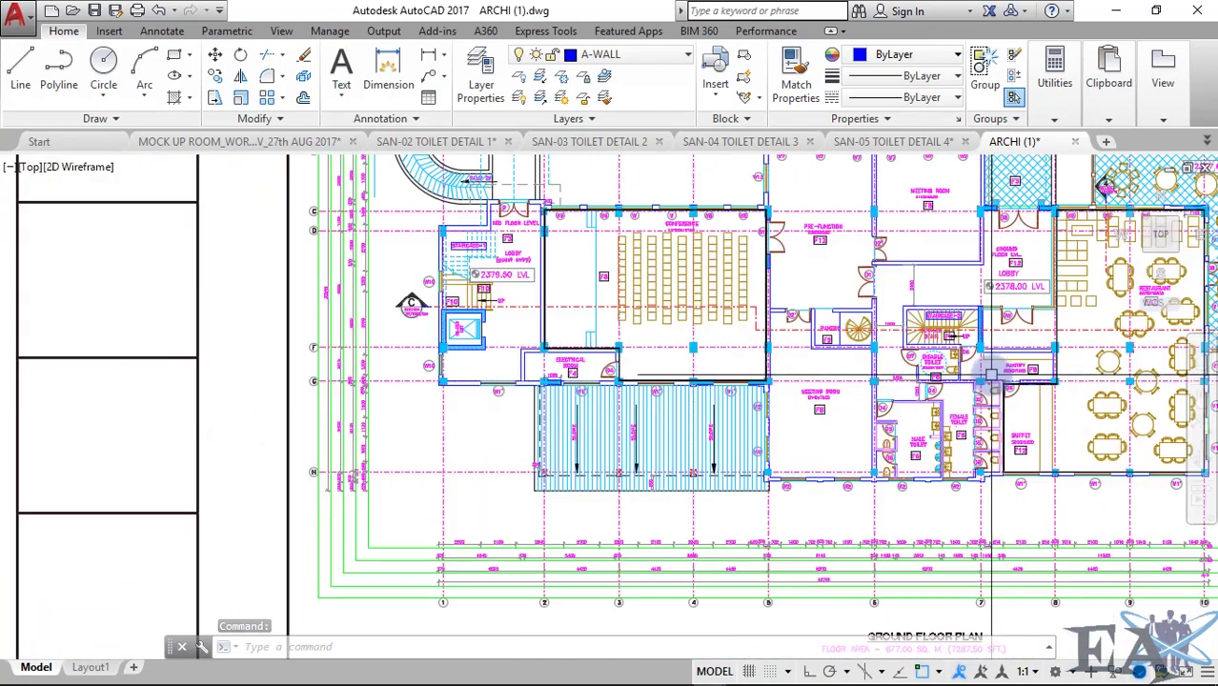
middle_click_drag(992, 374, 681, 382)
scroll(921, 441, "down", 3)
middle_click_drag(921, 441, 425, 442)
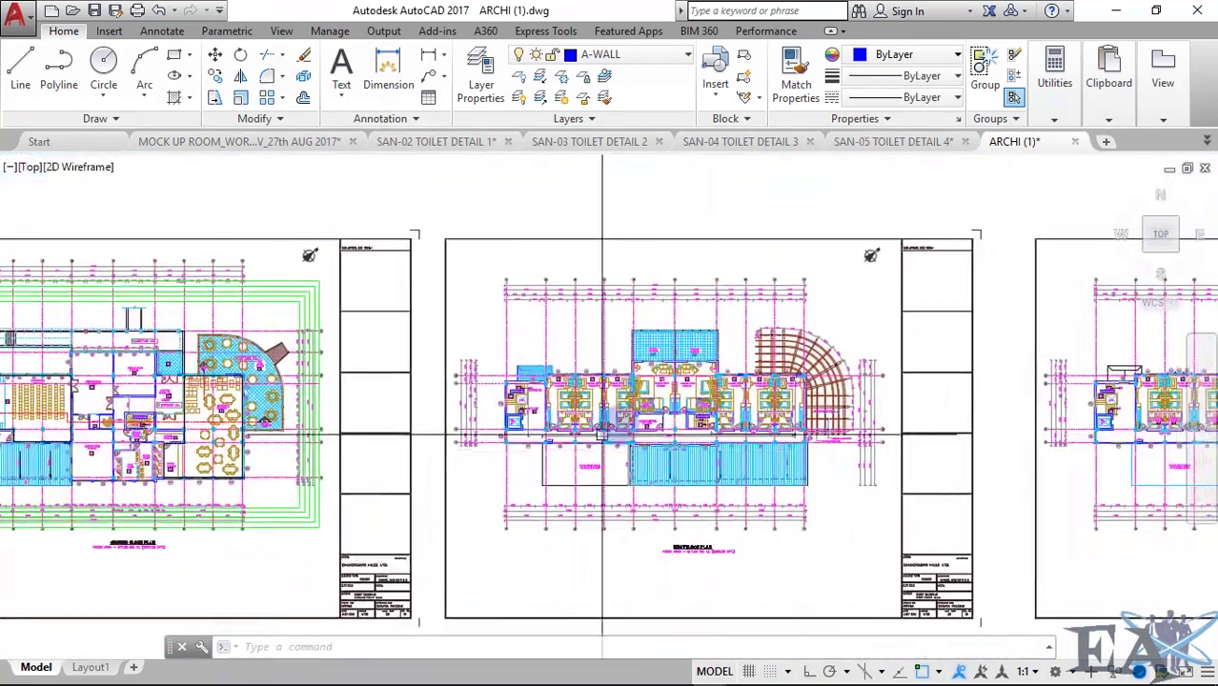
scroll(829, 474, "up", 8)
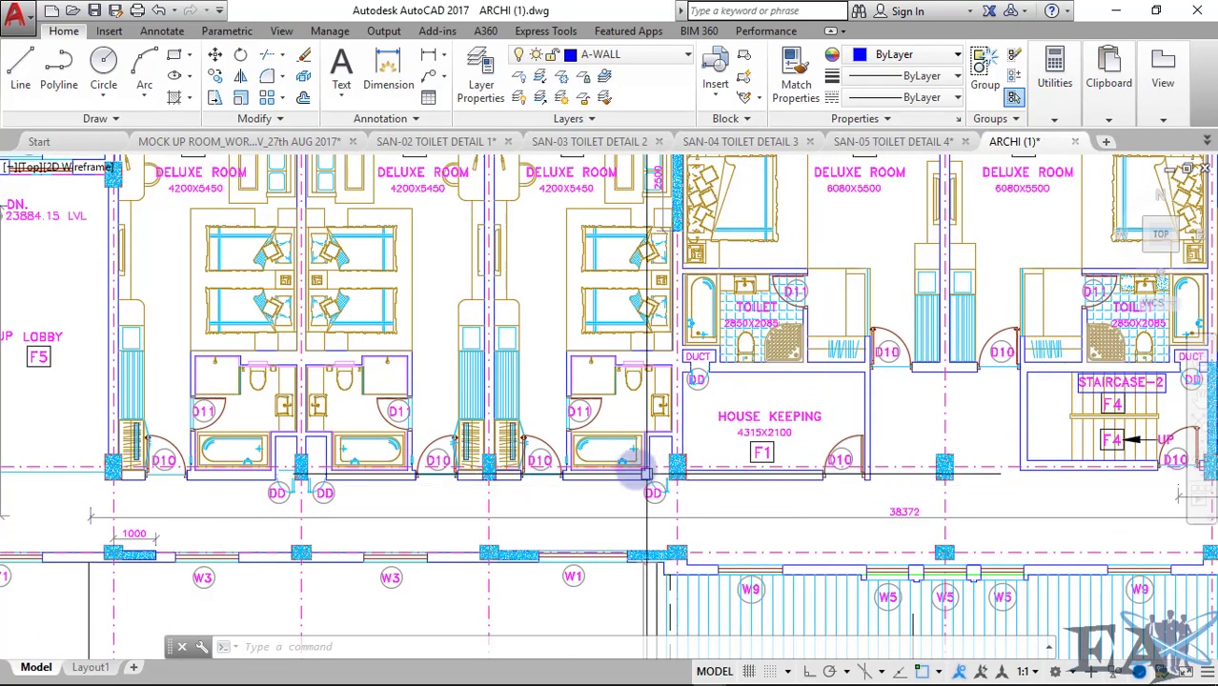
scroll(670, 459, "up", 4)
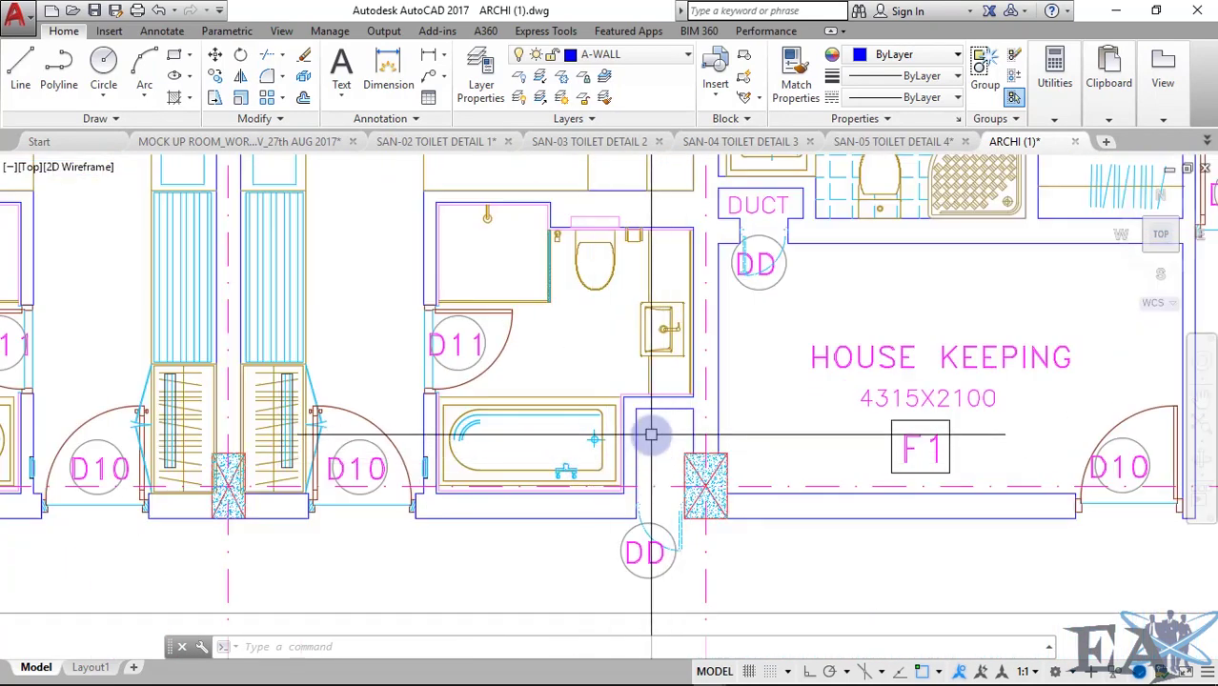
scroll(651, 435, "down", 2)
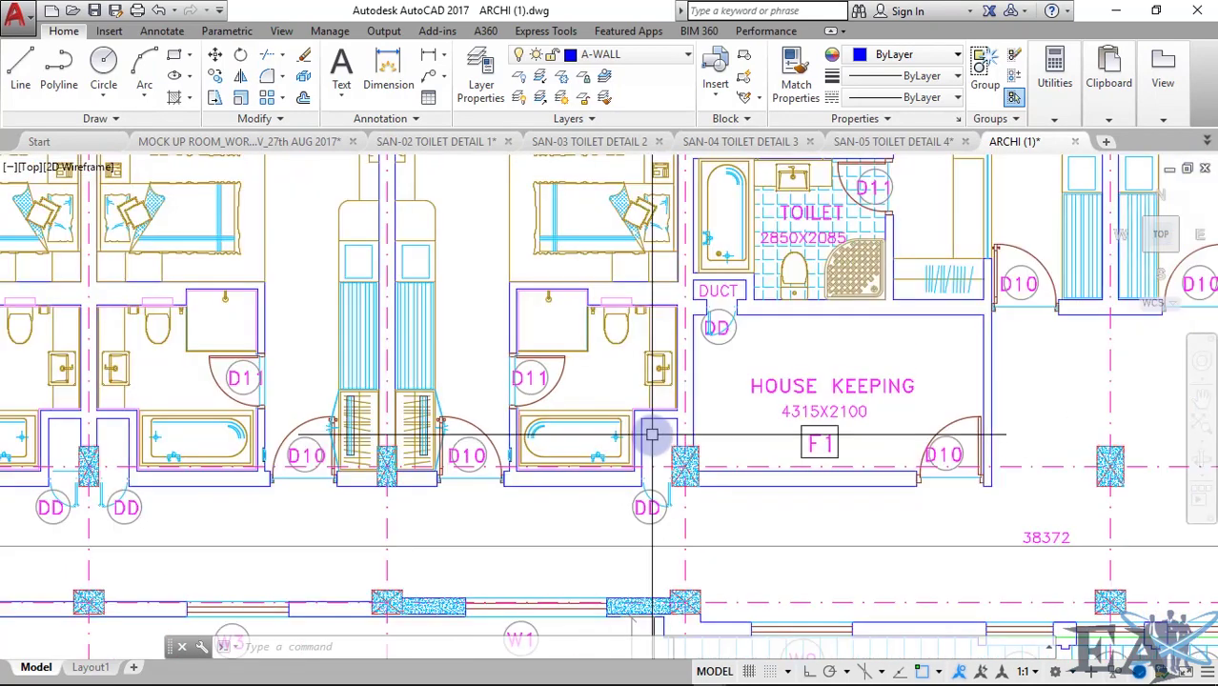
left_click(868, 143)
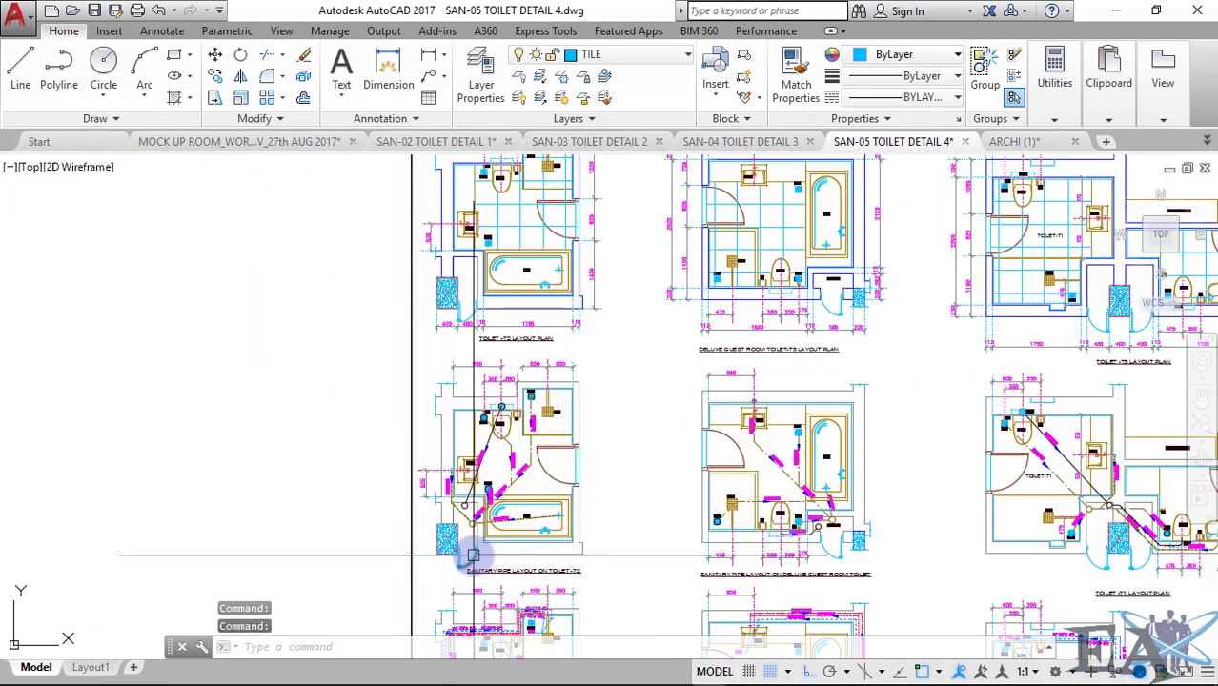
left_click(1017, 142)
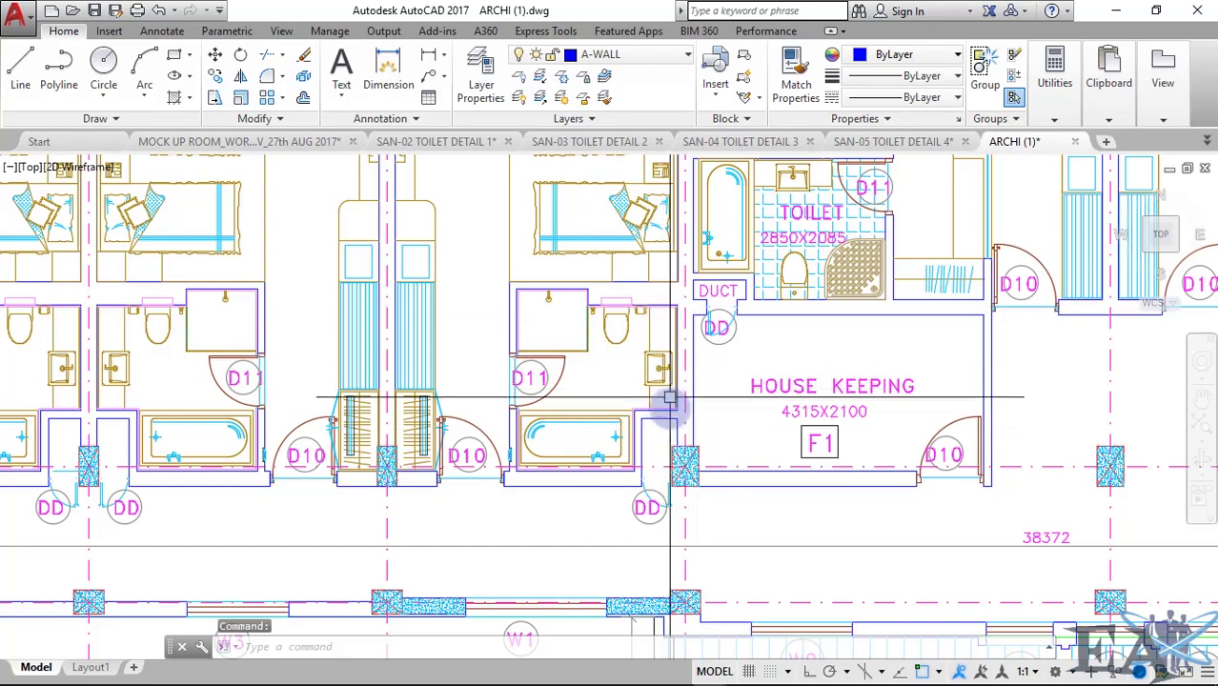
scroll(648, 429, "down", 10)
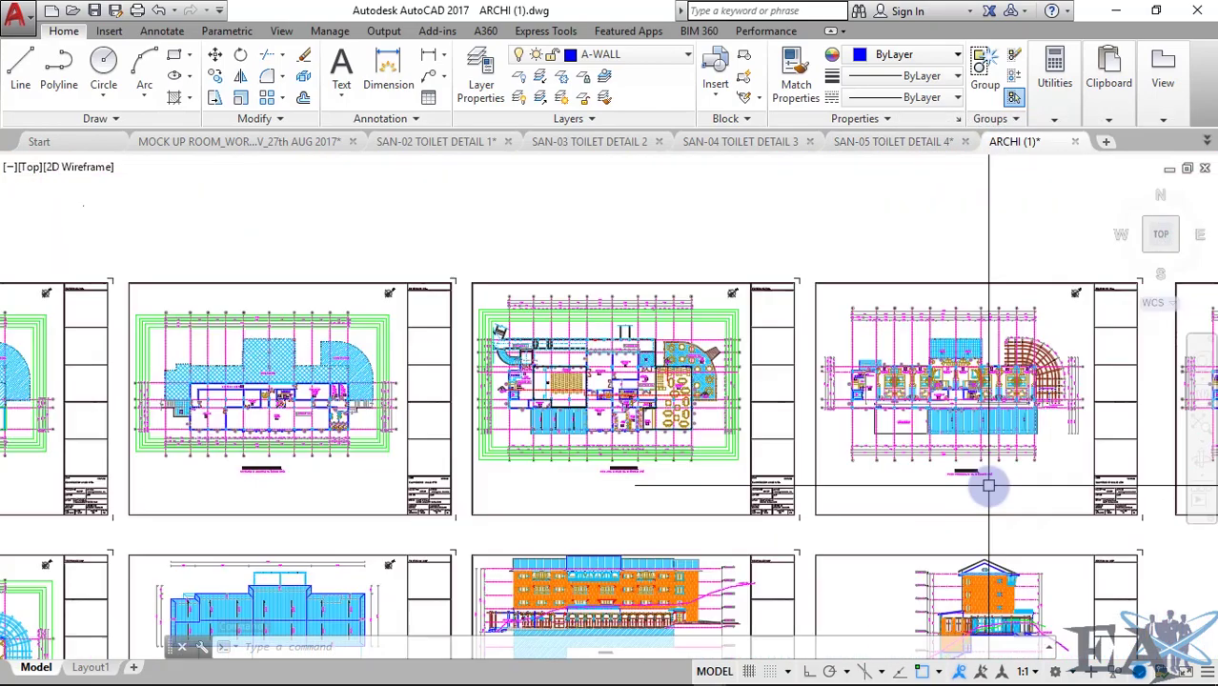
mouse_move(988, 486)
middle_mouse_down()
mouse_move(838, 371)
mouse_move(761, 264)
mouse_move(677, 218)
middle_mouse_up()
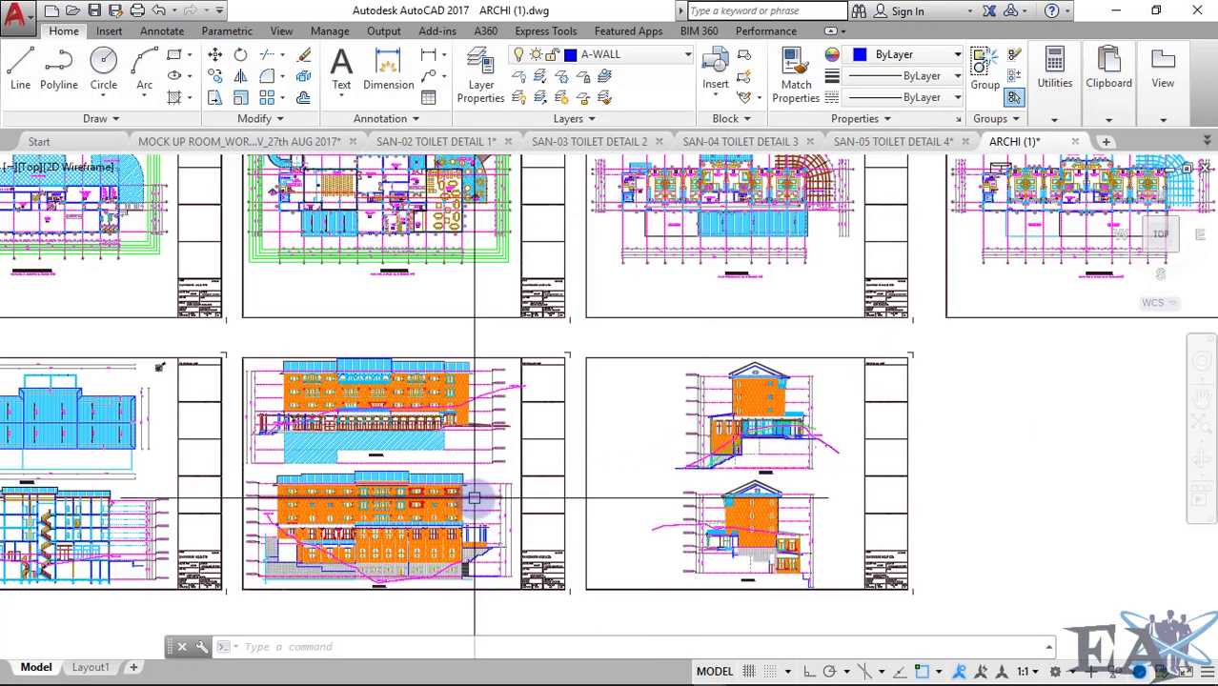
middle_click_drag(462, 498, 954, 394)
scroll(515, 410, "up", 8)
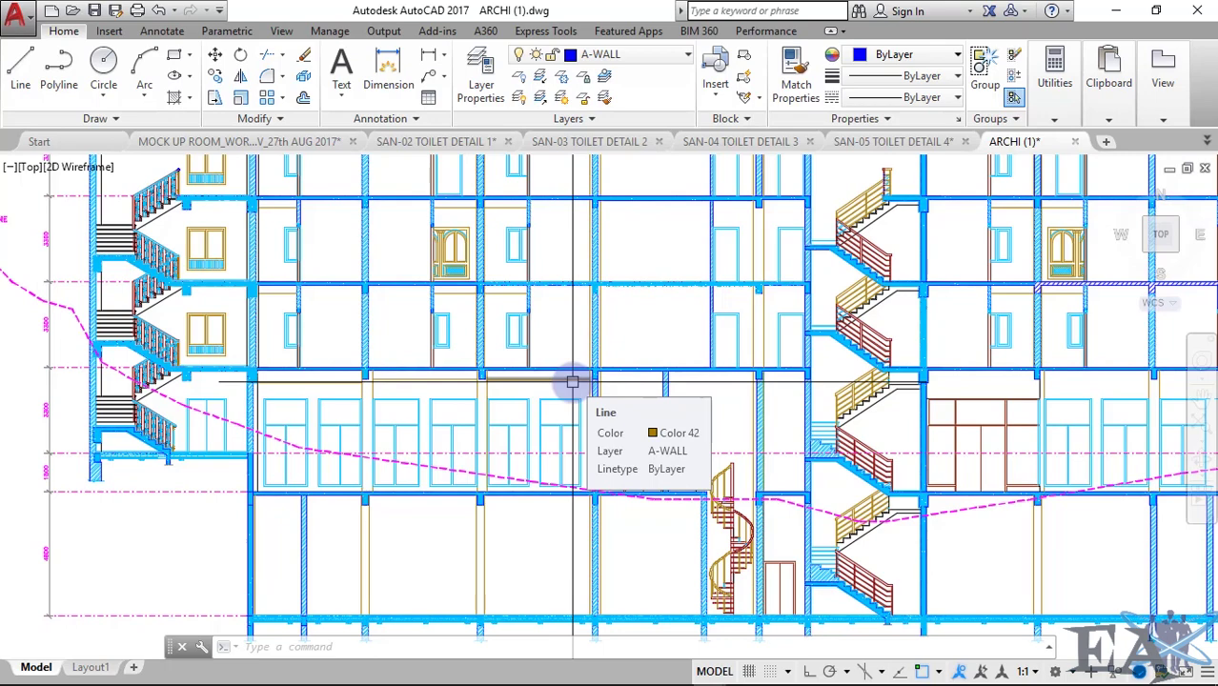
Switch to the SAN-05 TOILET DETAIL 4 drawing and adjust the zoom.
left_click(882, 142)
scroll(696, 381, "up", 5)
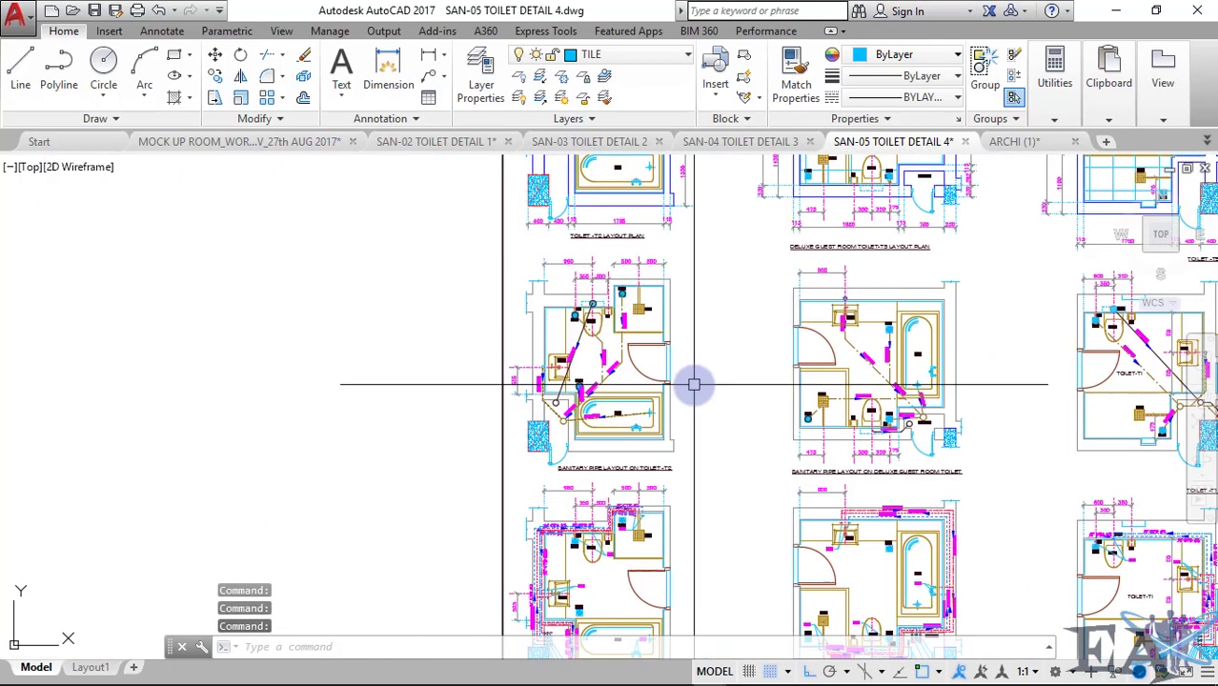
scroll(617, 359, "up", 2)
scroll(617, 359, "down", 2)
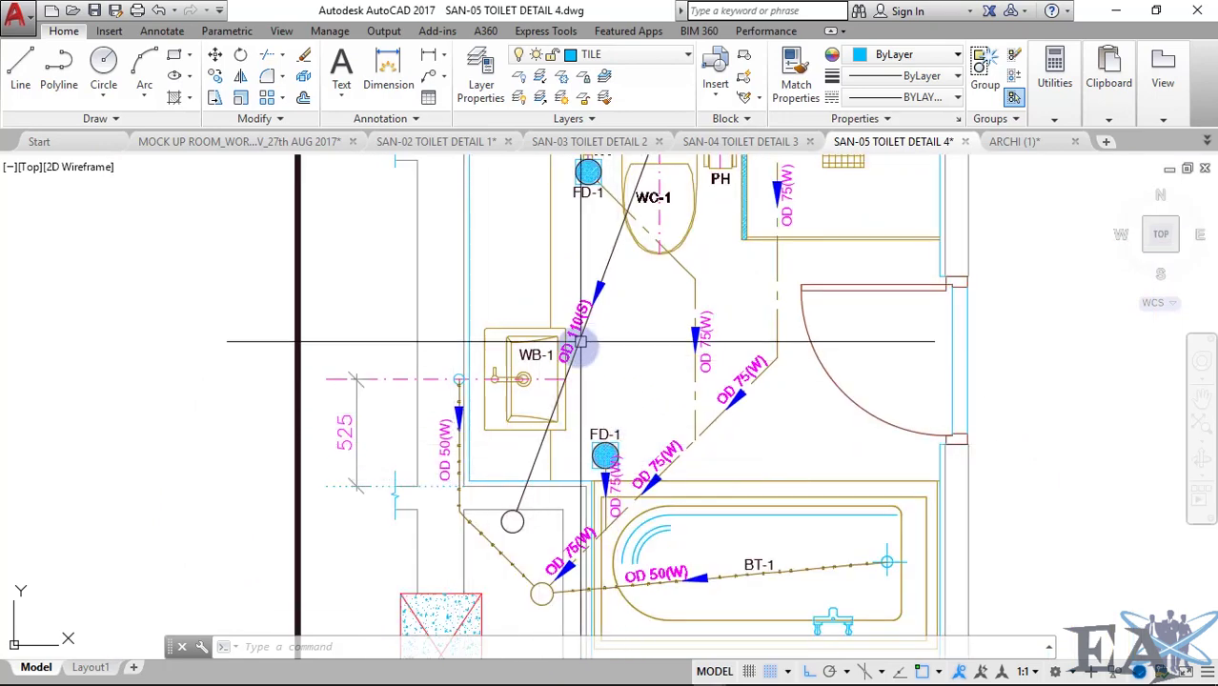
scroll(579, 336, "up", 4)
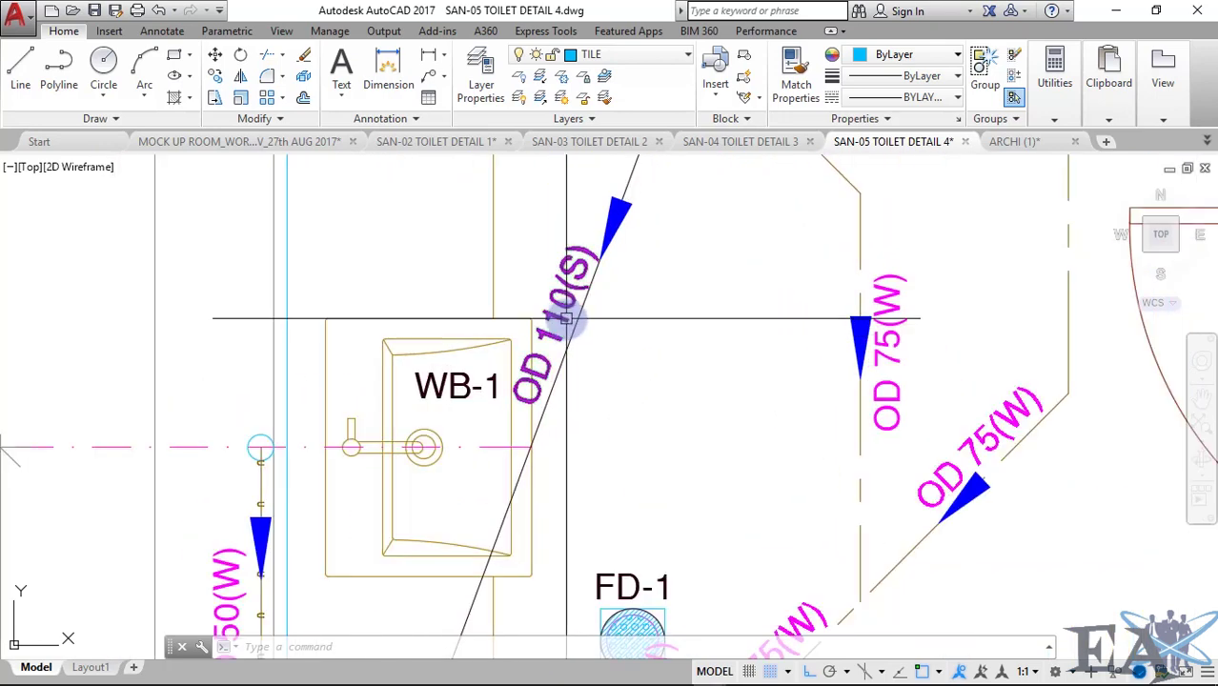
scroll(650, 309, "down", 3)
Pan past the WC, hand shower and bathtub BT-1 to the T-2 sanitary layout.
middle_click_drag(655, 315, 645, 462)
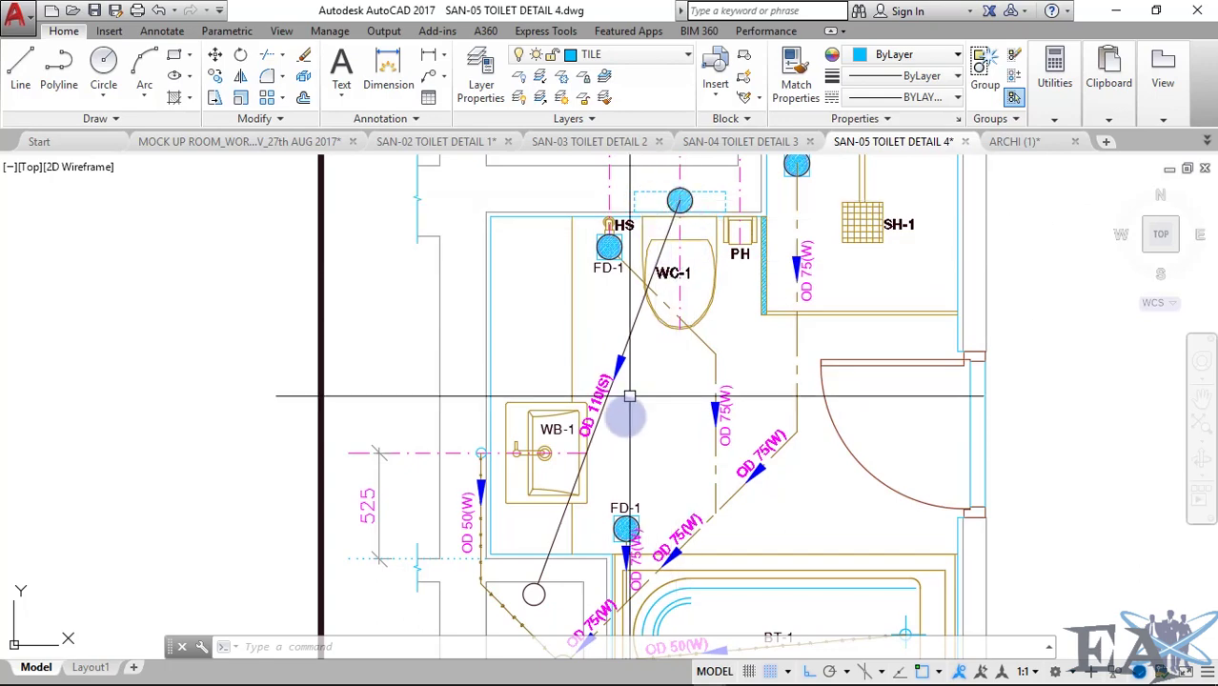
mouse_move(541, 584)
middle_mouse_down()
mouse_move(448, 520)
mouse_move(430, 411)
middle_mouse_up()
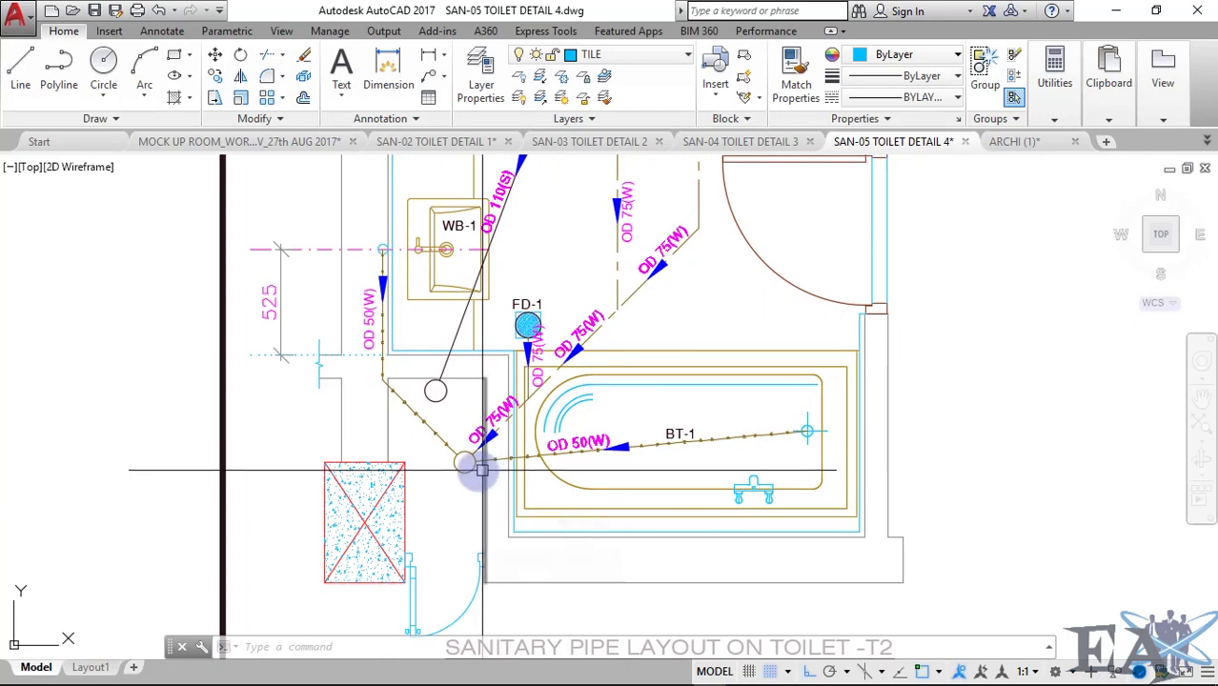
scroll(712, 435, "down", 5)
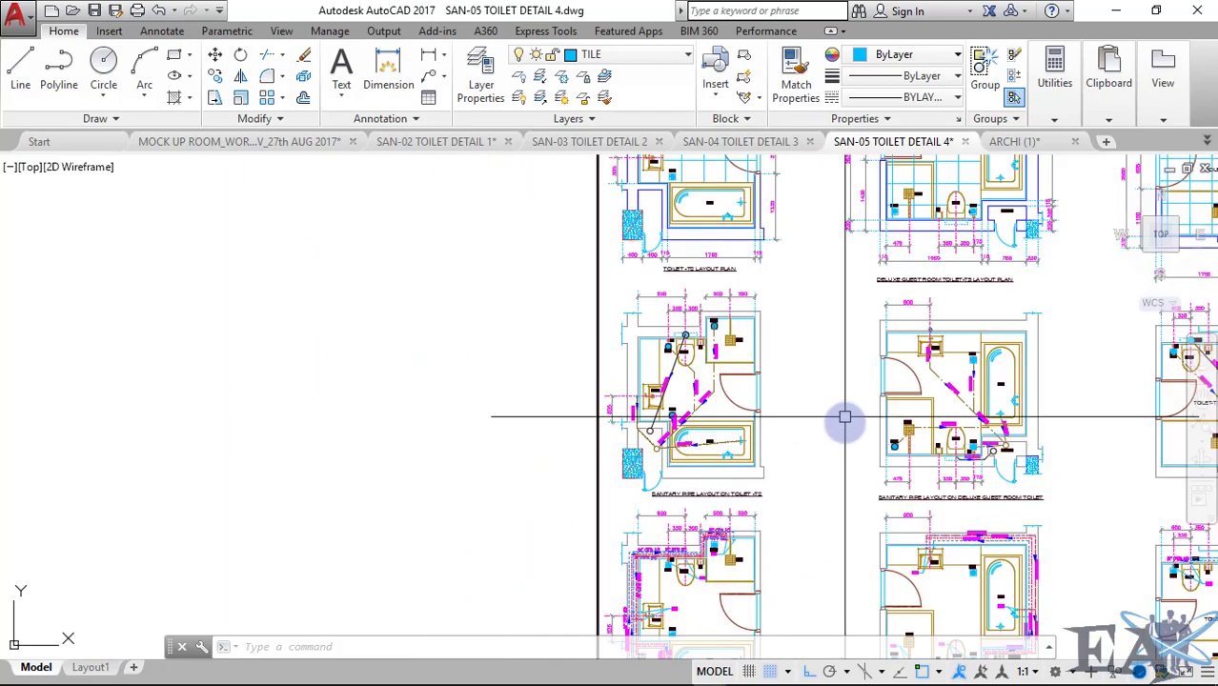
middle_click_drag(845, 416, 688, 342)
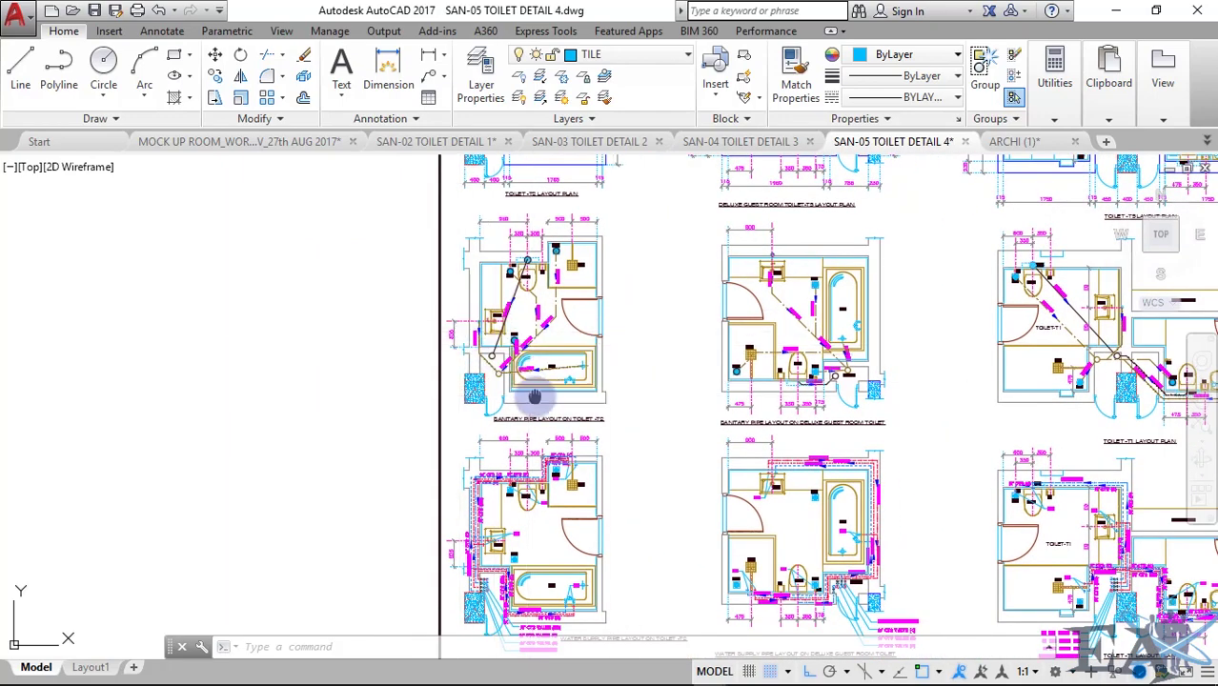
middle_click_drag(535, 396, 569, 314)
Zoom over the T-2 water supply layout, showing valves, WB-1, WC-1 and SH-1 with dimensions.
scroll(572, 440, "up", 3)
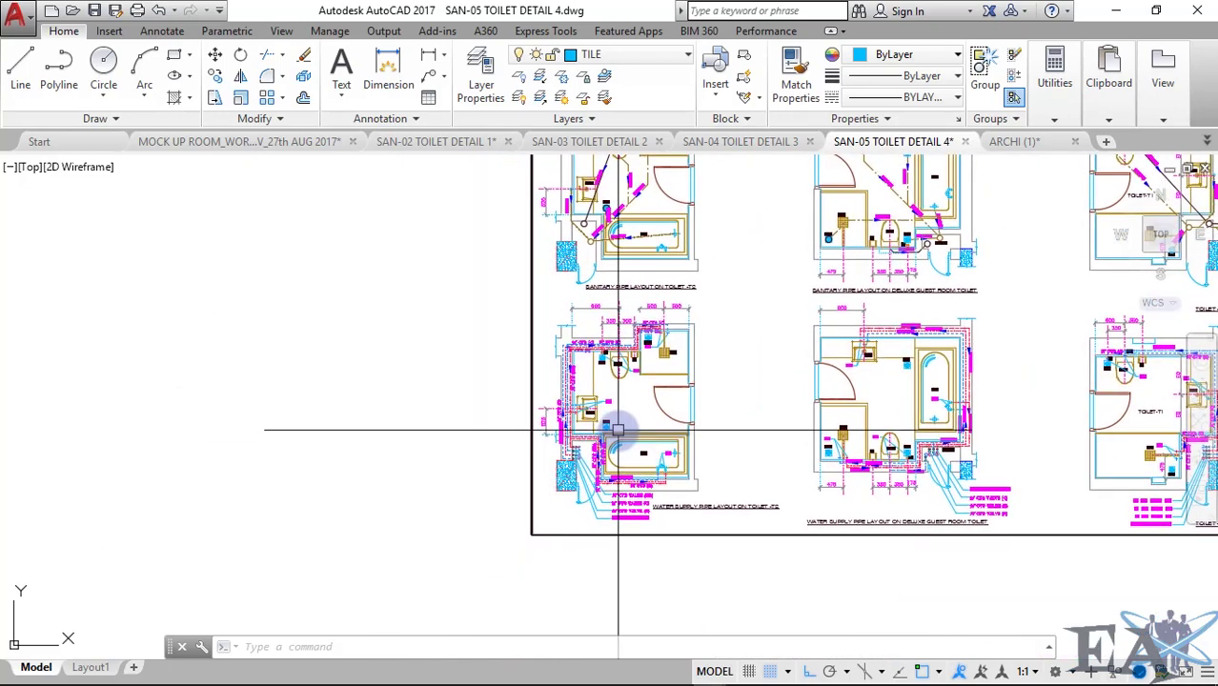
scroll(620, 410, "up", 3)
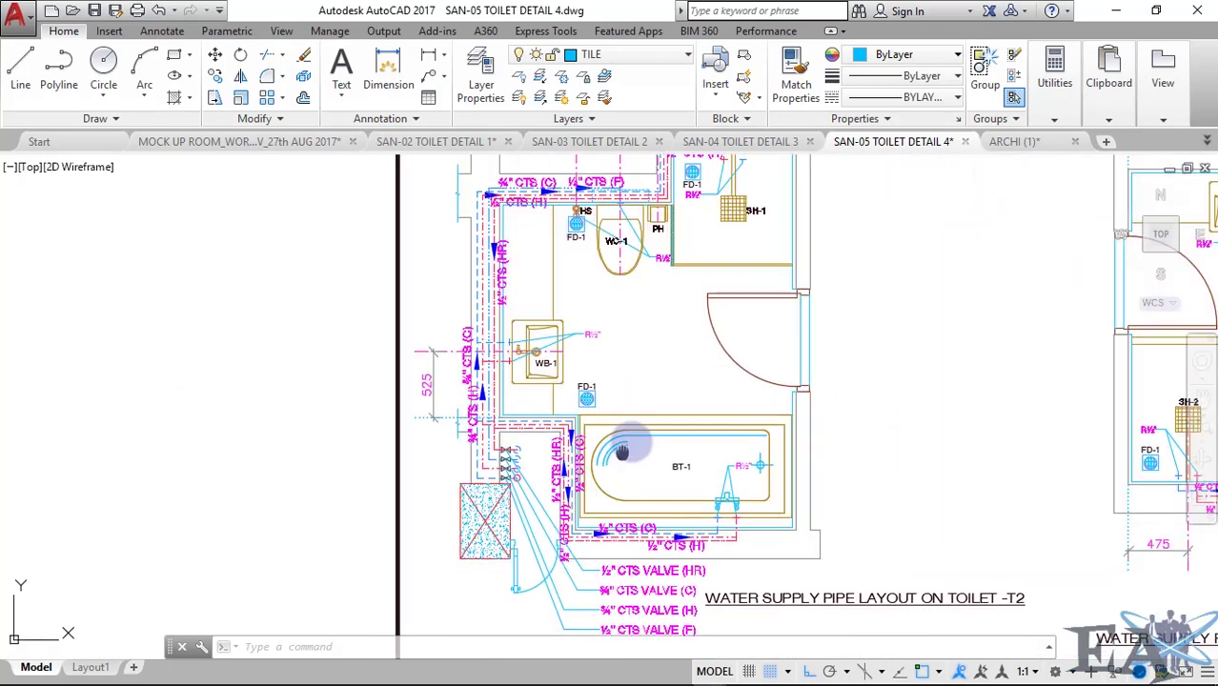
scroll(610, 286, "down", 3)
mouse_move(534, 167)
middle_mouse_down()
mouse_move(578, 236)
mouse_move(578, 311)
middle_mouse_up()
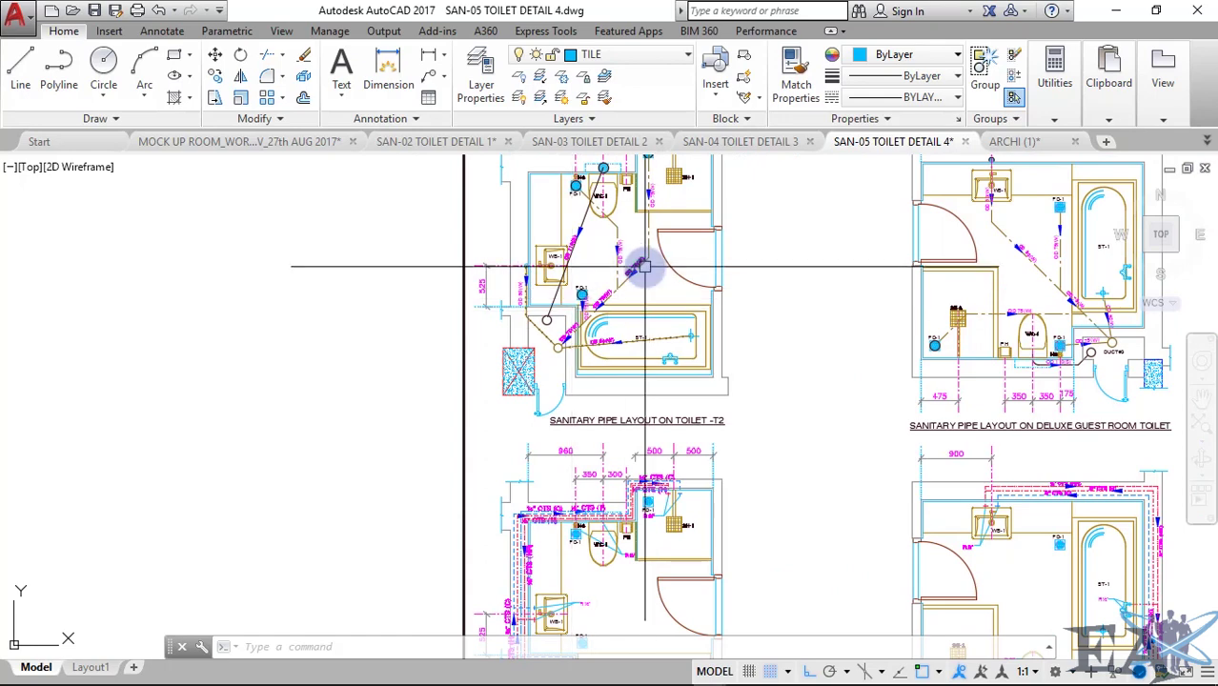
scroll(634, 462, "down", 4)
scroll(632, 429, "up", 4)
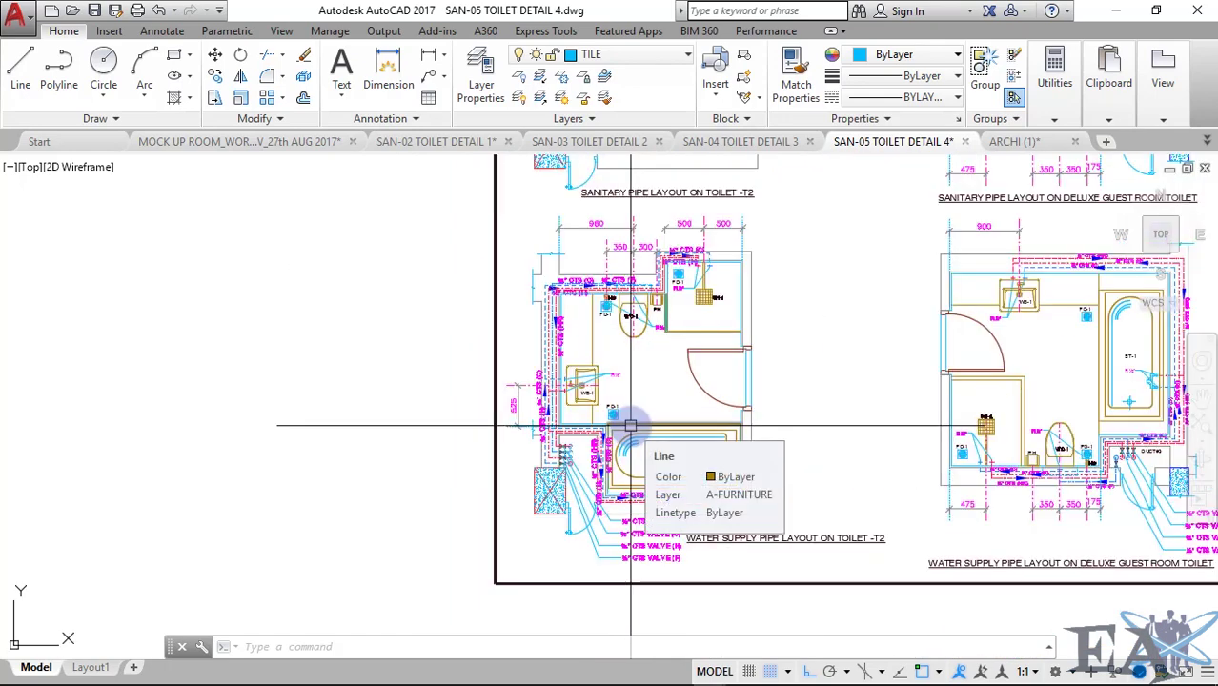
scroll(630, 428, "up", 3)
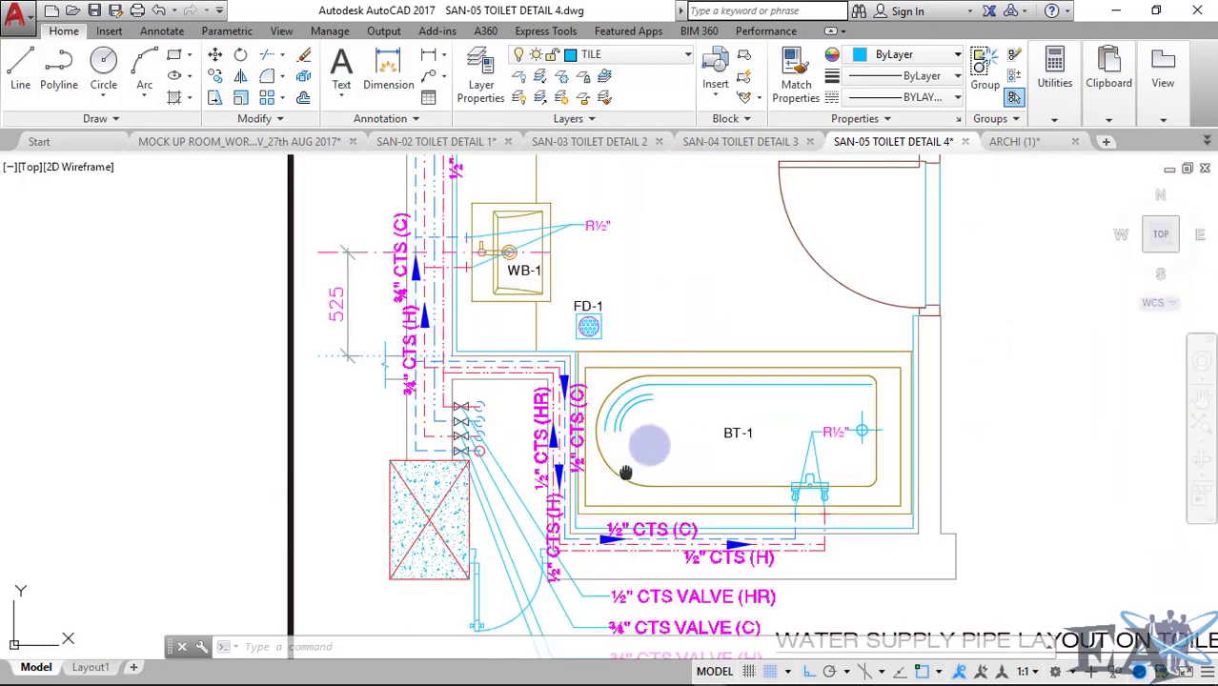
scroll(554, 410, "up", 4)
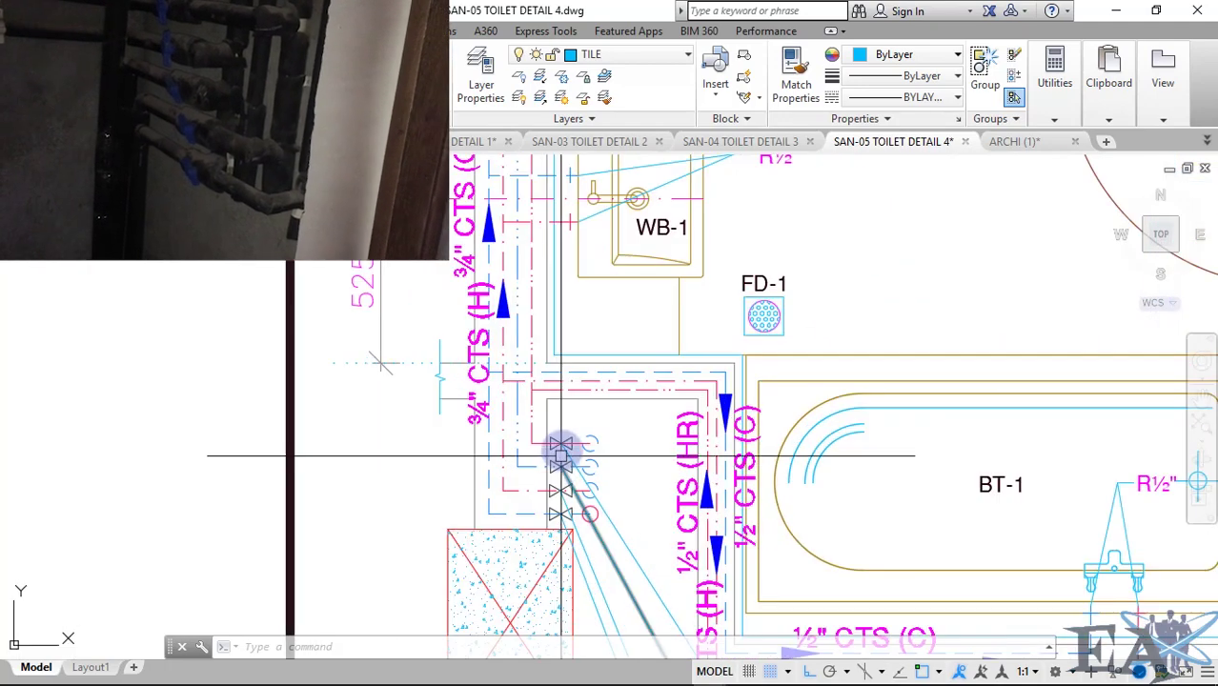
scroll(581, 529, "down", 5)
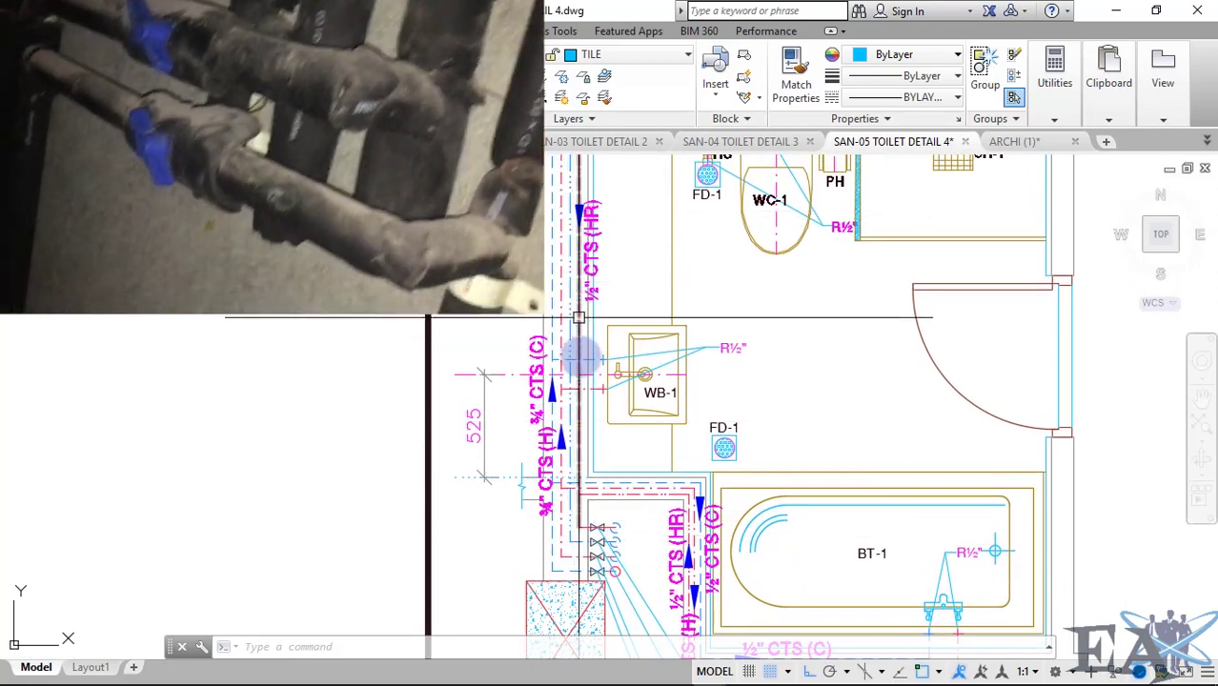
middle_click_drag(536, 173, 536, 335)
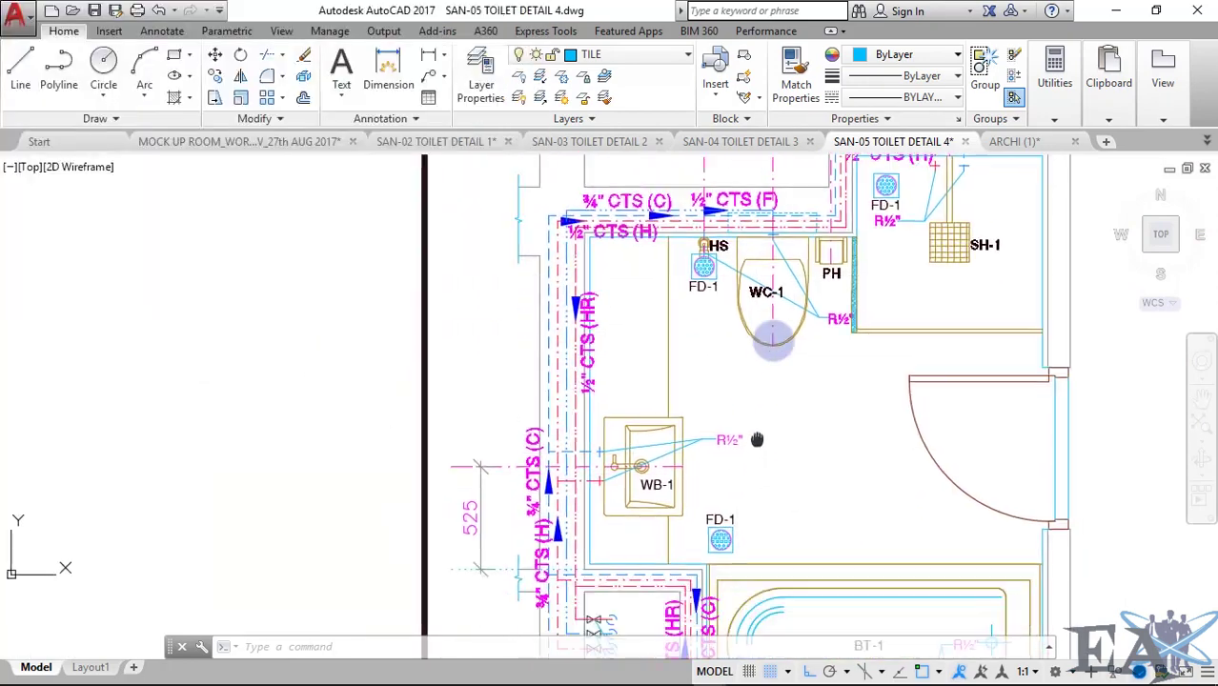
Follow the CTS pipe labels from WB-1 and bathtub BT-1 up to WC-1 and SH-1.
middle_click_drag(760, 543, 779, 311)
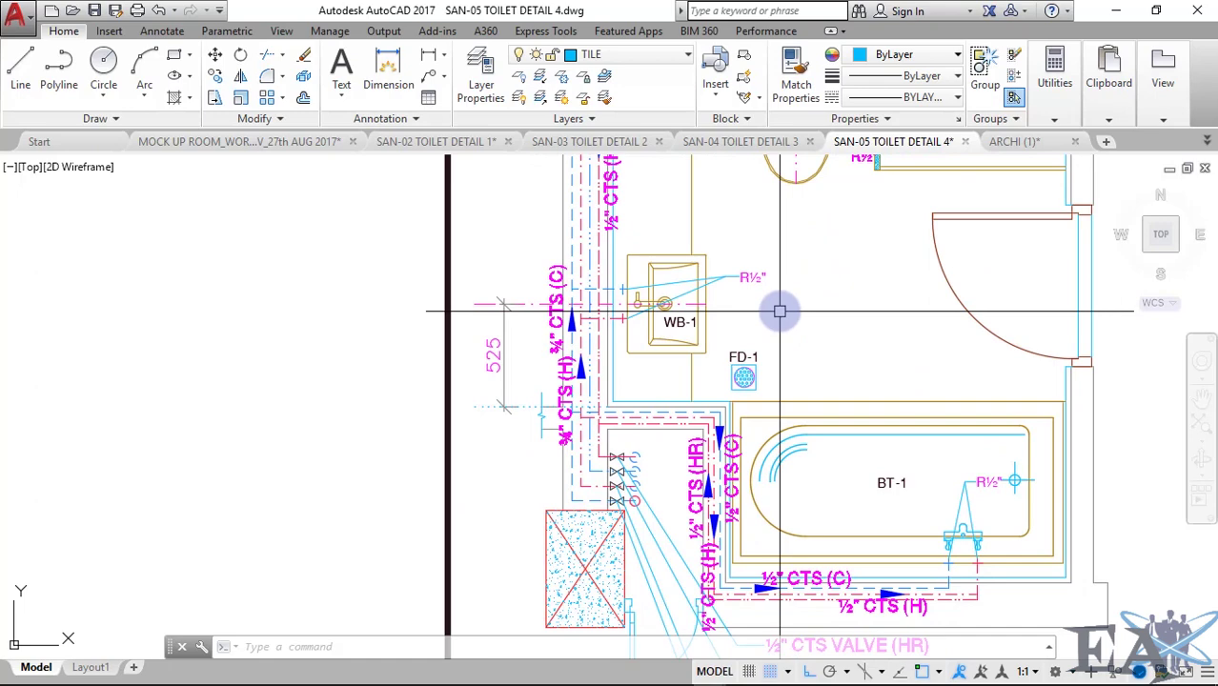
scroll(578, 301, "up", 2)
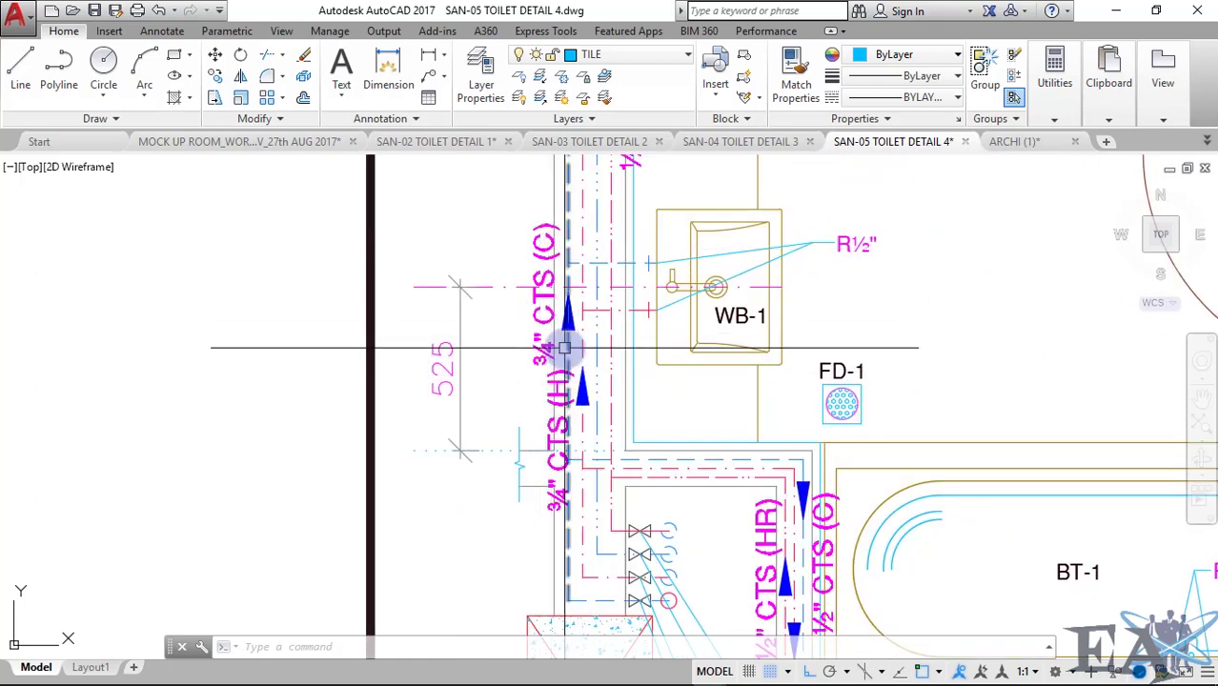
scroll(565, 348, "up", 2)
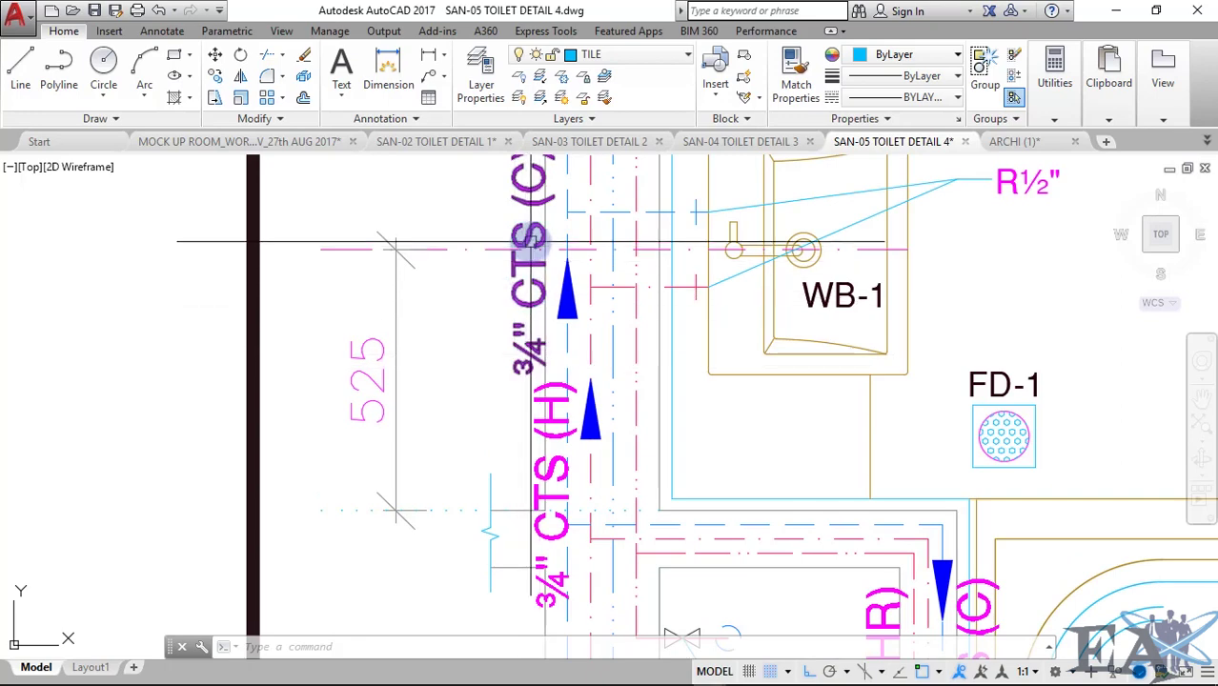
middle_click_drag(530, 240, 523, 343)
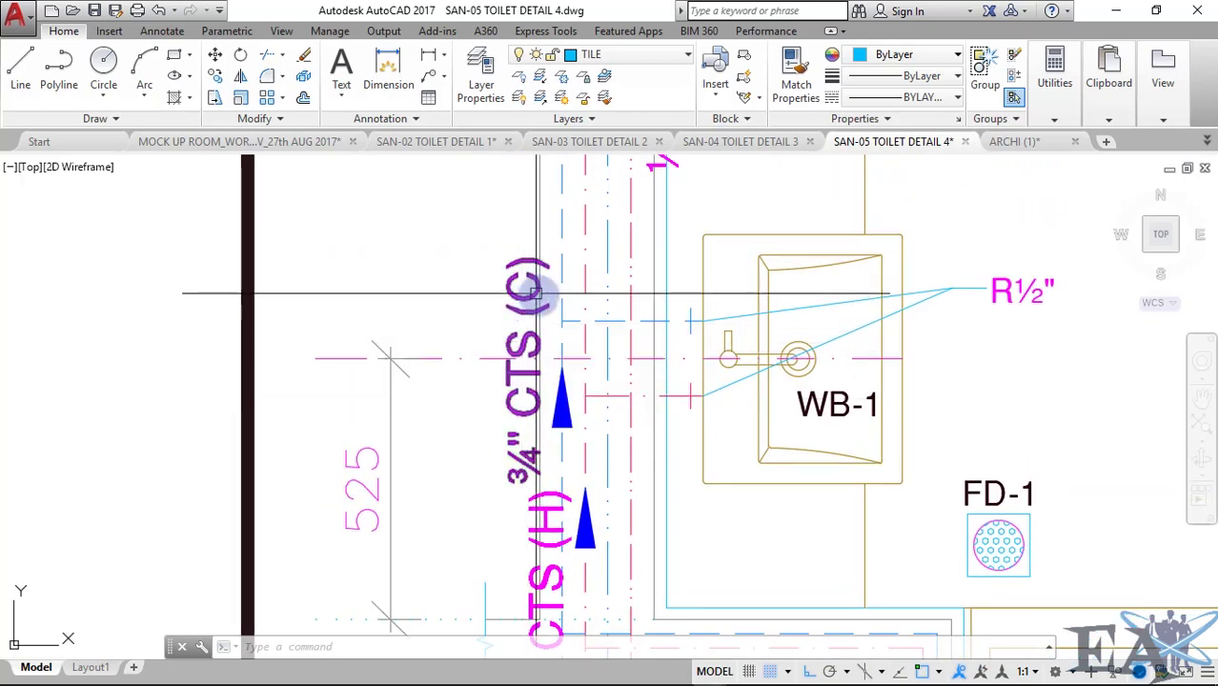
scroll(521, 291, "down", 4)
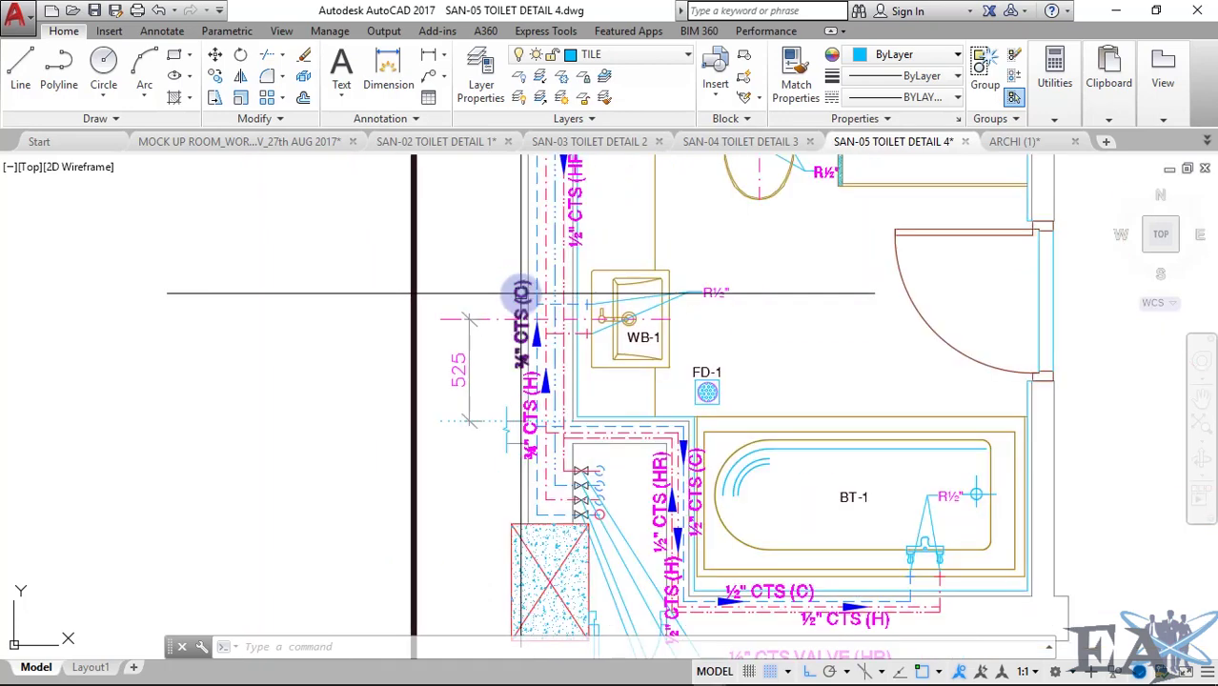
mouse_move(522, 296)
middle_mouse_down()
mouse_move(535, 340)
mouse_move(572, 286)
mouse_move(576, 356)
middle_mouse_up()
scroll(639, 267, "up", 3)
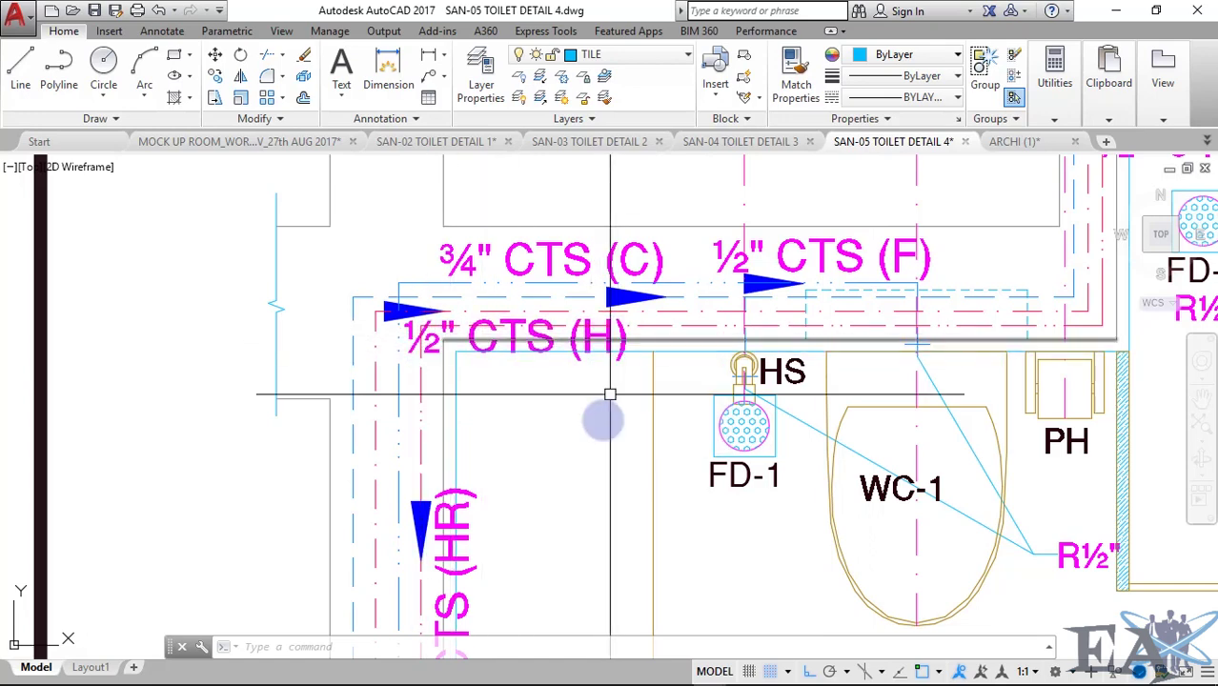
middle_click_drag(604, 413, 633, 288)
scroll(592, 416, "down", 2)
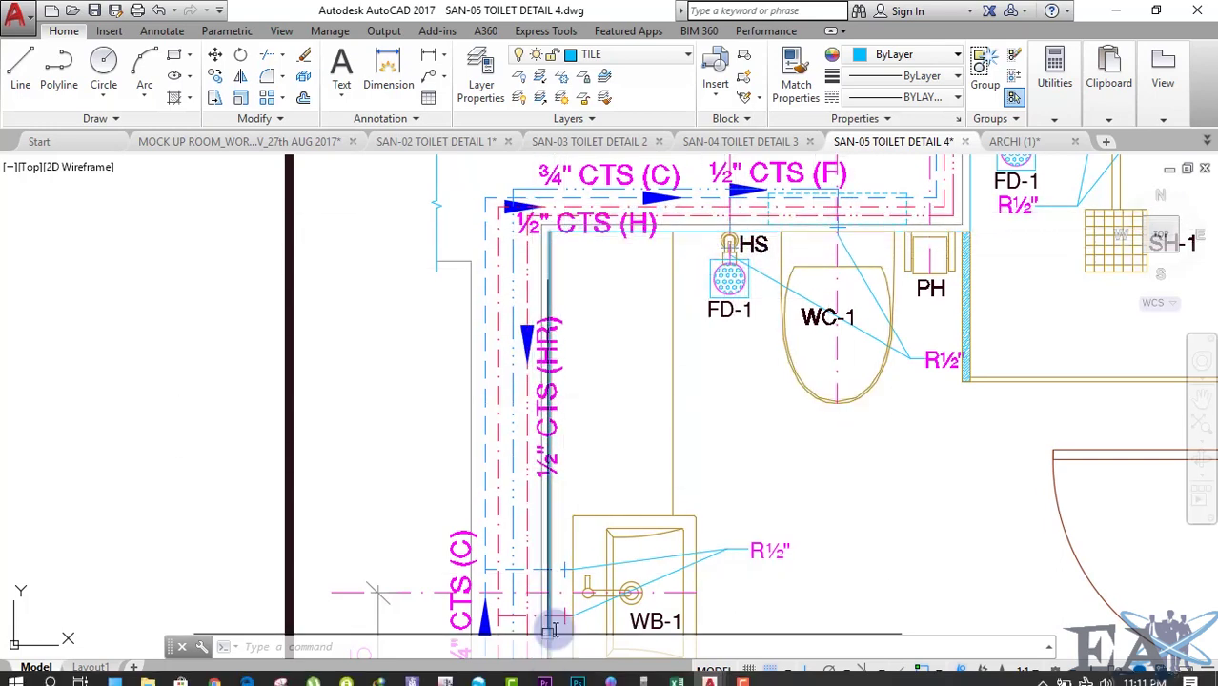
Trace the ½-inch CTS (HR) run to WB-1 and BT-1, then view the whole plan with FD-1.
middle_click_drag(553, 629, 558, 562)
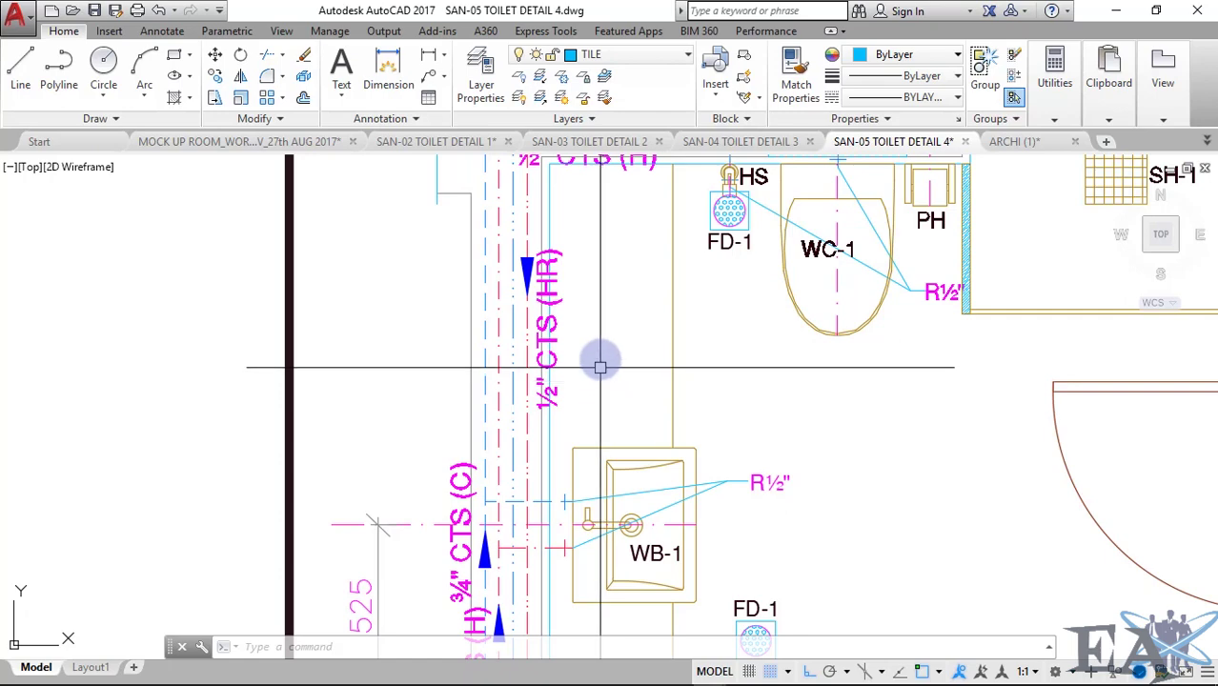
middle_click_drag(601, 367, 614, 439)
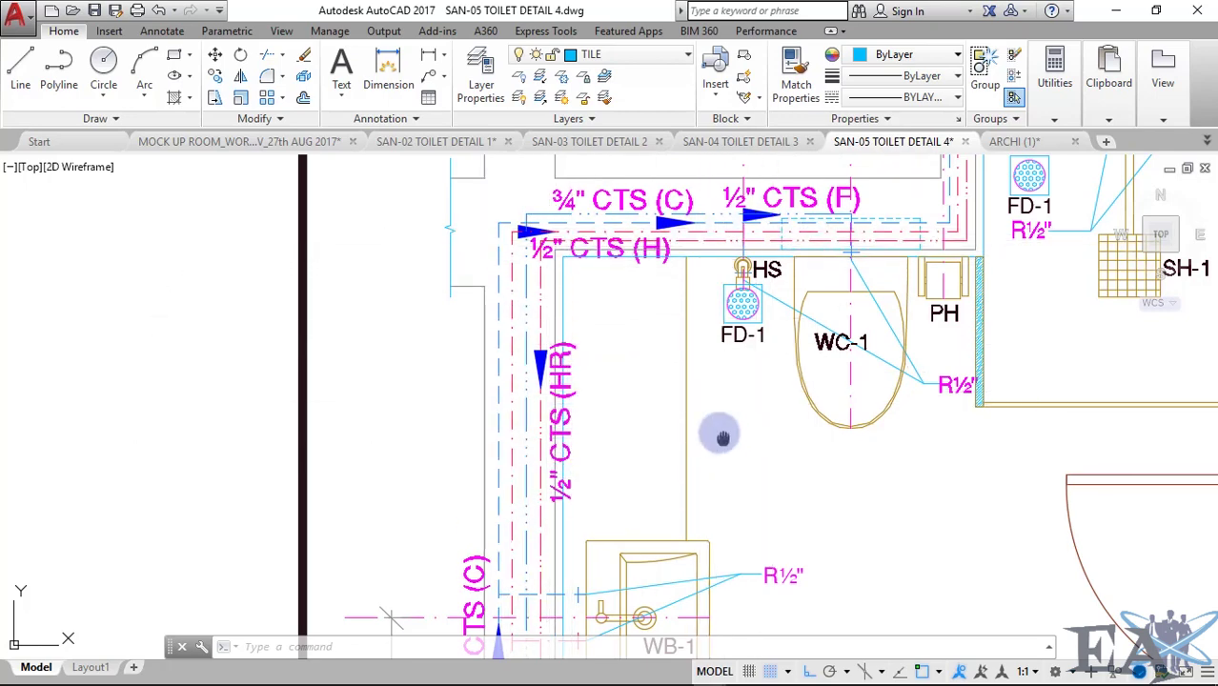
middle_click_drag(720, 427, 712, 361)
scroll(631, 525, "down", 2)
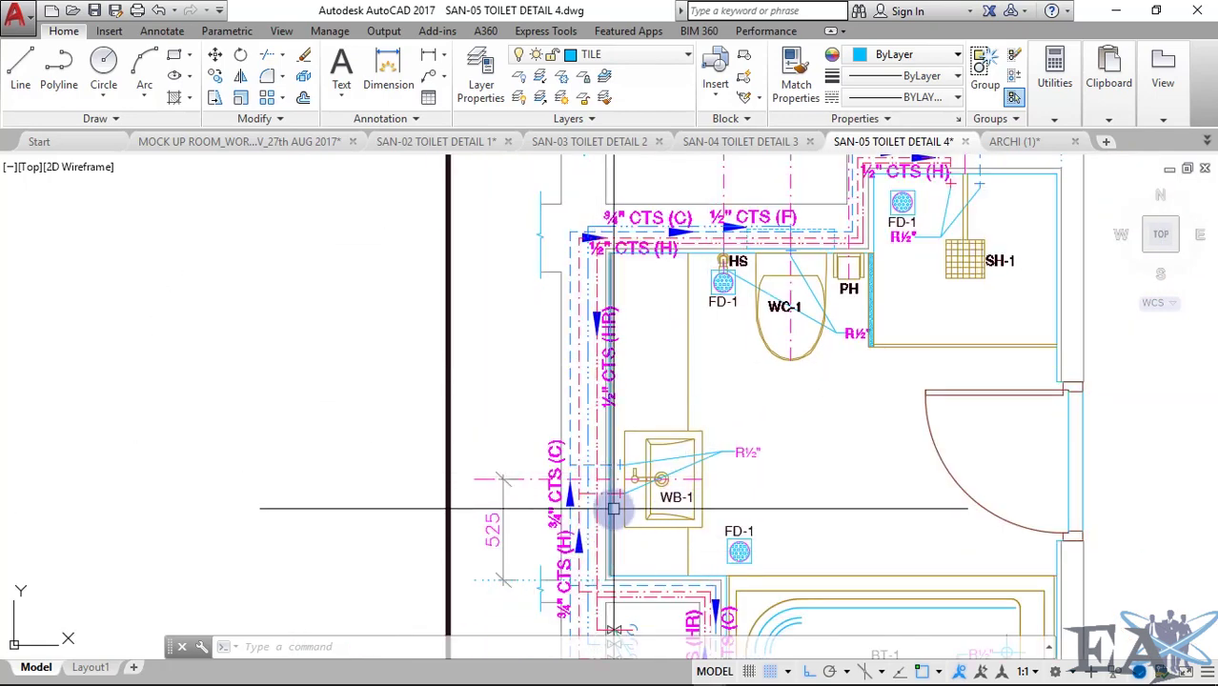
middle_click_drag(595, 504, 591, 428)
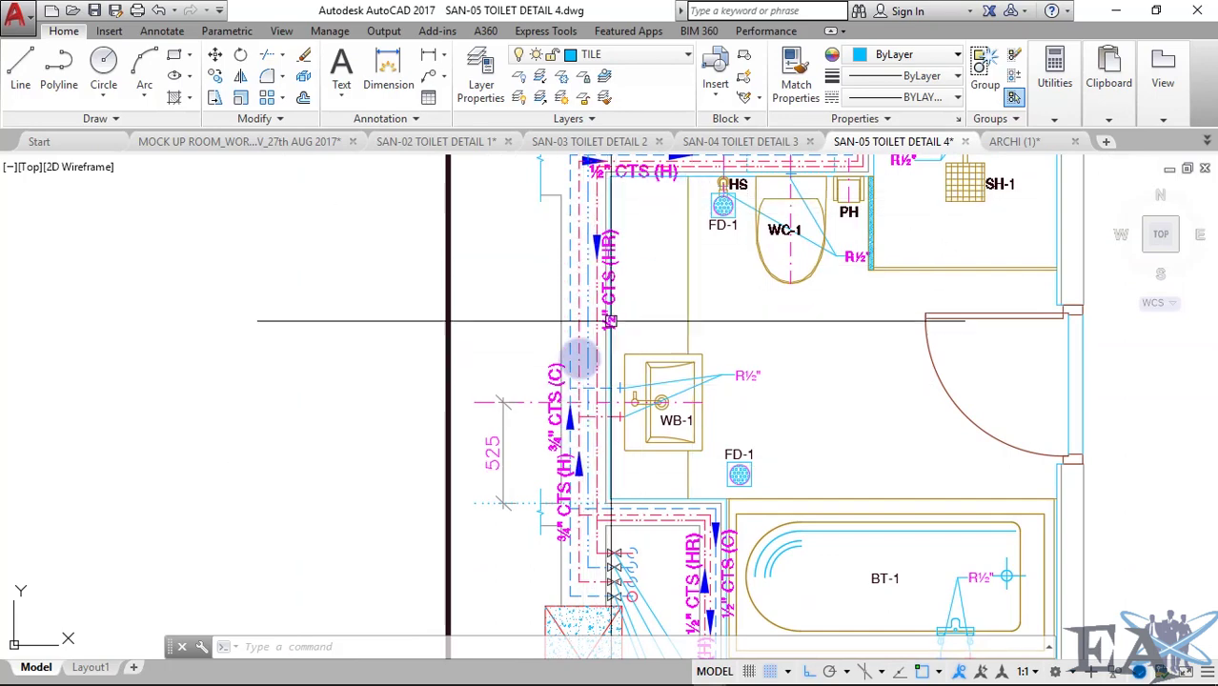
scroll(638, 442, "up", 4)
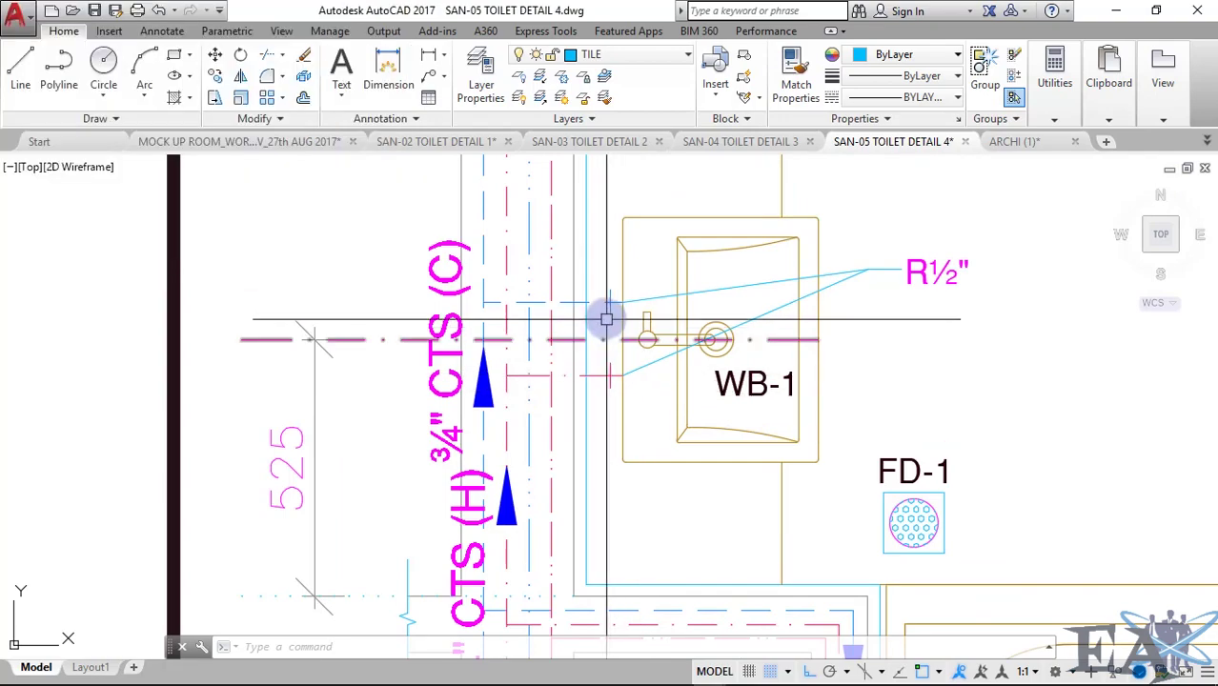
scroll(606, 312, "down", 3)
mouse_move(670, 403)
middle_mouse_down()
mouse_move(670, 199)
mouse_move(647, 665)
middle_mouse_up()
middle_click_drag(843, 187, 842, 290)
scroll(843, 290, "up", 4)
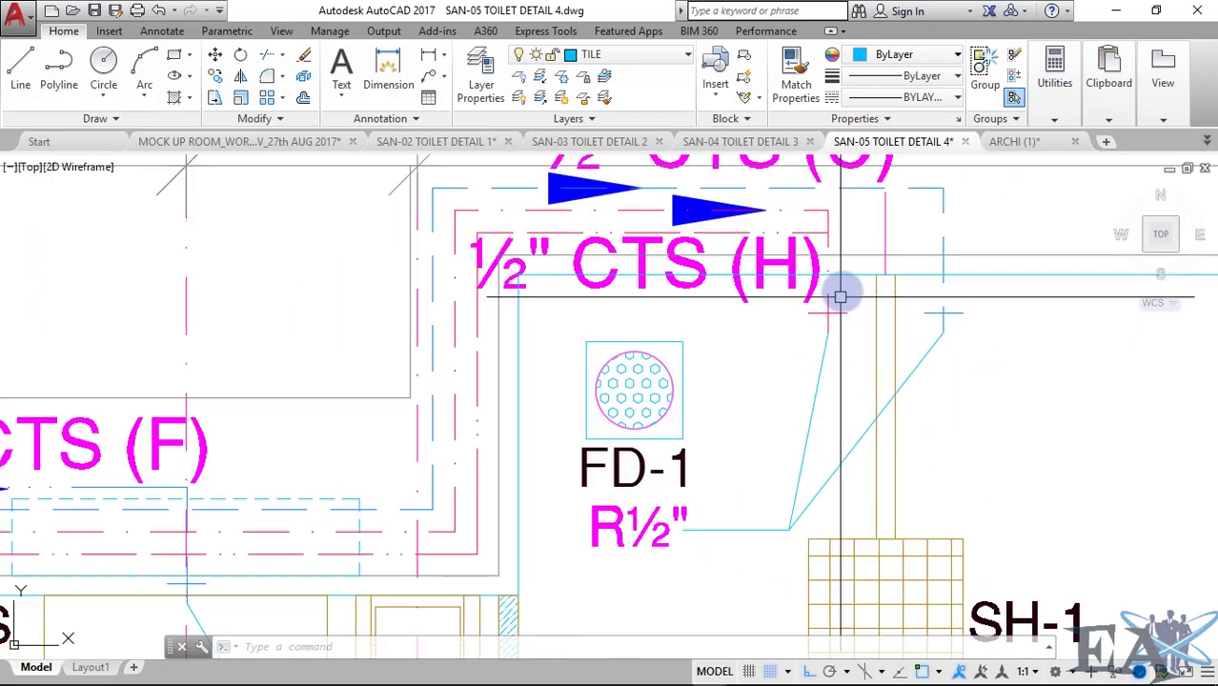
scroll(856, 214, "down", 1)
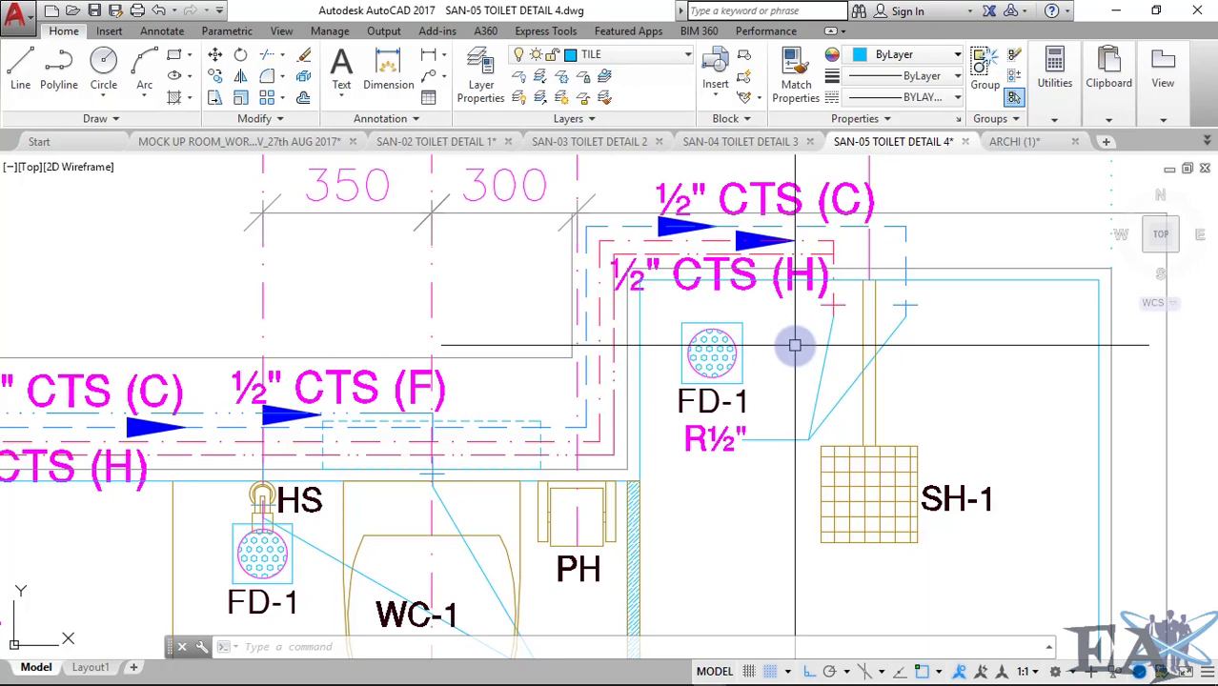
Pan to the CTS VALVE labels, then zoom out to the full SAN-05 sheet and title block.
scroll(795, 345, "down", 2)
scroll(808, 462, "down", 2)
middle_click_drag(807, 462, 821, 176)
scroll(821, 176, "up", 2)
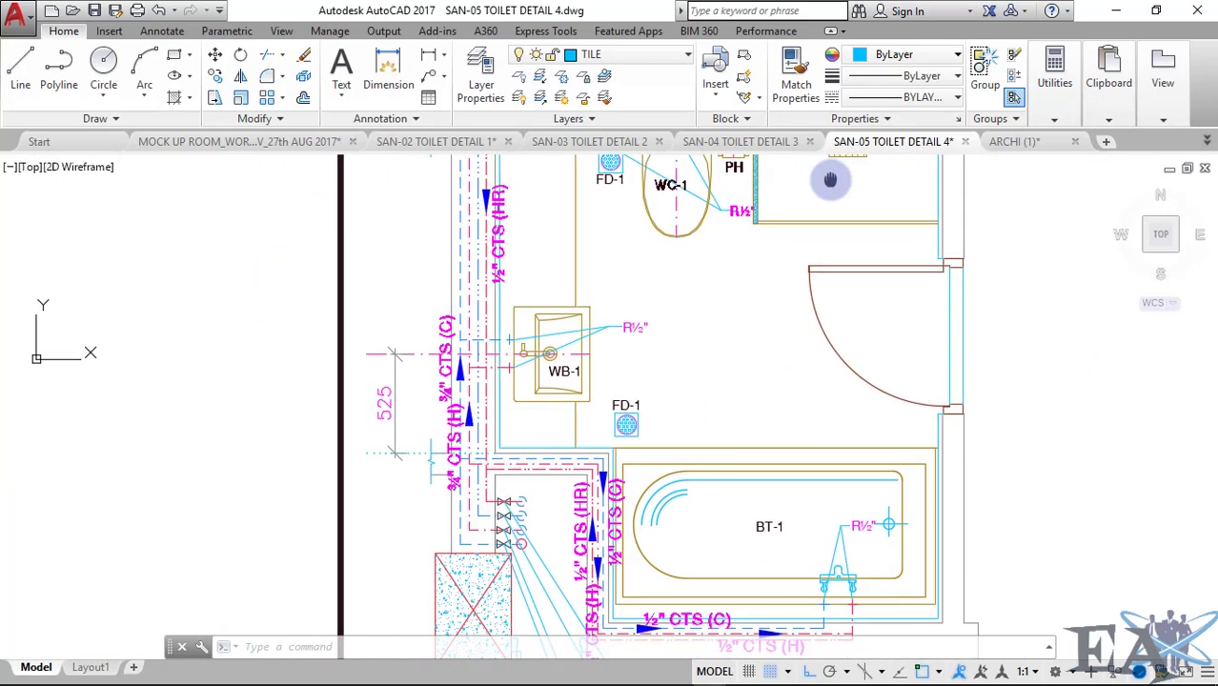
middle_click_drag(805, 560, 806, 381)
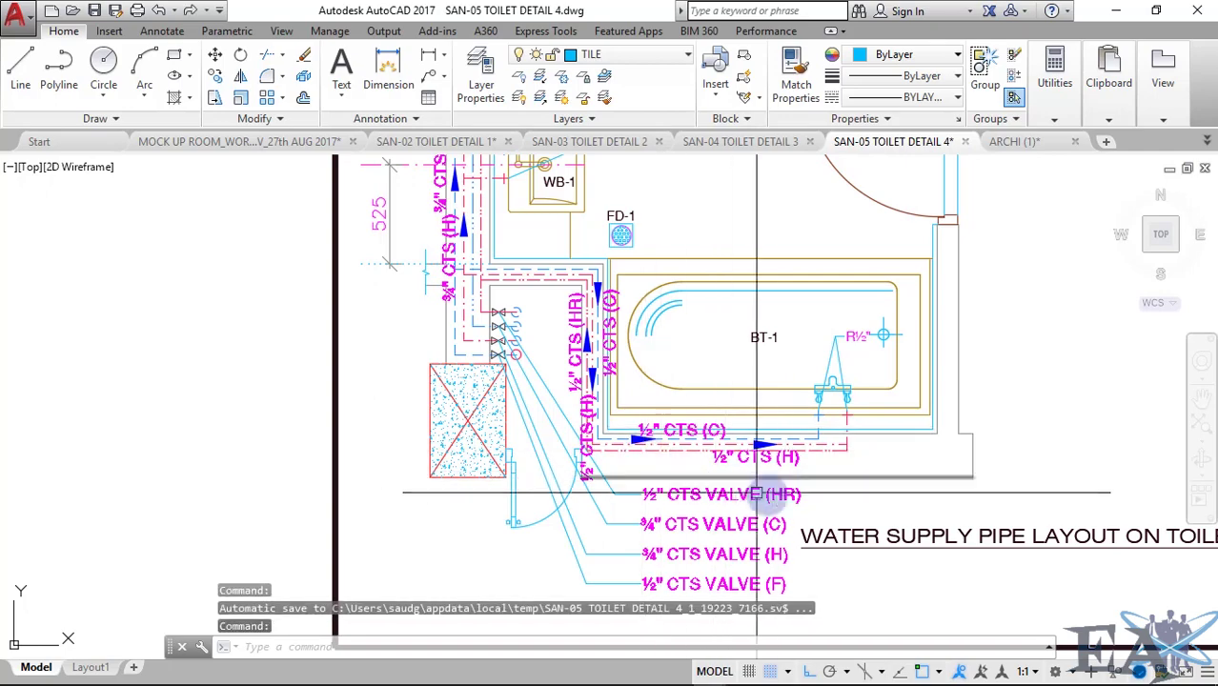
scroll(785, 516, "down", 5)
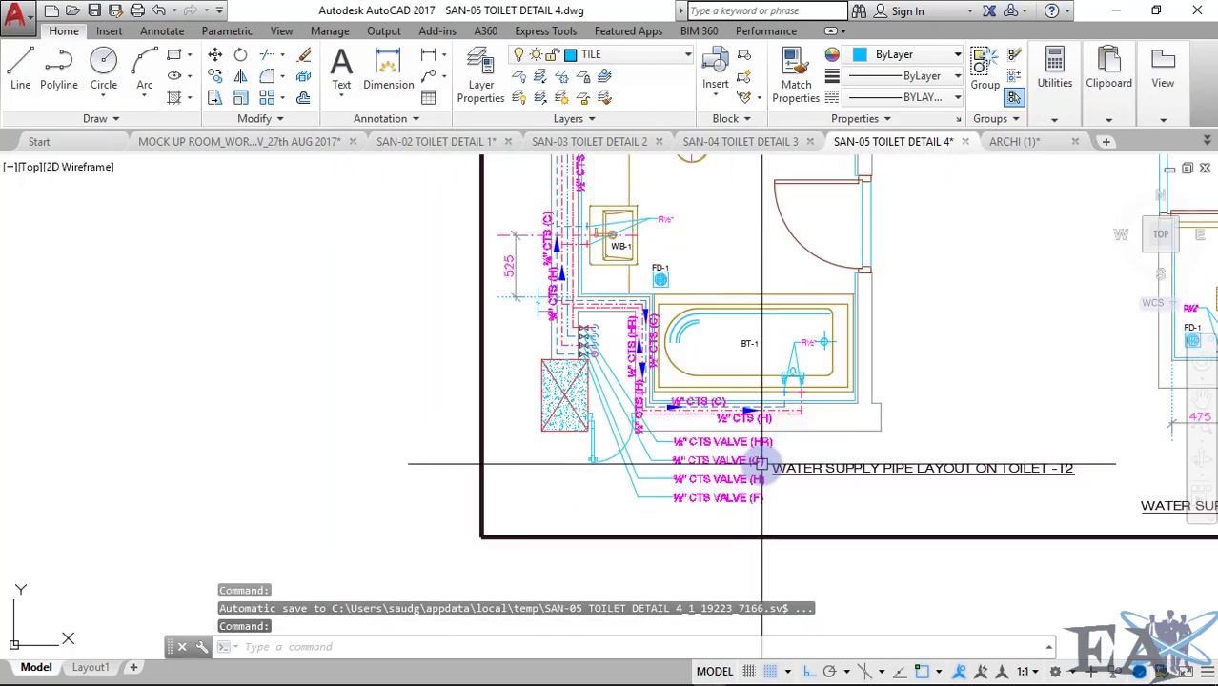
scroll(763, 464, "down", 3)
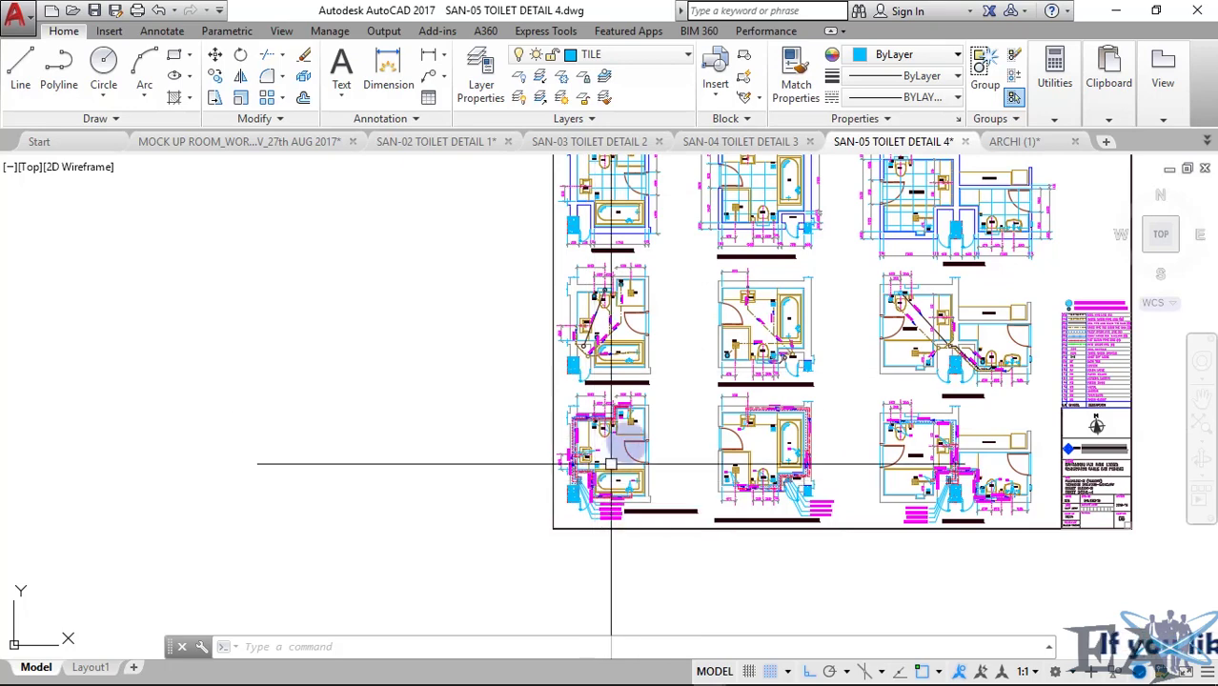
Open SAN-08 RAIN WATER PIPE 1.dwg from 1. Mail Drawings > BLOCK-2 FINAL SANITARY.
left_click(1117, 11)
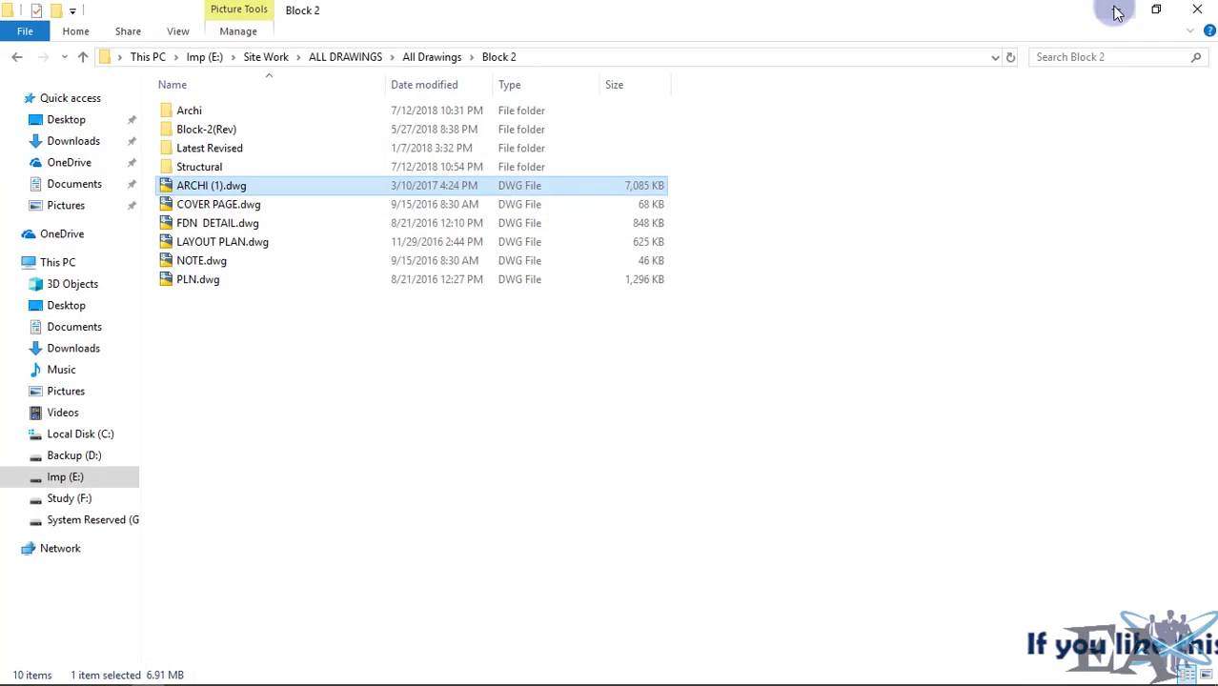
left_click(83, 58)
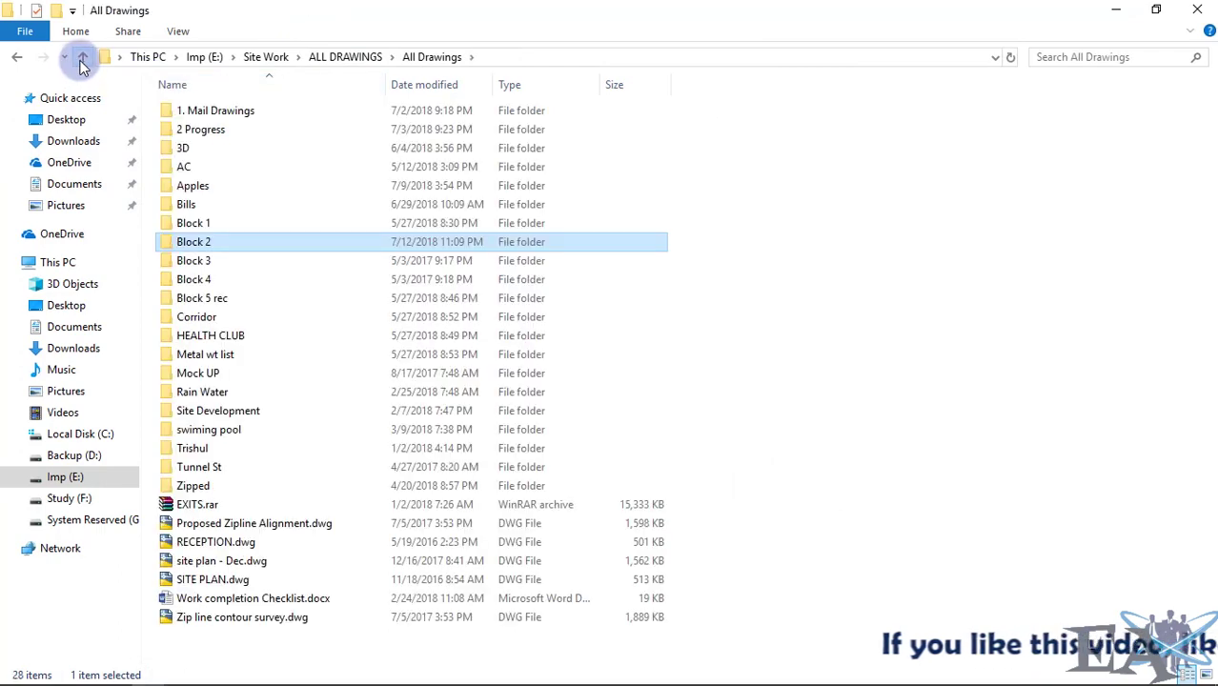
double_click(233, 111)
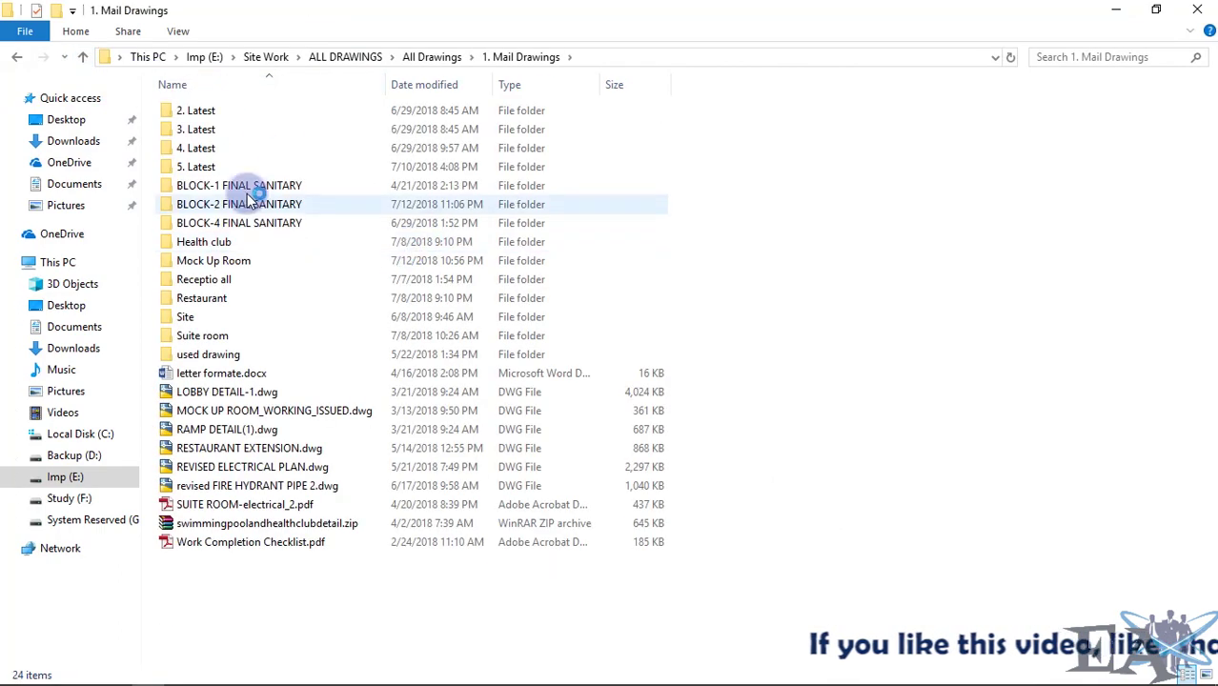
double_click(259, 207)
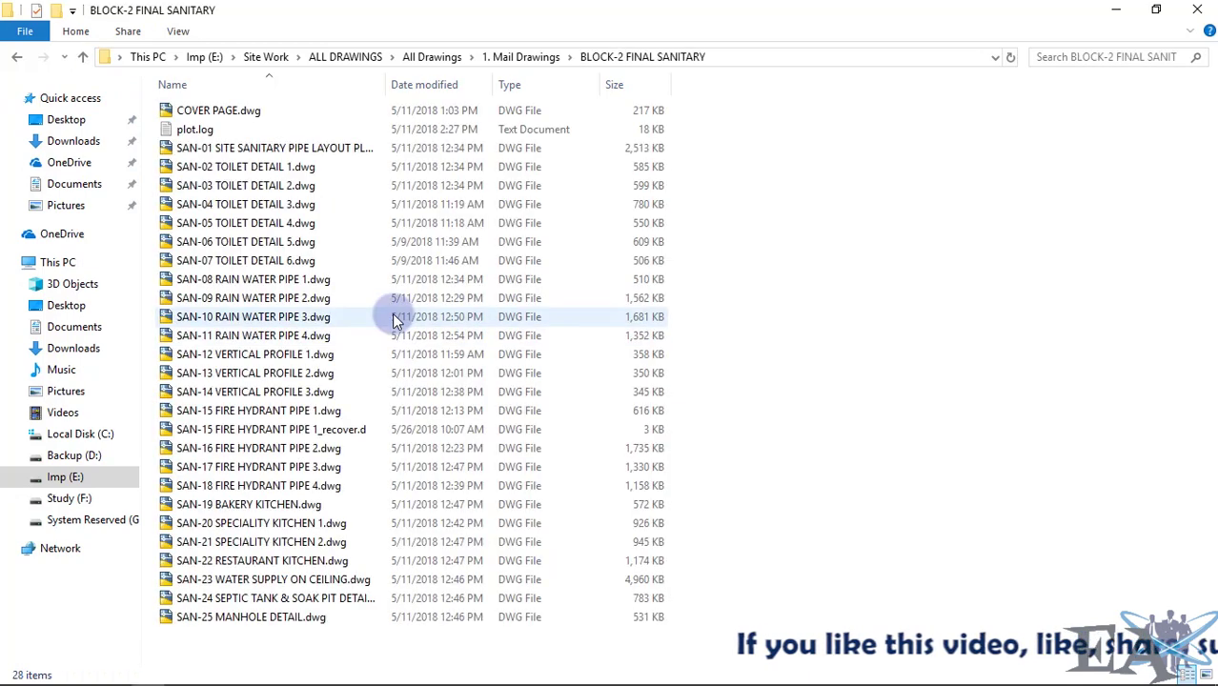
double_click(261, 281)
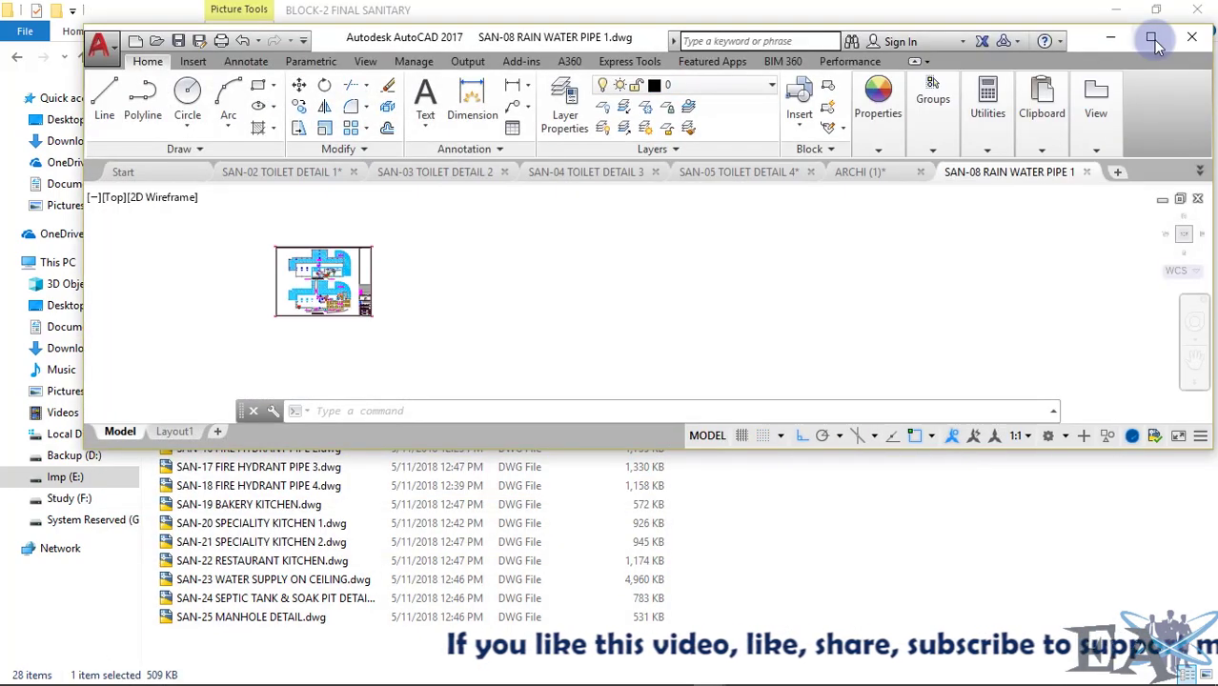
Maximize AutoCAD, glance at ARCHI (1), then open SAN-12 VERTICAL PROFILE 1.dwg from Explorer.
left_click(1151, 38)
scroll(274, 334, "up", 8)
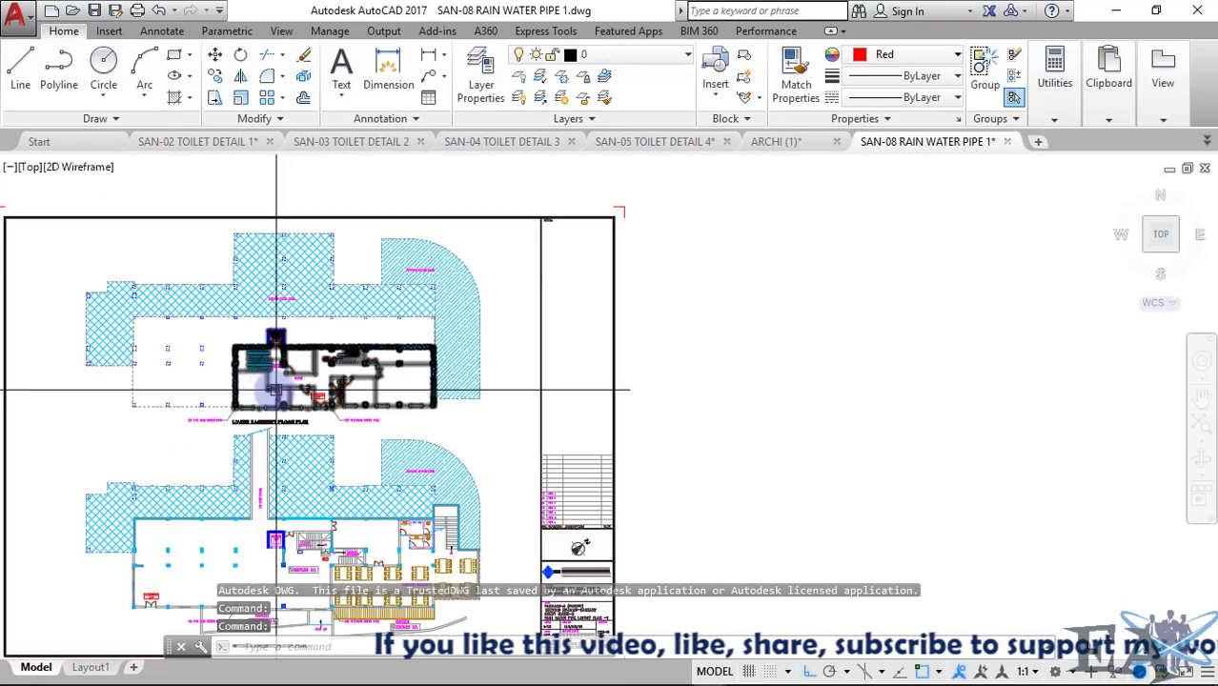
scroll(322, 398, "up", 6)
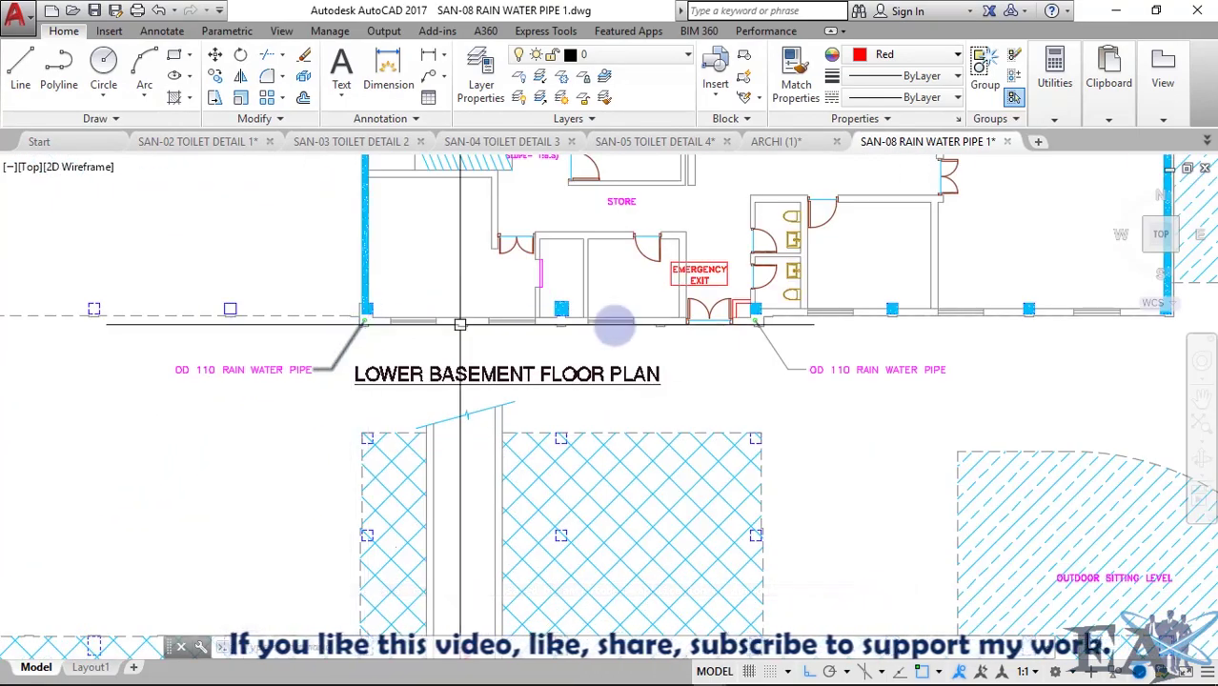
scroll(835, 371, "down", 8)
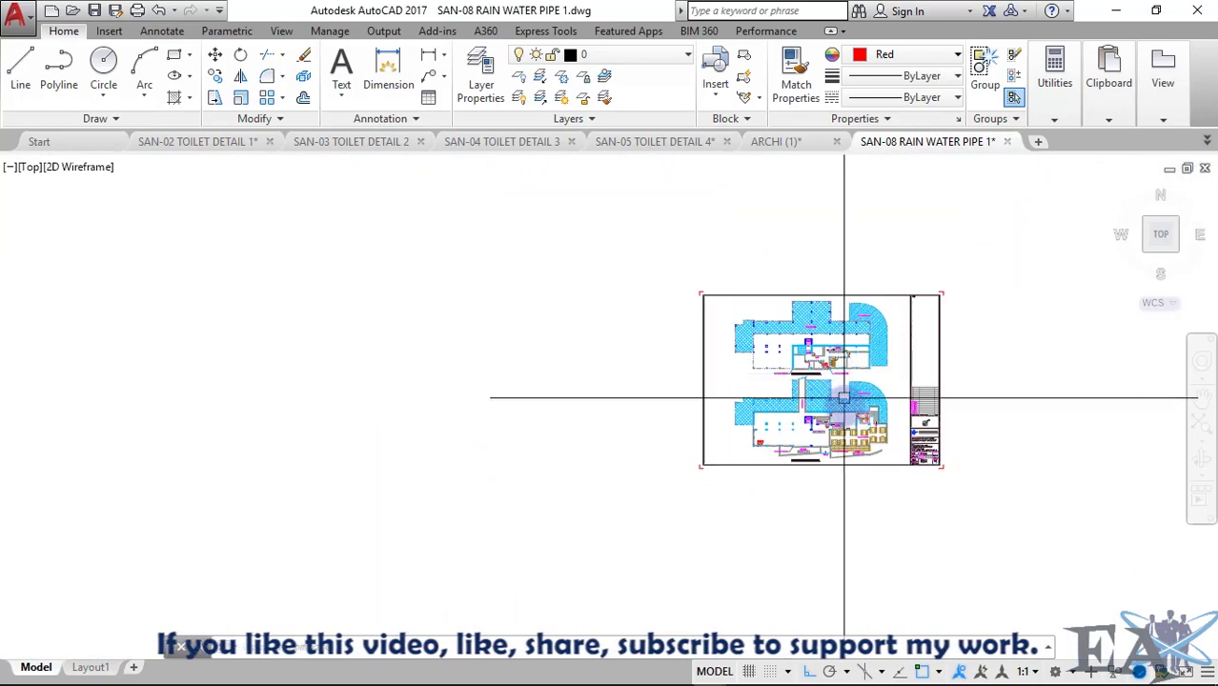
left_click(775, 141)
scroll(698, 386, "down", 3)
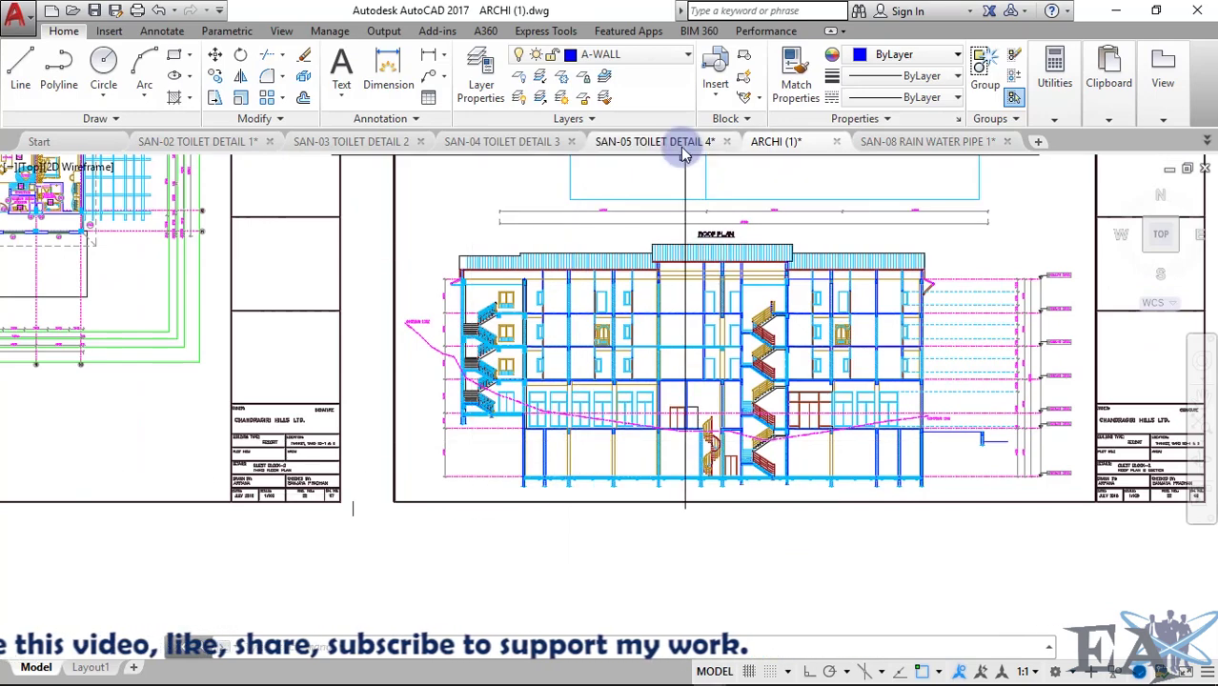
left_click(1116, 12)
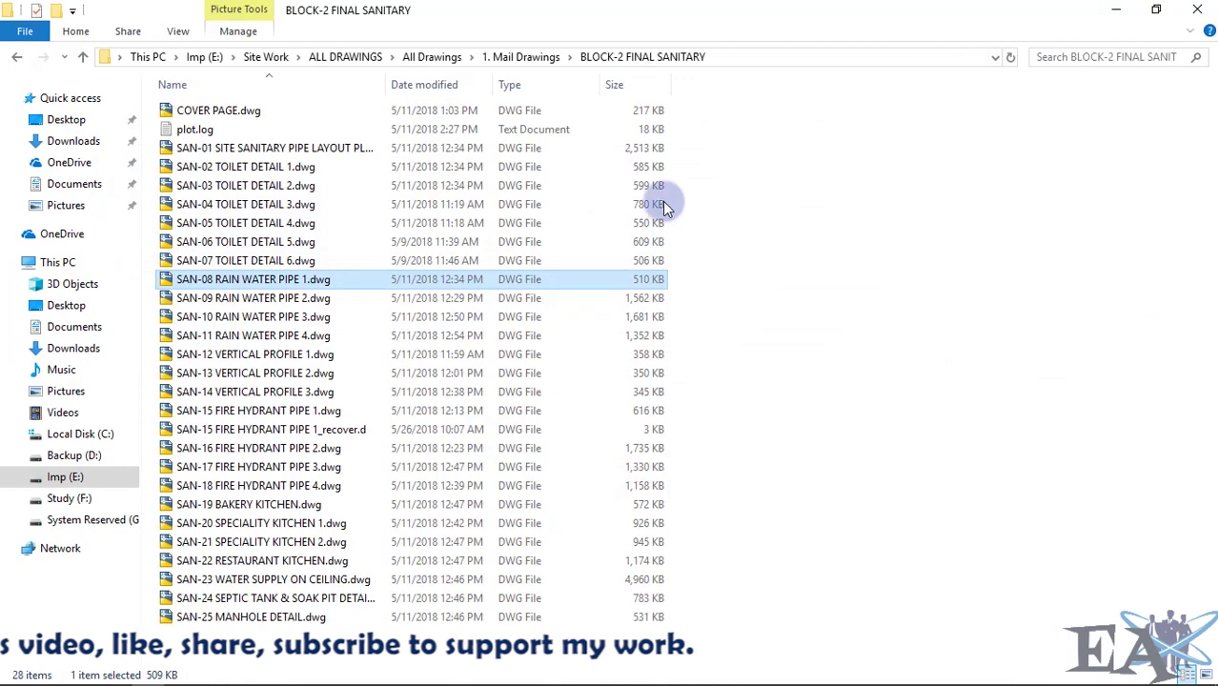
double_click(304, 354)
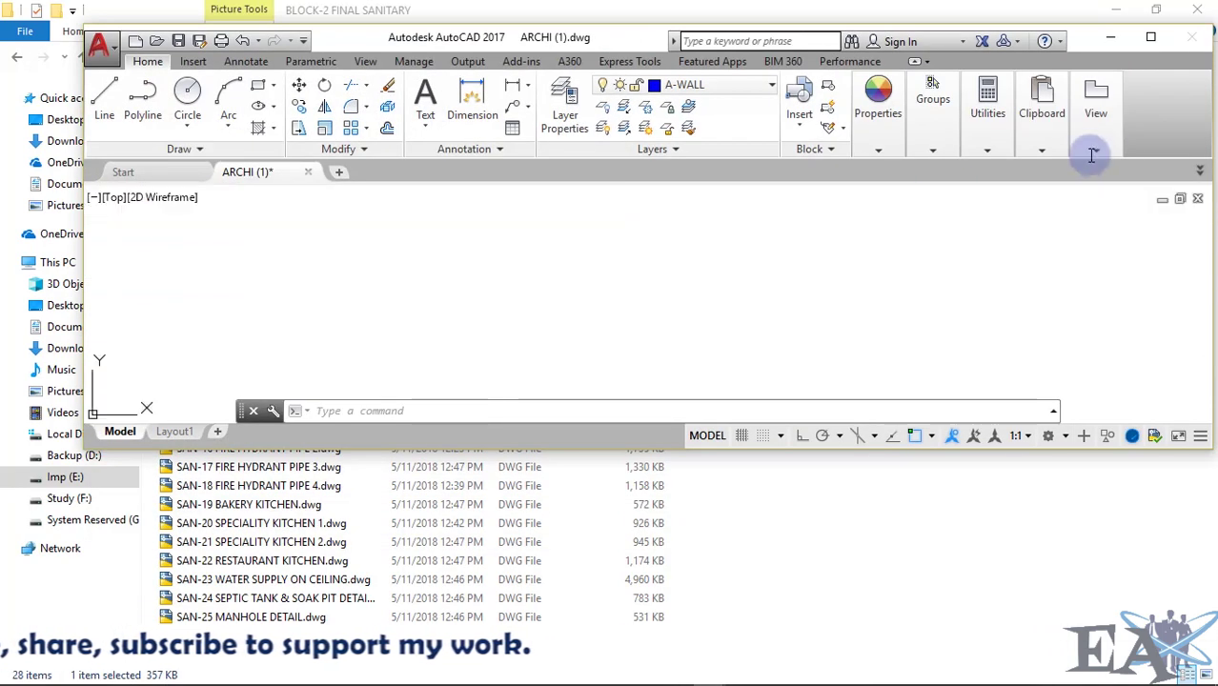
Maximize AutoCAD, switch via ARCHI (1) to SAN-05 TOILET DETAIL 4 and zoom into Toilet-T2.
left_click(1152, 41)
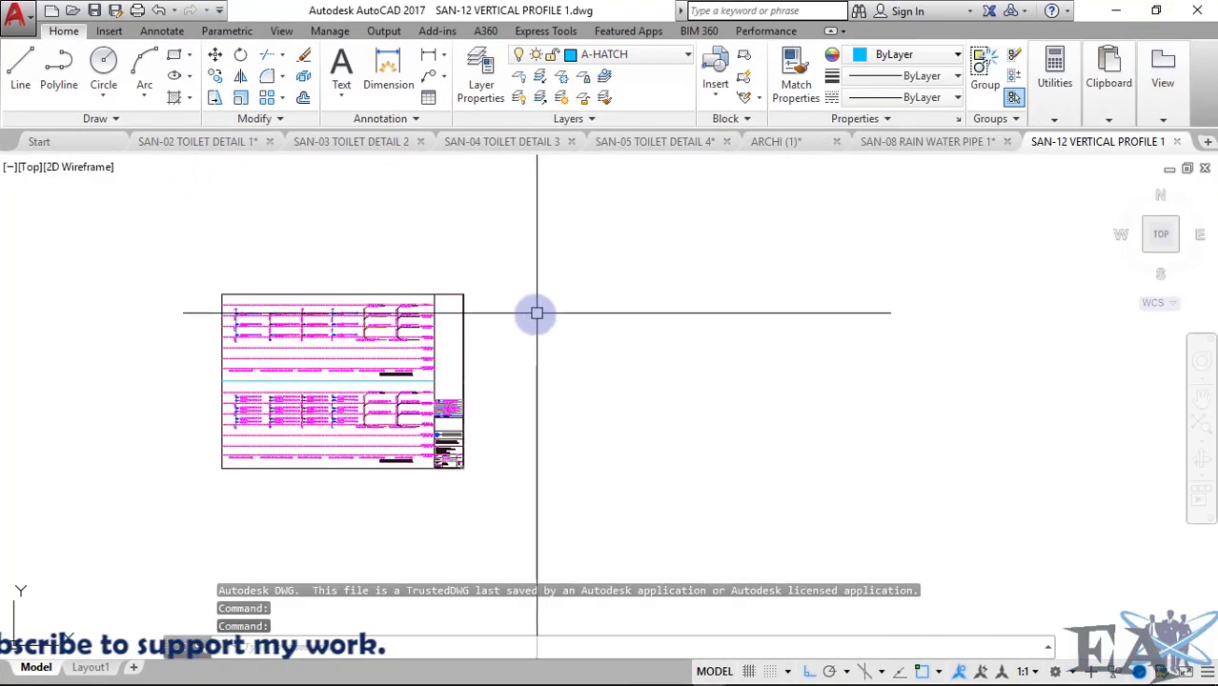
middle_click_drag(242, 398, 470, 320)
scroll(470, 321, "up", 4)
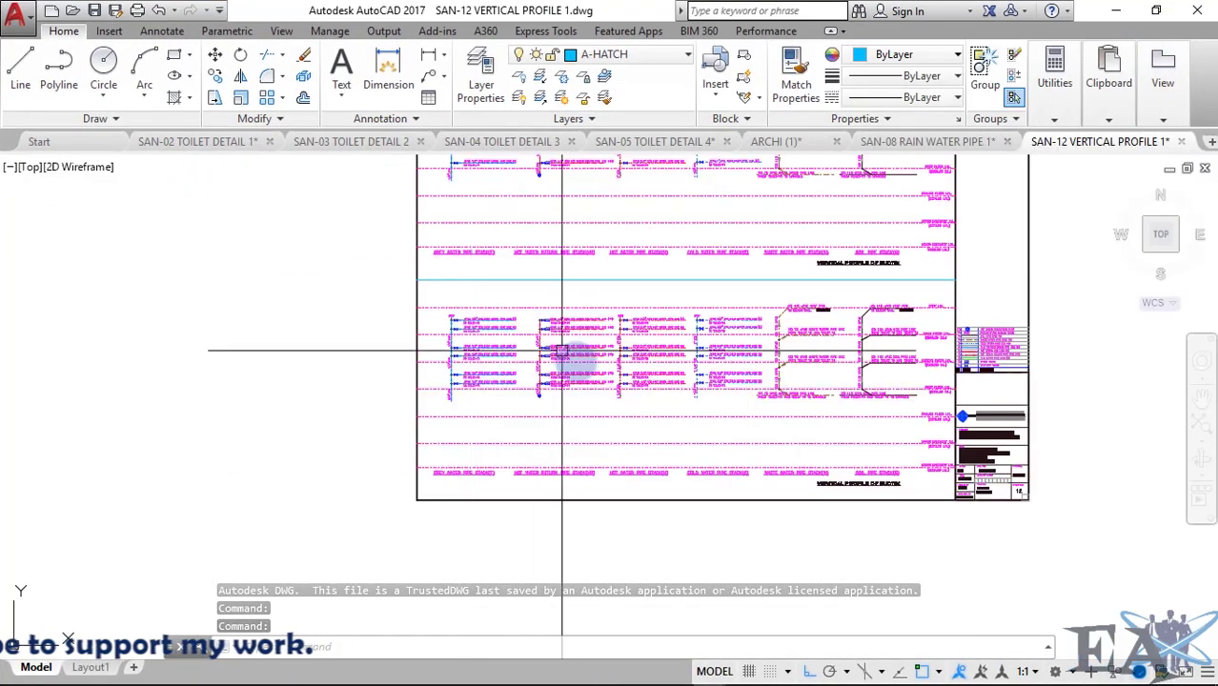
left_click(776, 143)
left_click(660, 142)
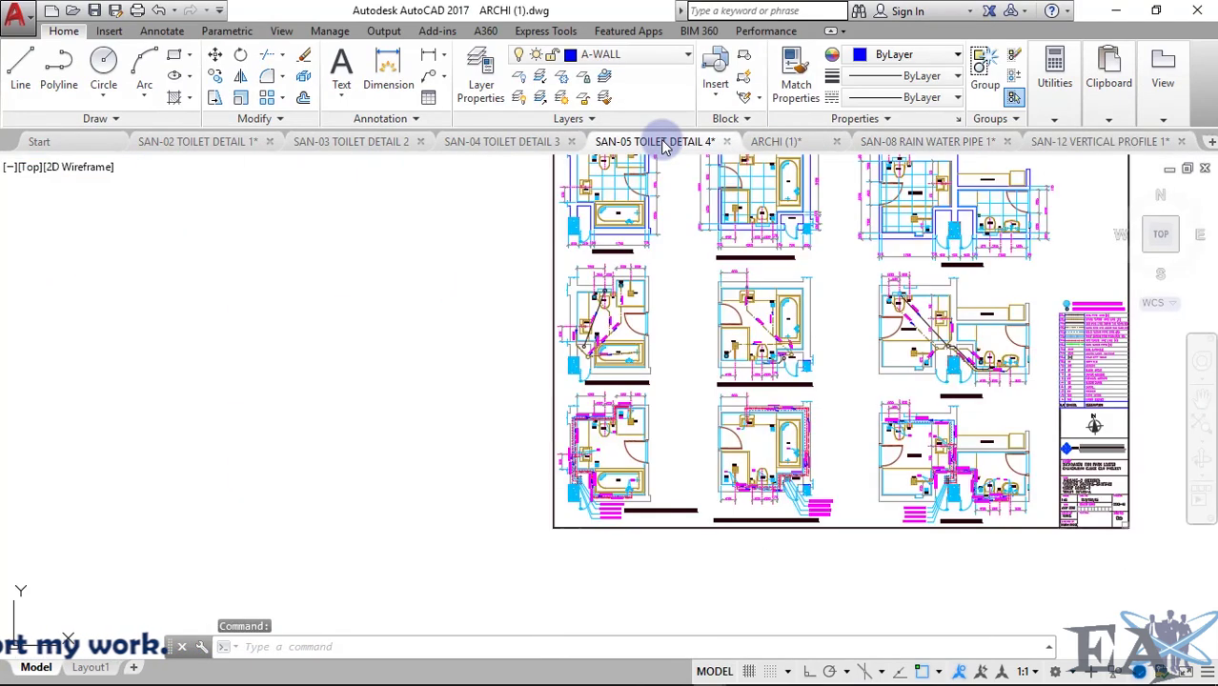
scroll(515, 326, "up", 4)
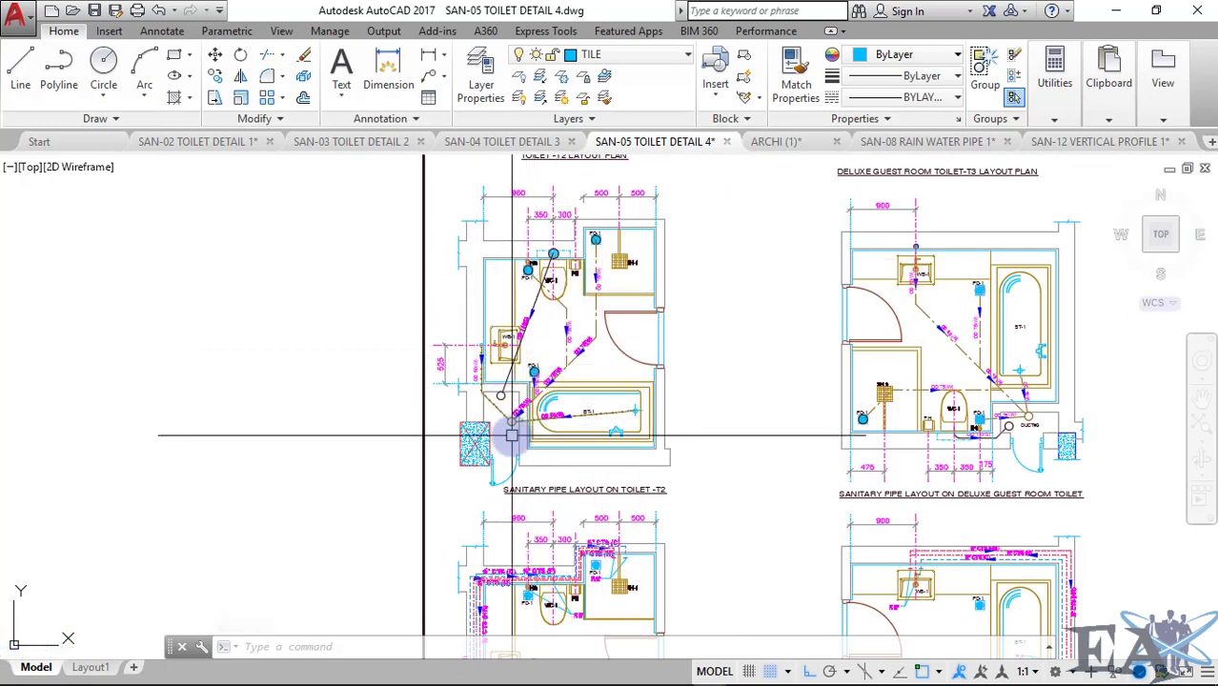
Switch to SAN-12 VERTICAL PROFILE 1 and zoom over the duct profiles' pipe-line labels.
left_click(1066, 141)
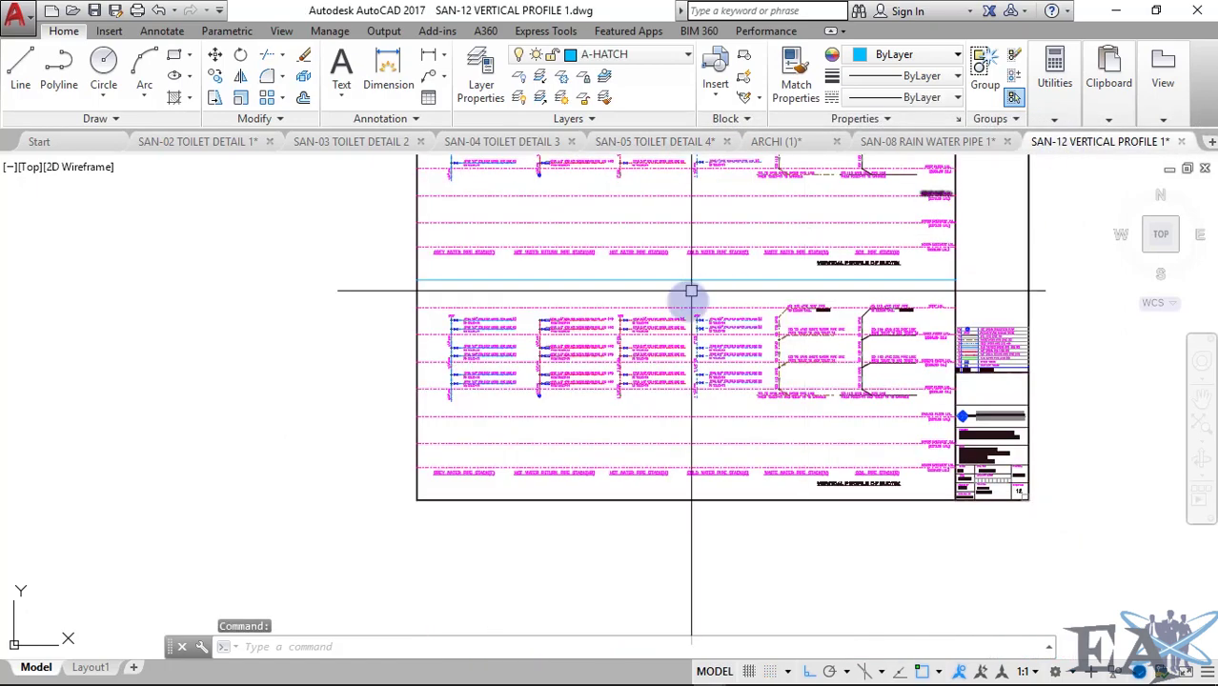
scroll(604, 300, "up", 3)
scroll(686, 381, "down", 2)
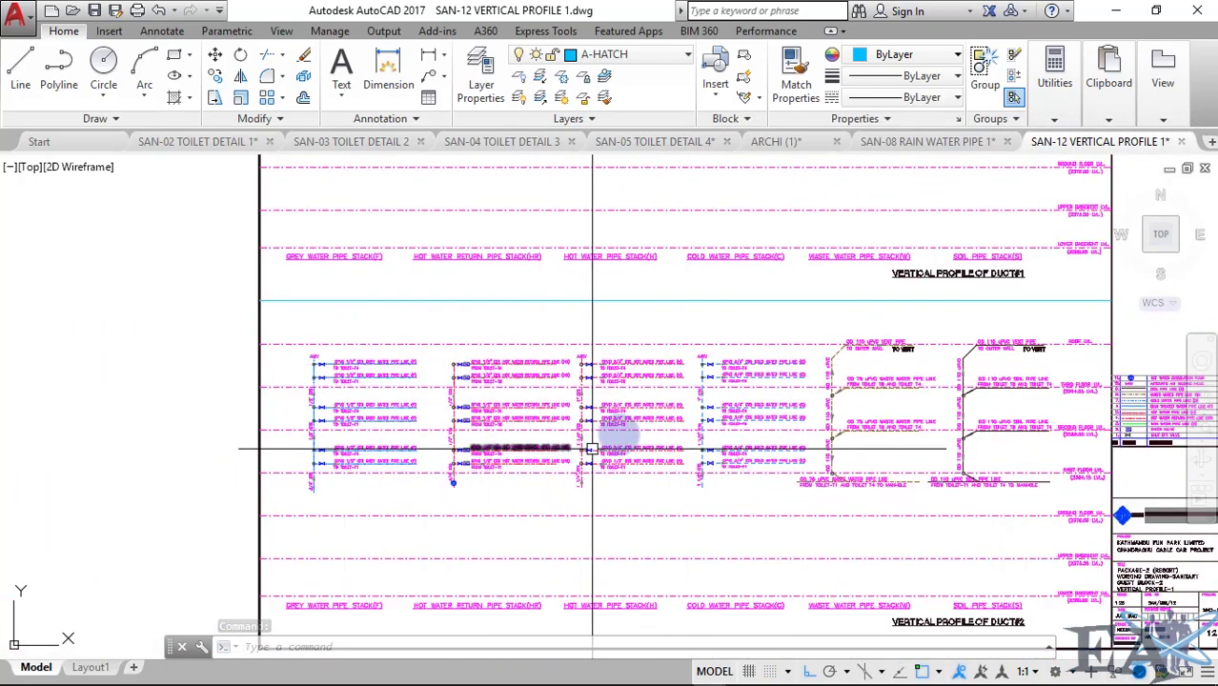
scroll(592, 448, "up", 4)
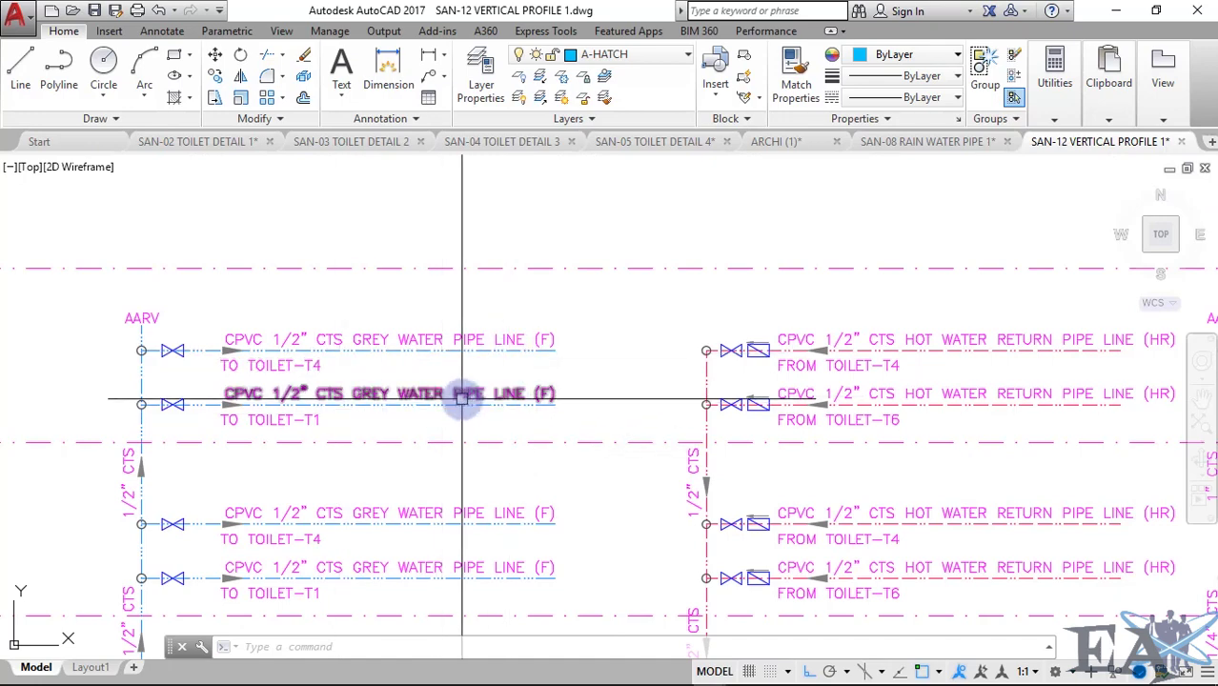
middle_click_drag(345, 453, 411, 418)
scroll(444, 383, "down", 3)
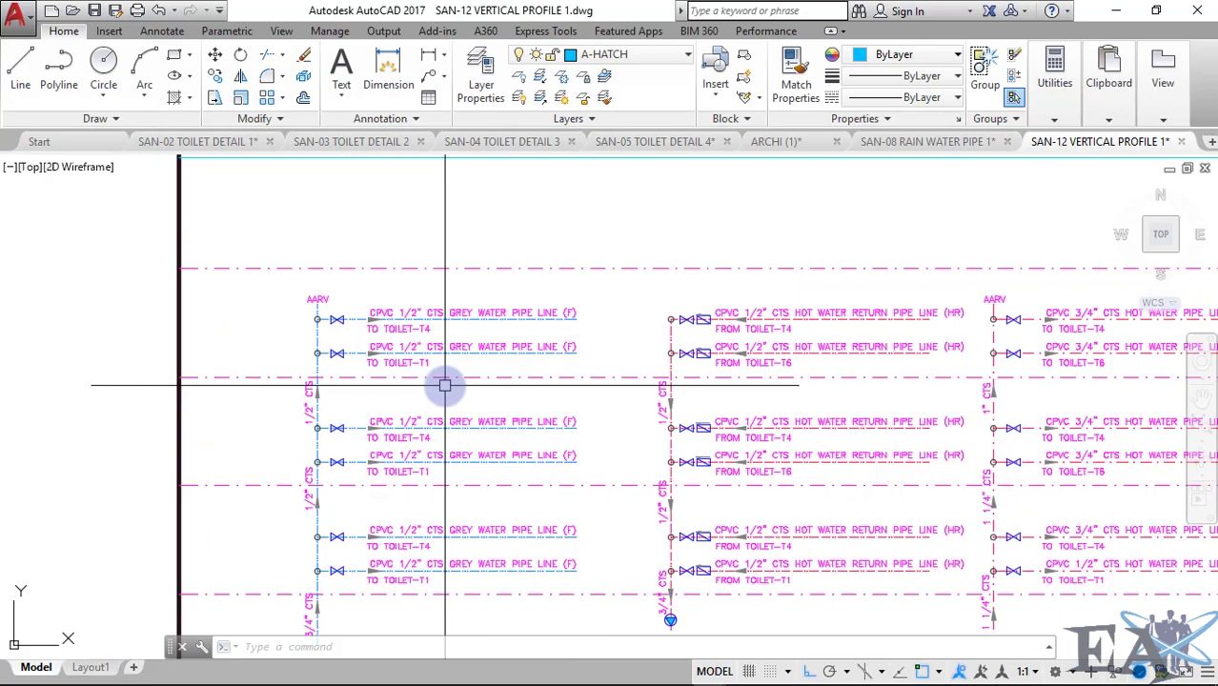
scroll(461, 389, "down", 2)
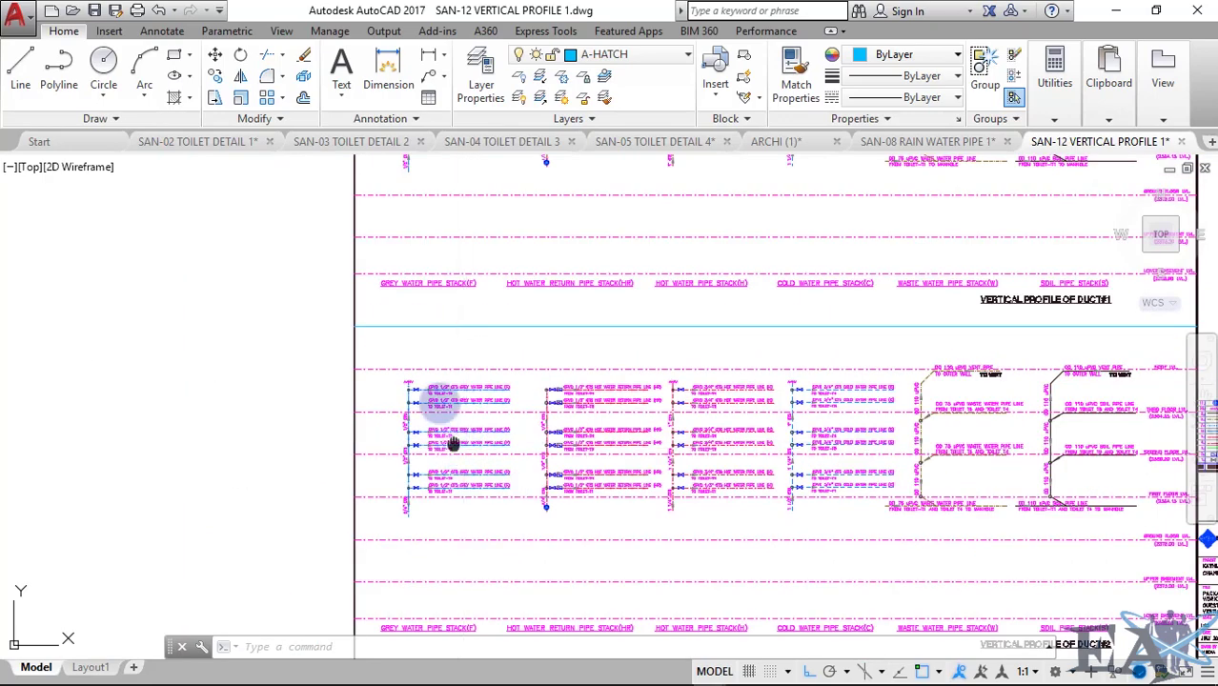
scroll(593, 341, "up", 2)
scroll(667, 370, "up", 2)
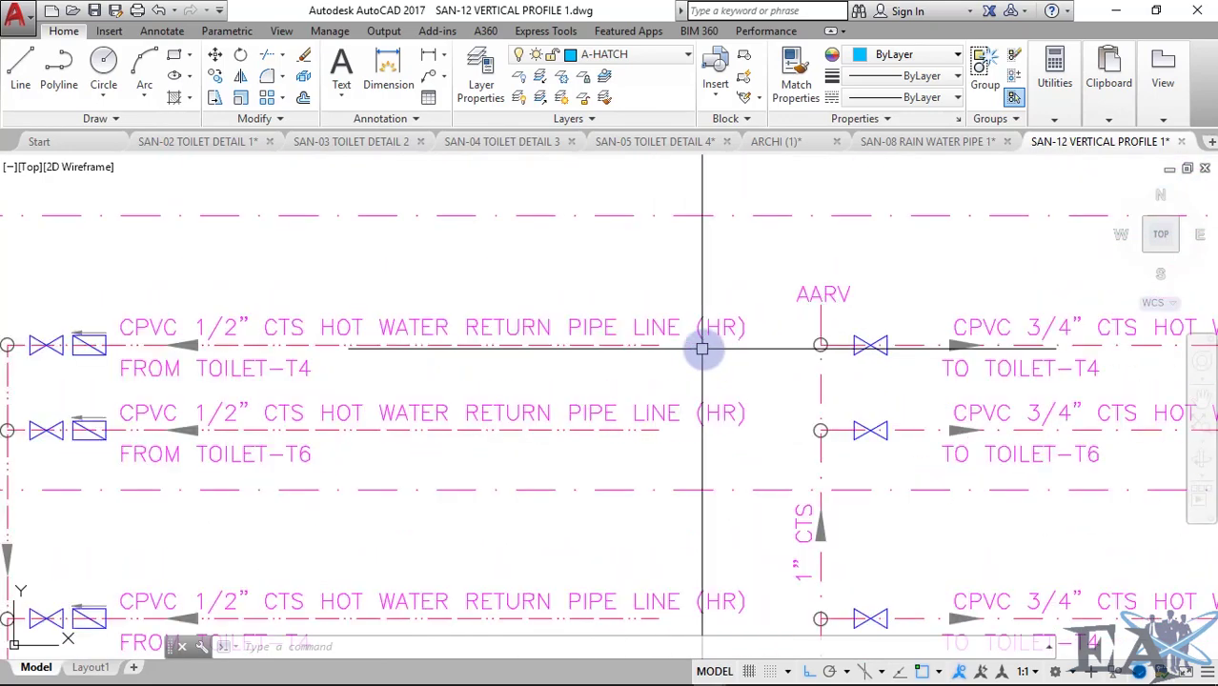
scroll(701, 345, "down", 5)
scroll(711, 359, "up", 4)
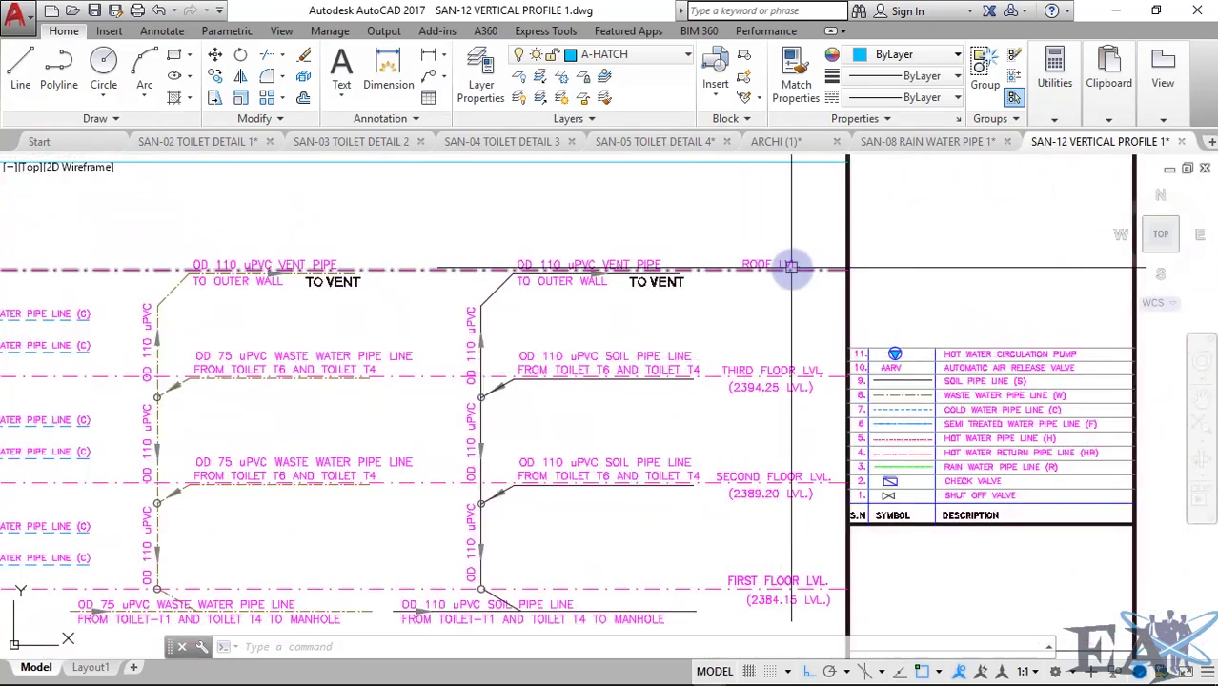
Check the floor levels and vent/soil stack labels, then open SAN-17 FIRE HYDRANT PIPE 3.dwg.
mouse_move(727, 410)
middle_mouse_down()
mouse_move(722, 443)
mouse_move(761, 394)
middle_mouse_up()
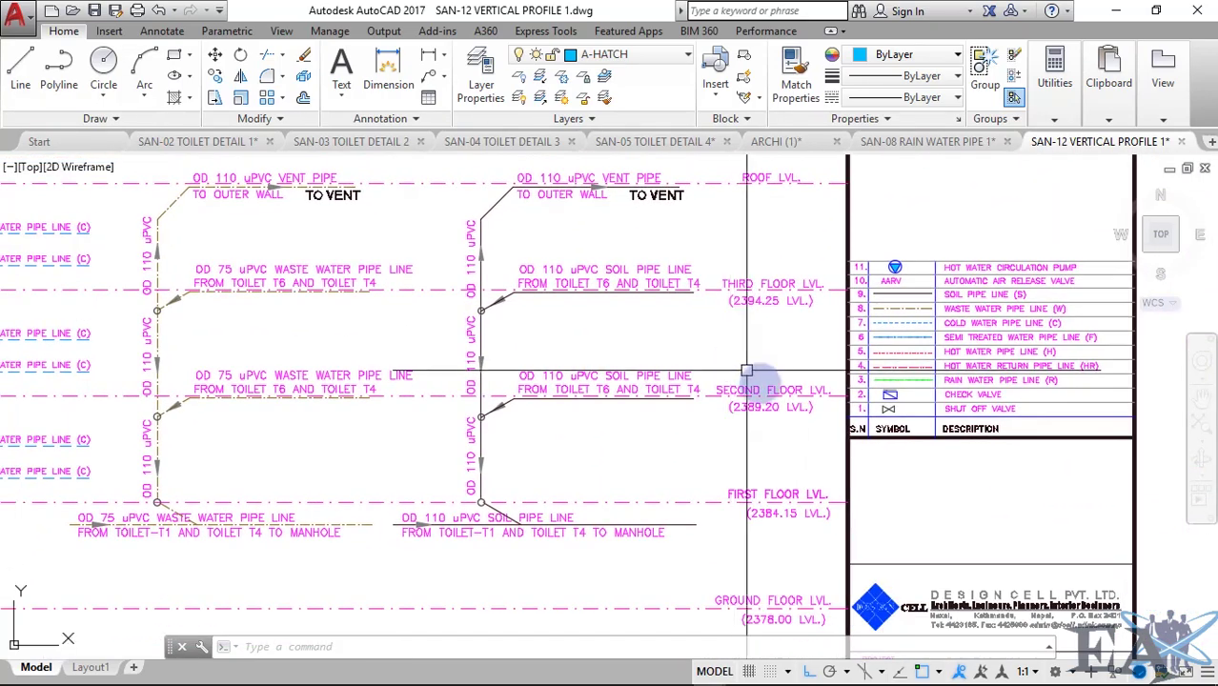
middle_click_drag(712, 353, 554, 332)
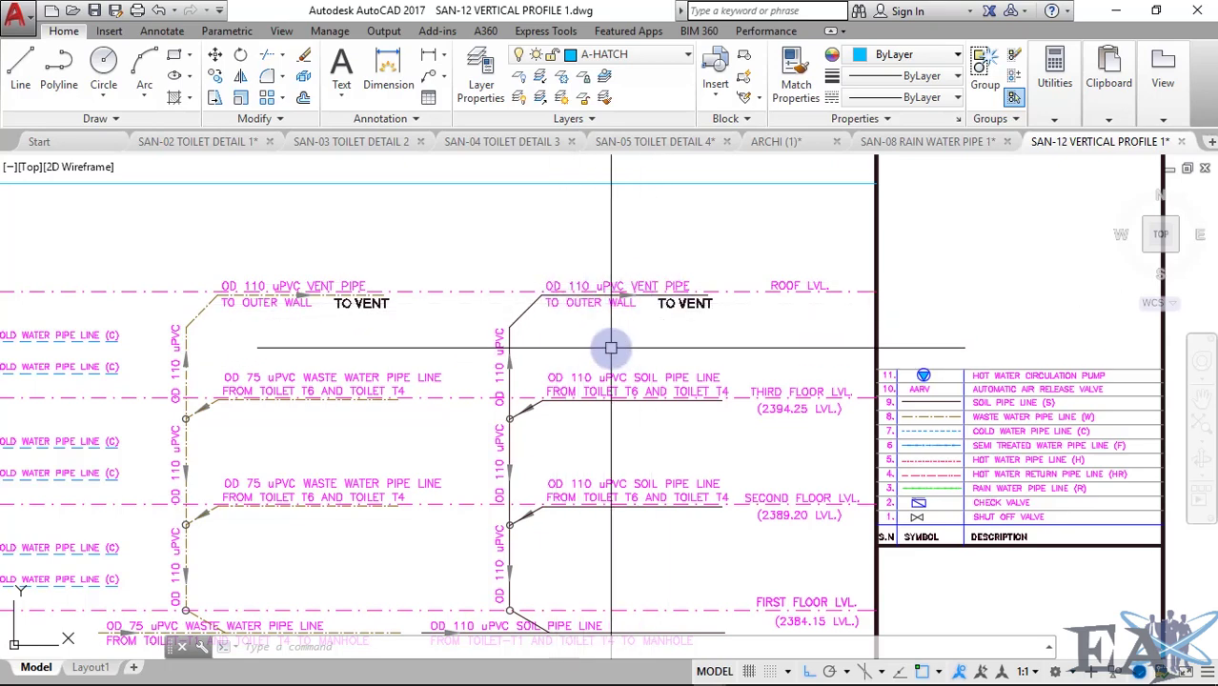
middle_click_drag(611, 348, 659, 262)
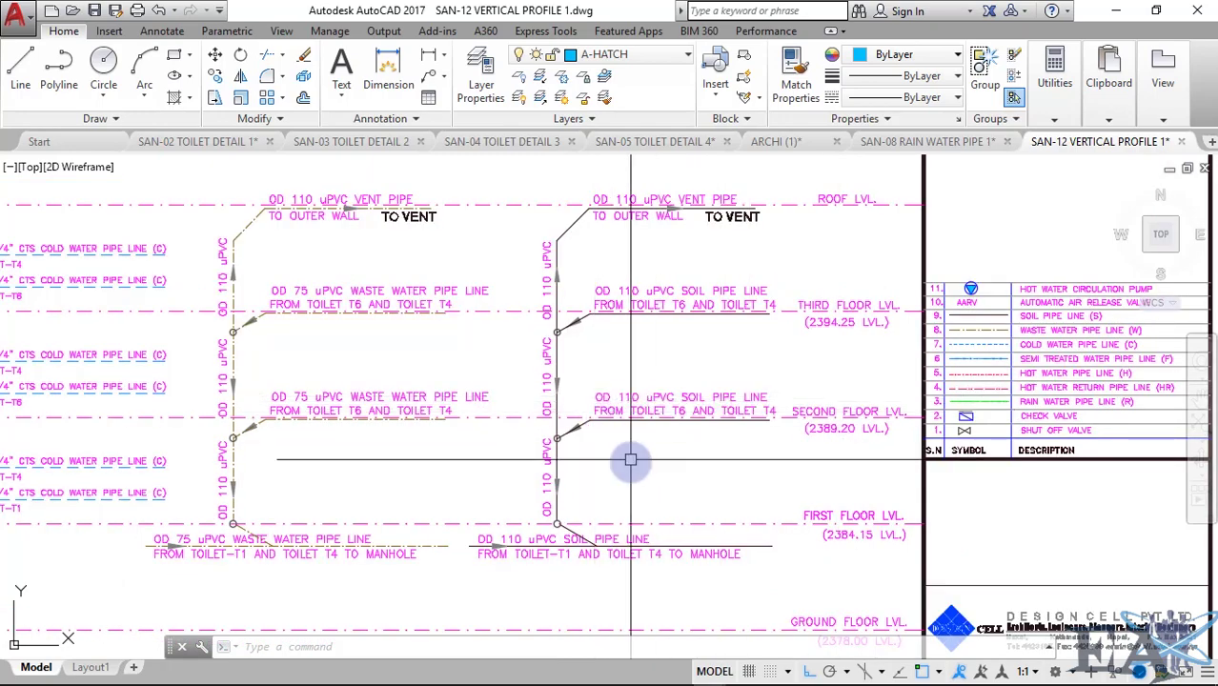
scroll(759, 441, "down", 5)
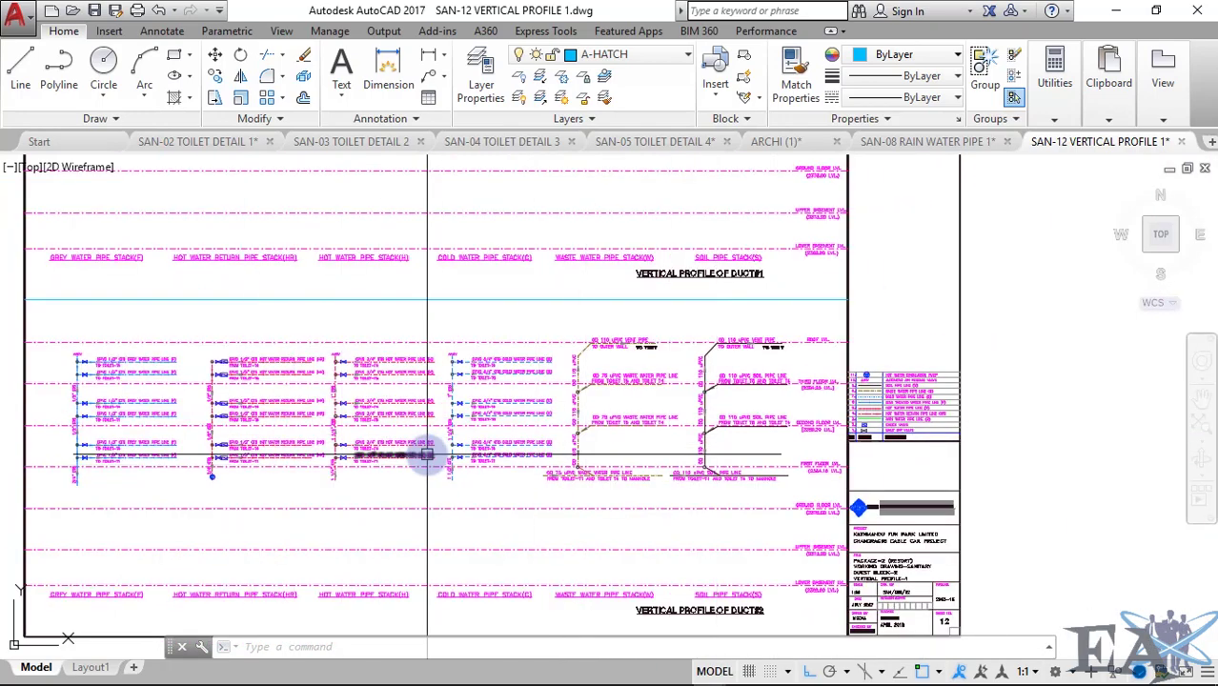
left_click(1114, 12)
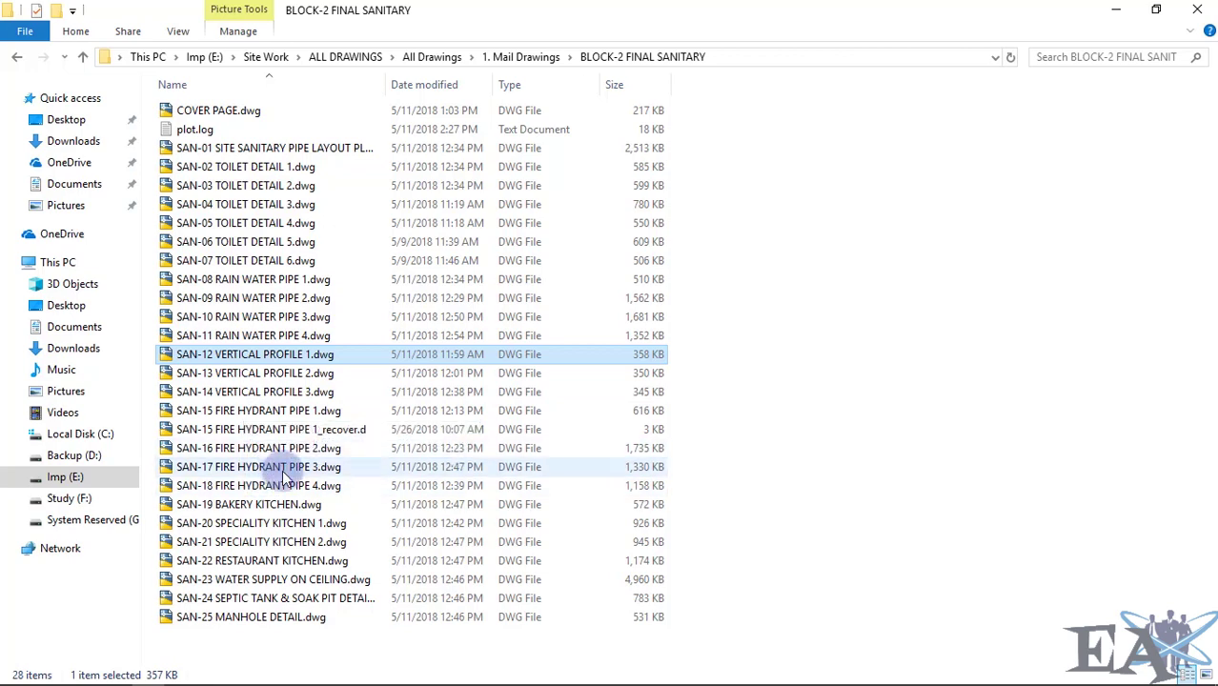
double_click(489, 467)
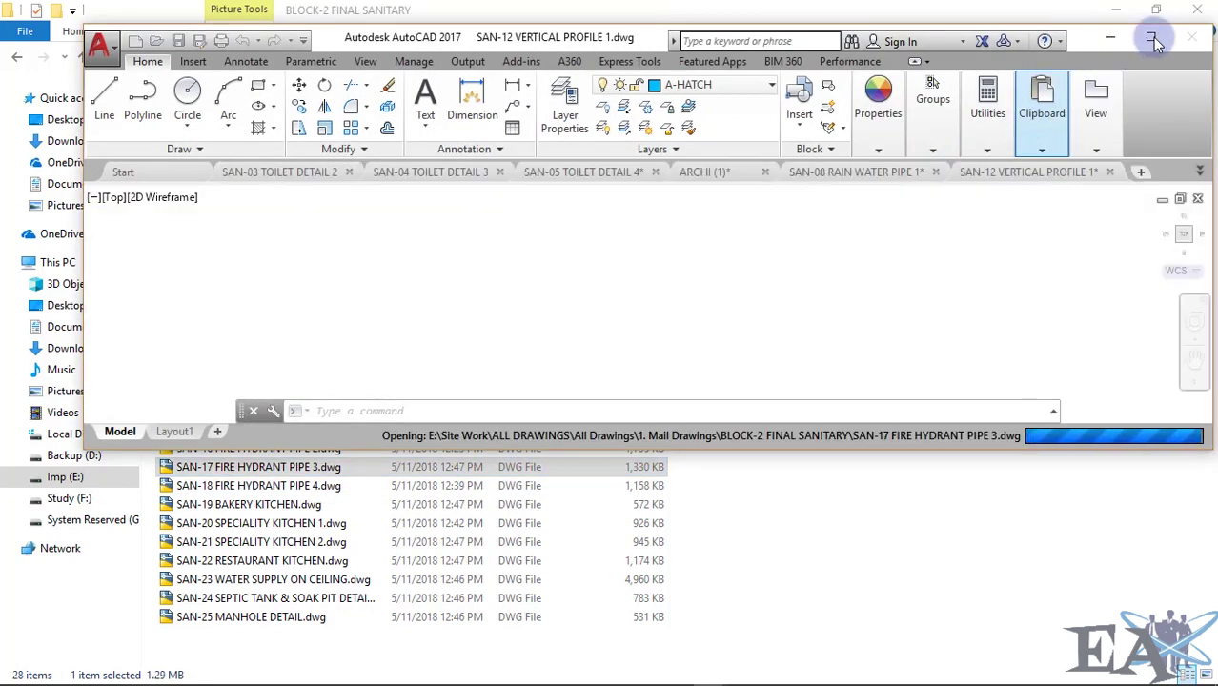
Maximize AutoCAD and zoom into the hydrant pipes around TOILET-T4 and the service lift.
left_click(1155, 42)
scroll(341, 415, "up", 10)
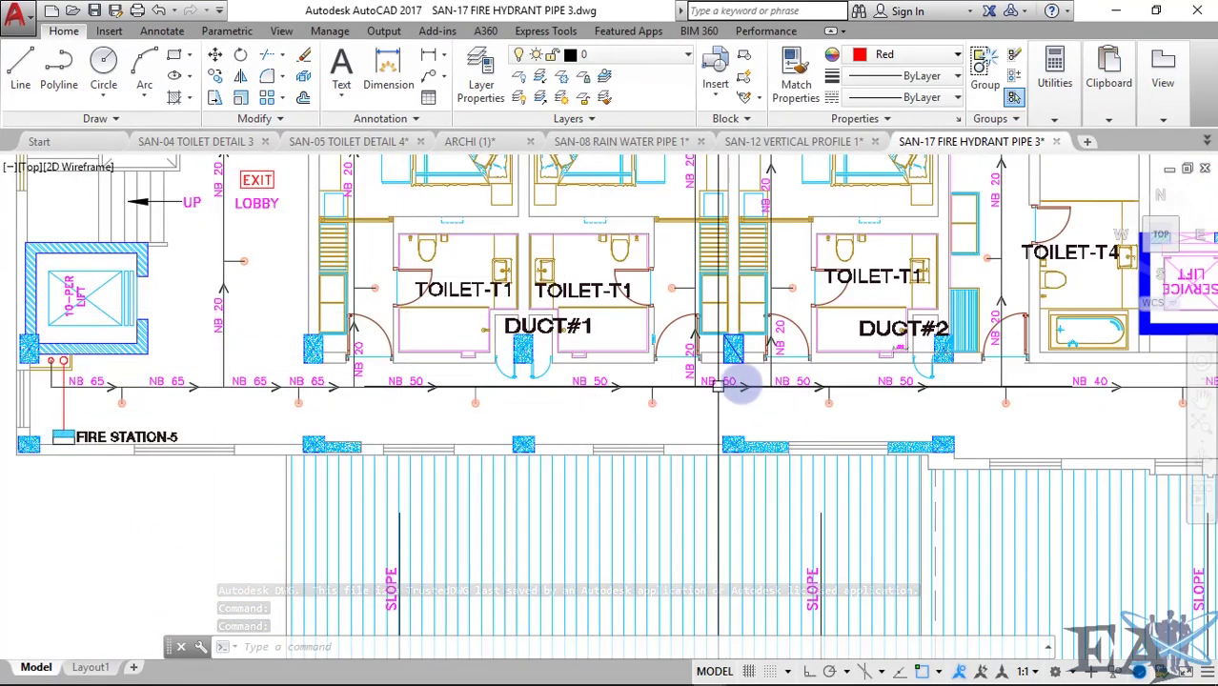
scroll(813, 373, "down", 2)
scroll(515, 410, "up", 4)
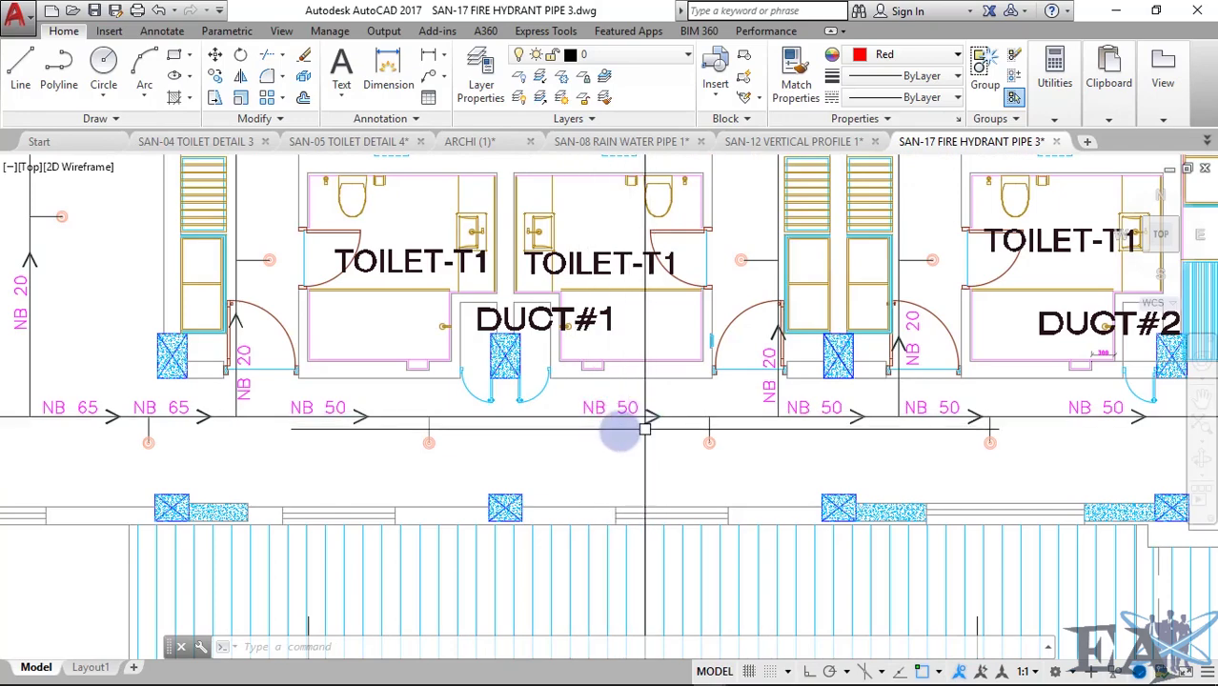
scroll(645, 411, "down", 2)
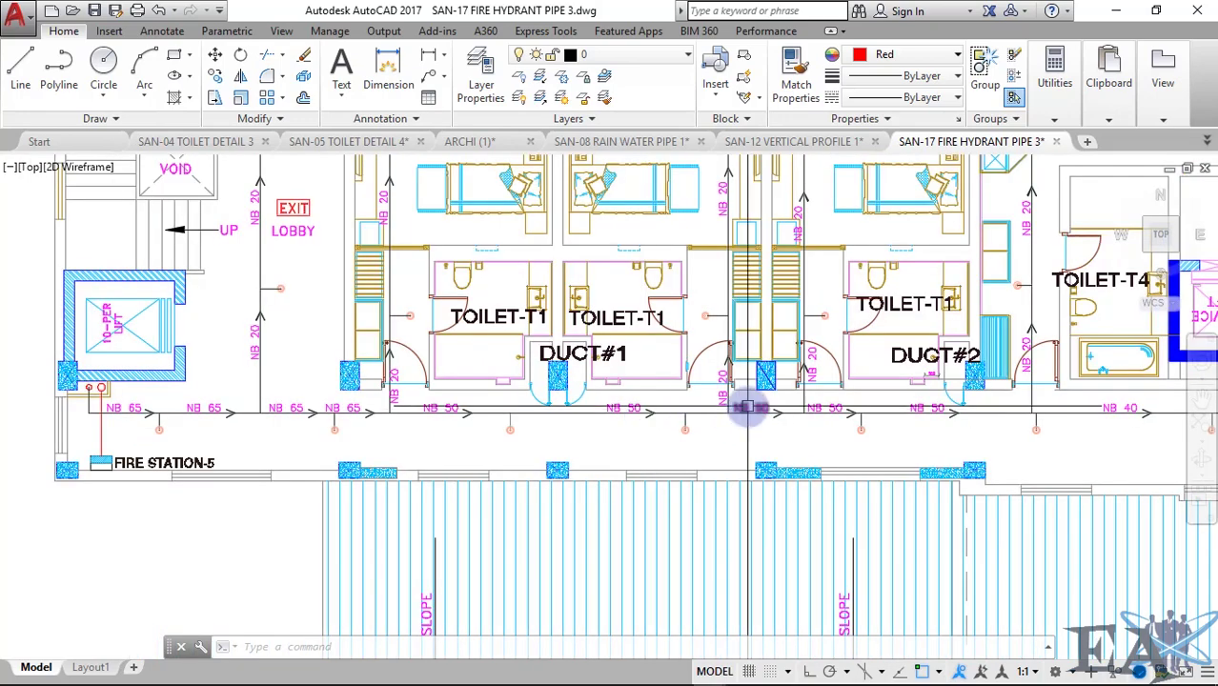
mouse_move(756, 405)
middle_mouse_down()
mouse_move(723, 404)
mouse_move(717, 524)
middle_mouse_up()
scroll(725, 419, "up", 2)
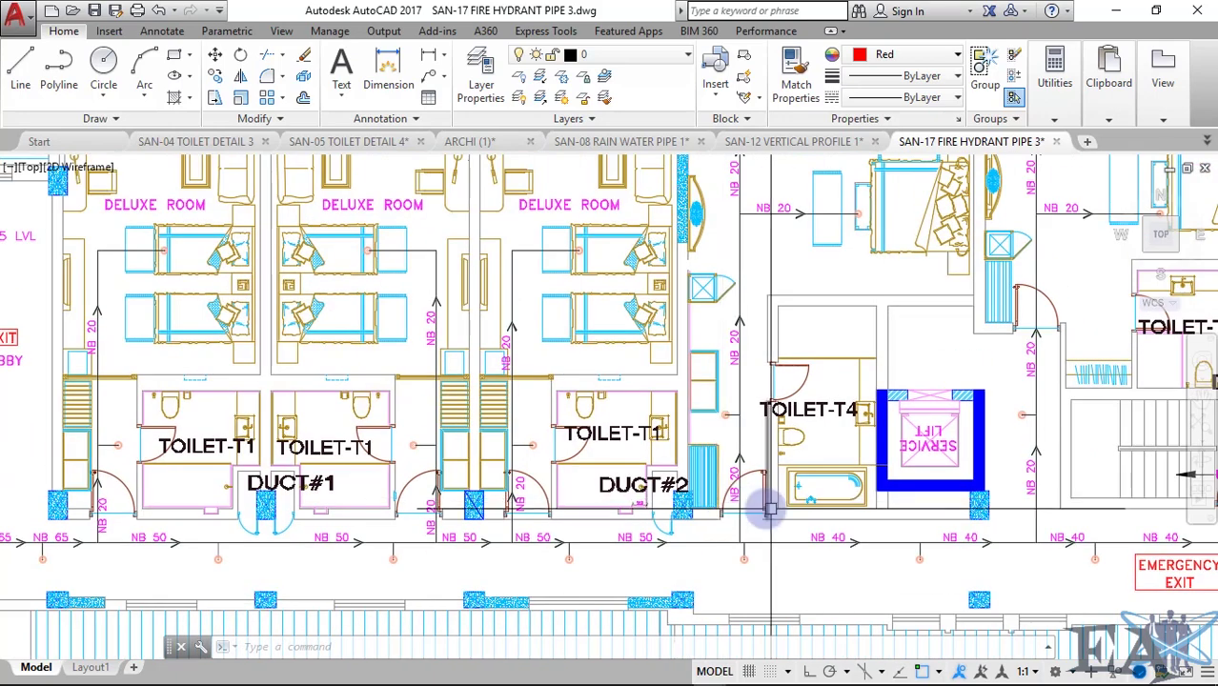
Pan to the Deluxe rooms and Guest Room-2, then zoom out over the floor plan.
middle_click_drag(852, 200, 854, 410)
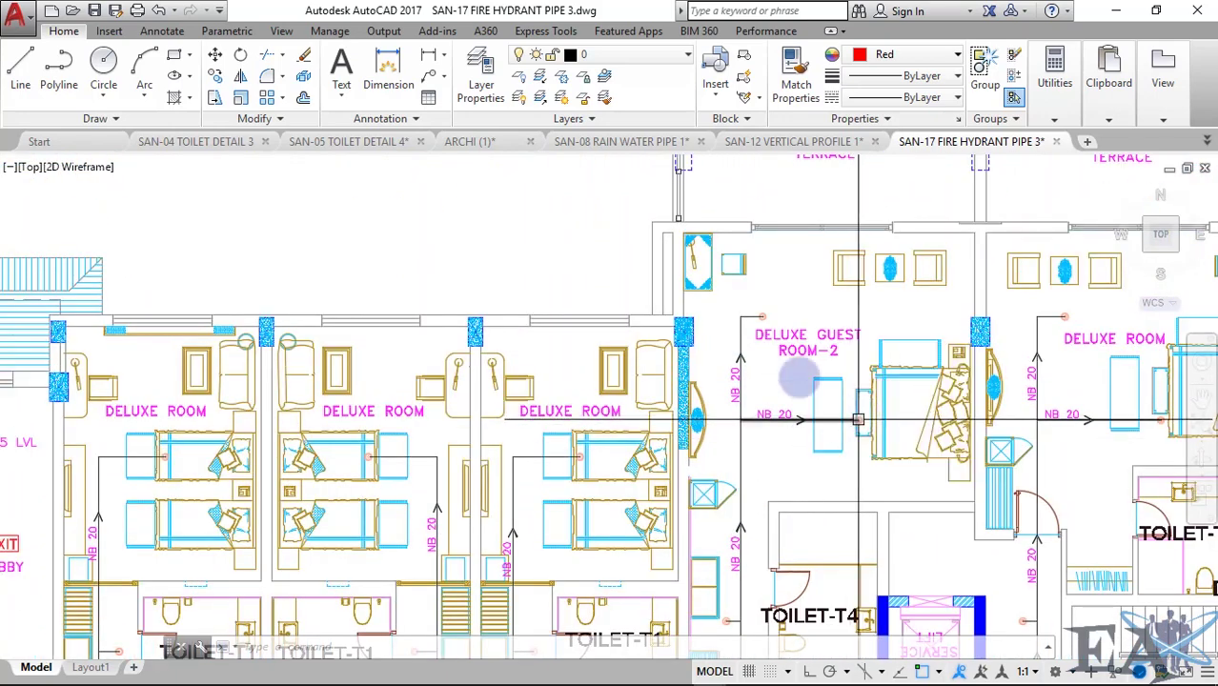
left_click(1118, 13)
left_click(1135, 621)
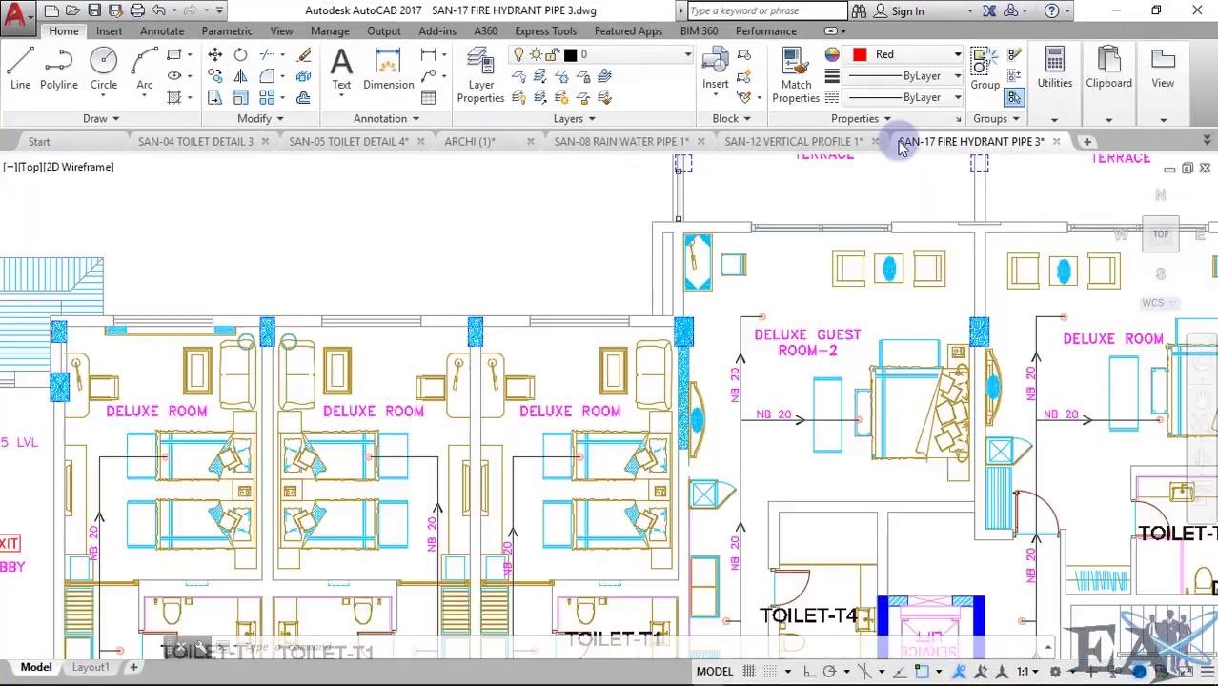
scroll(706, 324, "down", 4)
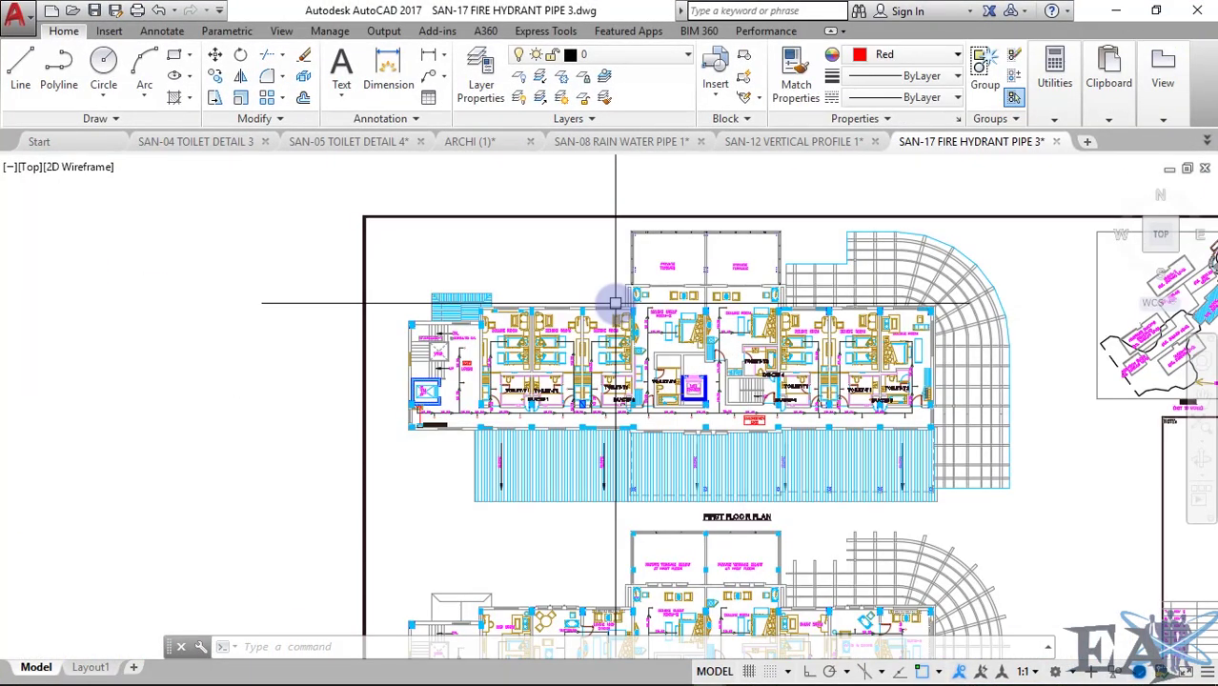